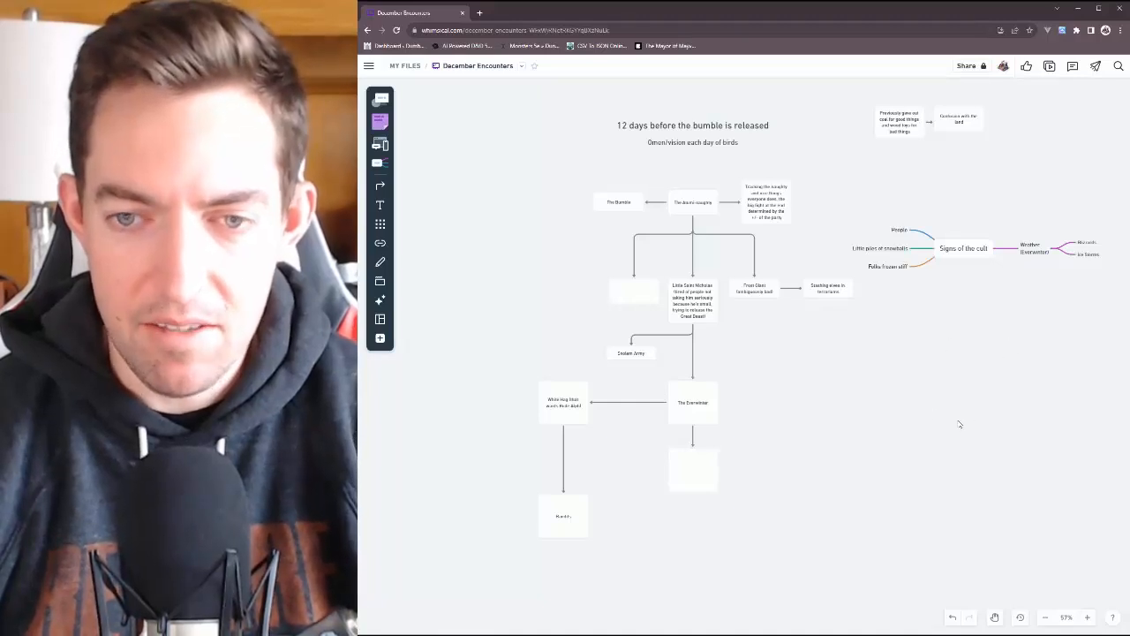
# Open the Saltmarsh Campaign Timeline board in a separate browser tab and examine its day-by-day chain of events
pyautogui.click(369, 70)
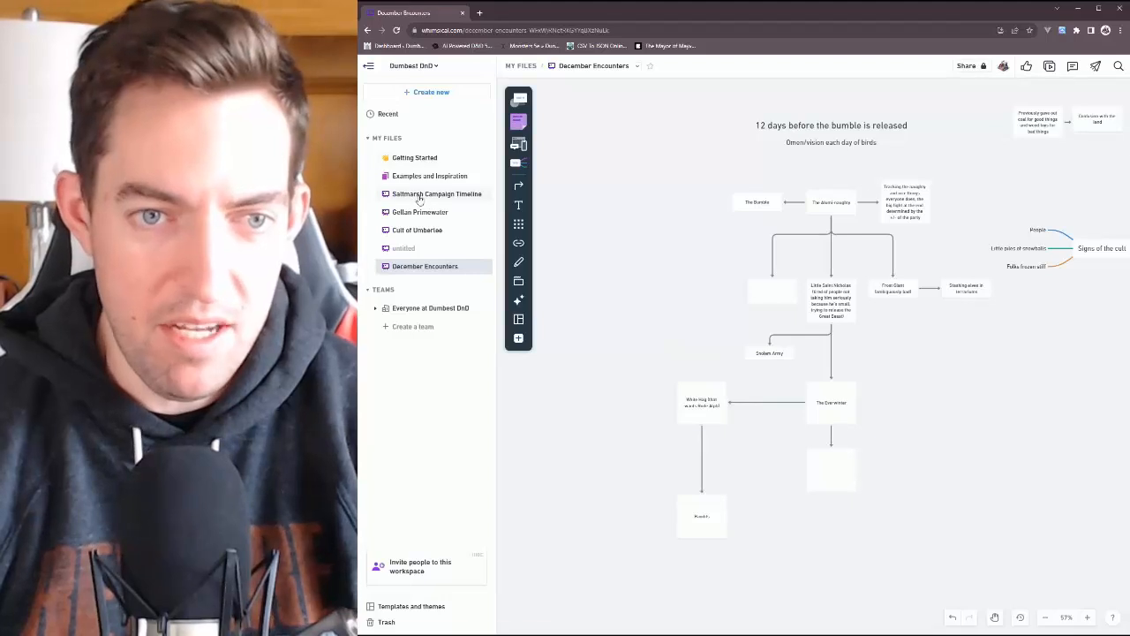
pyautogui.keyDown('ctrl'); pyautogui.click(429, 201); pyautogui.keyUp('ctrl')
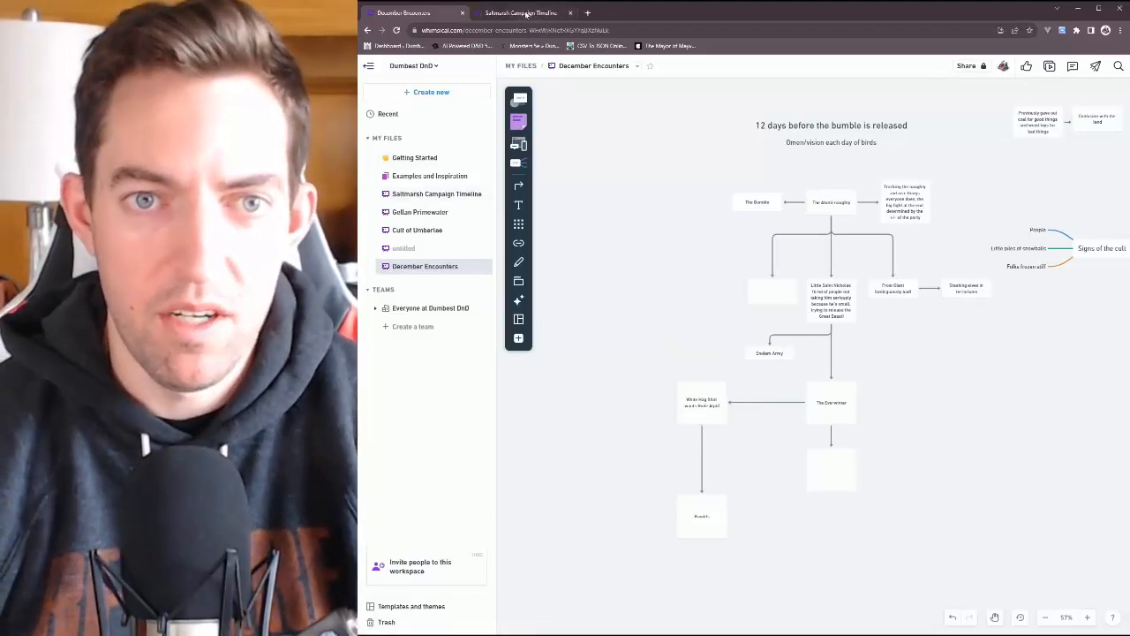
pyautogui.hotkey('ctrl', 'Tab')
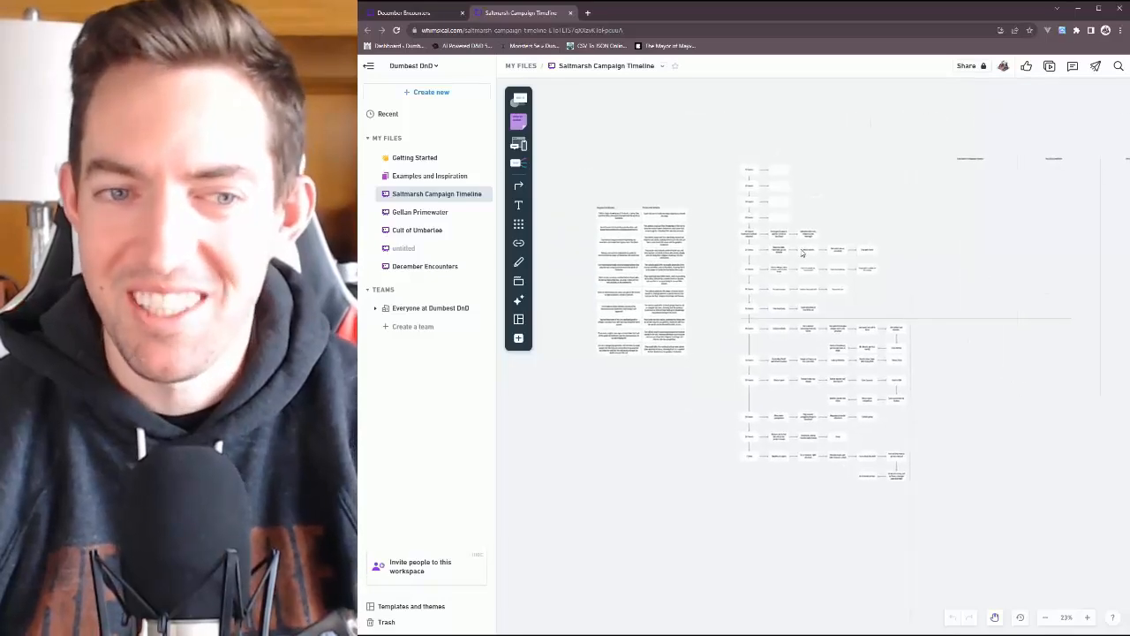
pyautogui.scroll(2, 759, 212)
pyautogui.scroll(4, 759, 212)
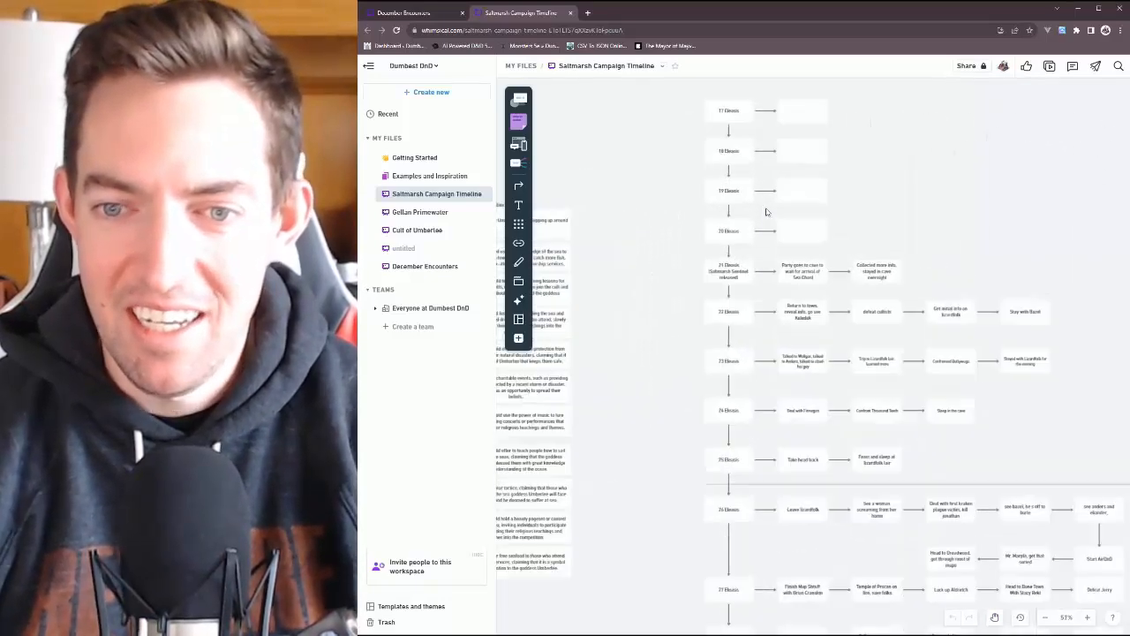
pyautogui.moveTo(726, 309); pyautogui.dragTo(626, 126)
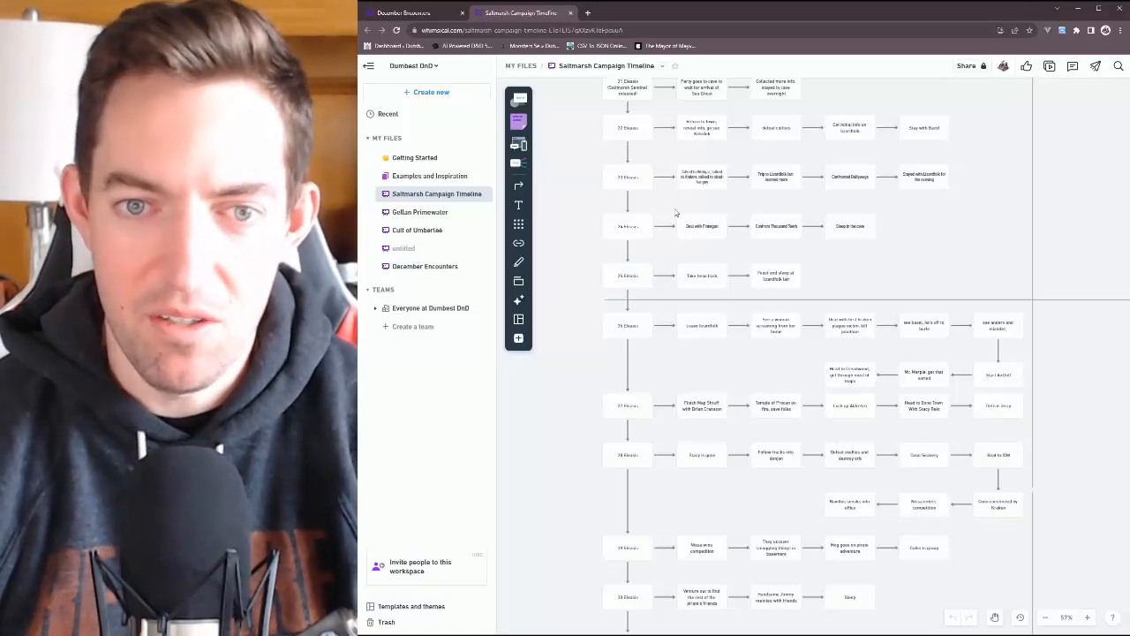
pyautogui.scroll(-5, 644, 240)
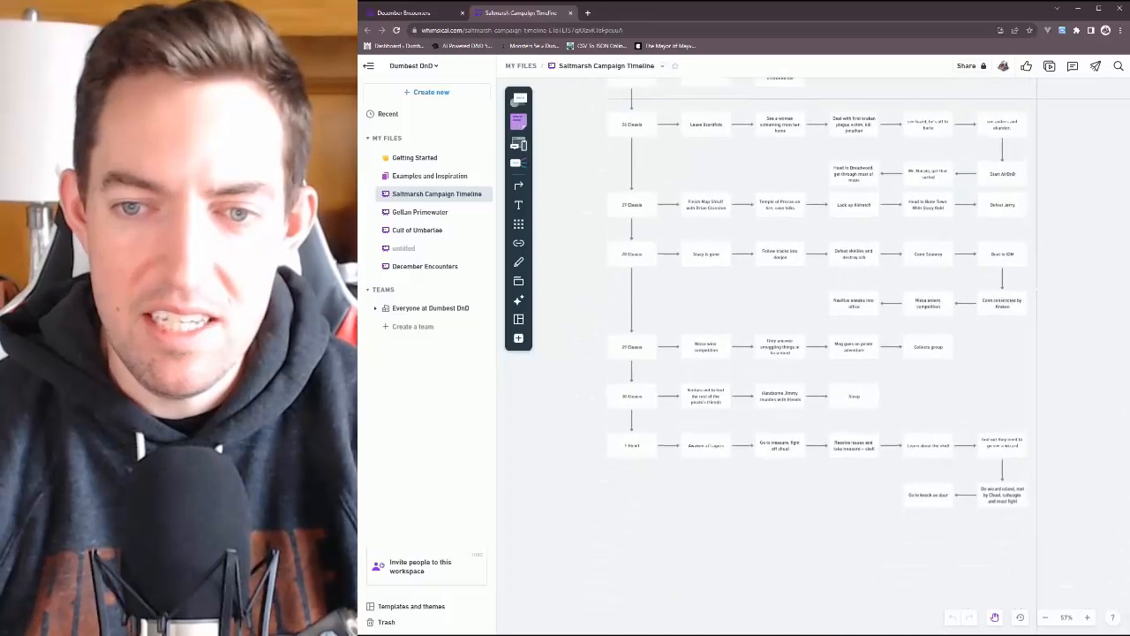
pyautogui.moveTo(794, 353); pyautogui.dragTo(763, 359)
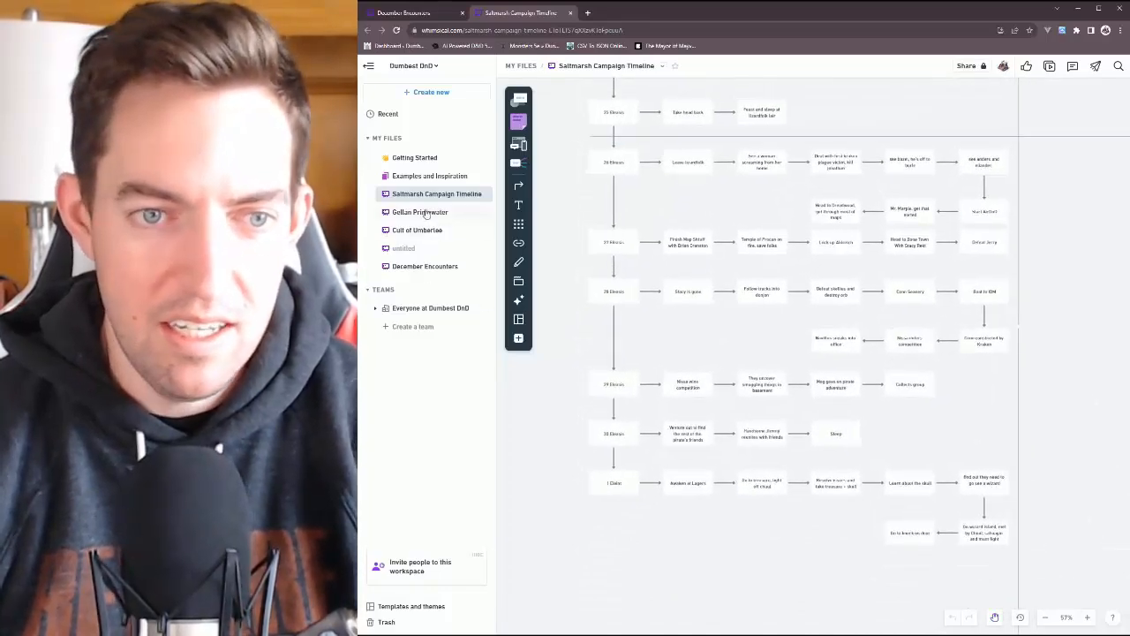
# Open the Gellan Primewater board and examine its relationship tree of pirates, towns and ship descriptions
pyautogui.click(424, 212)
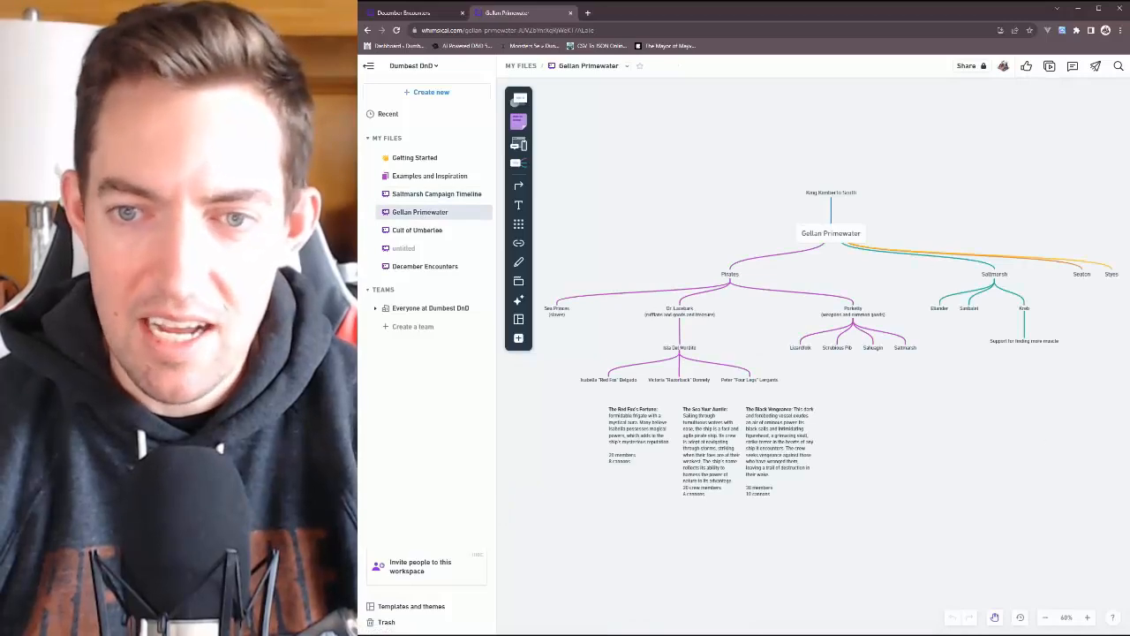
pyautogui.moveTo(795, 370); pyautogui.dragTo(752, 359)
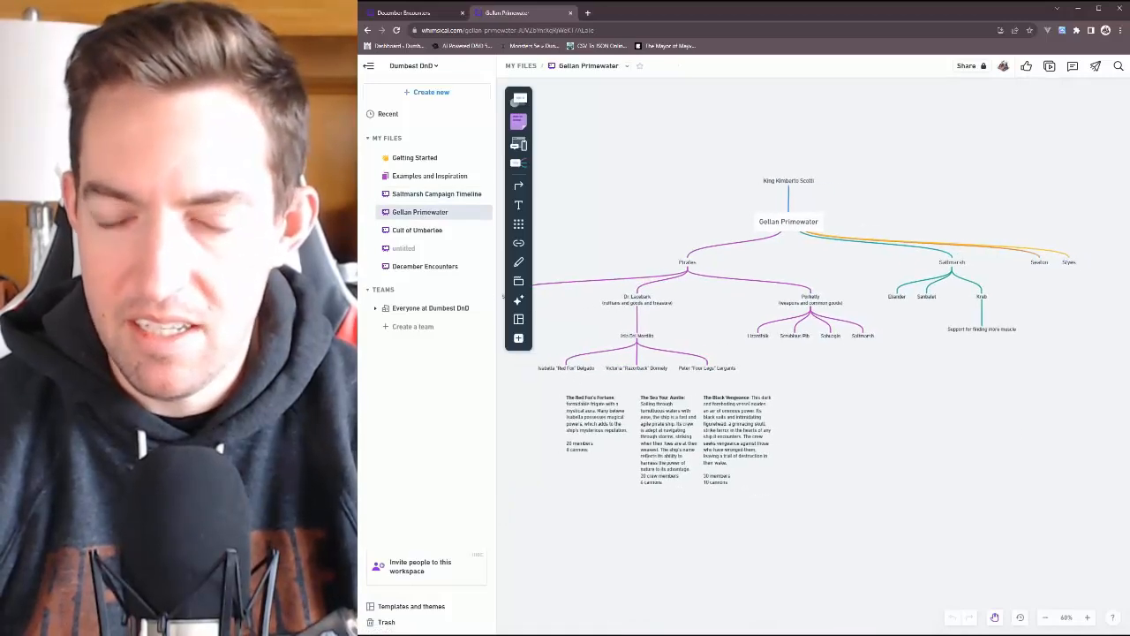
pyautogui.scroll(-2, 794, 327)
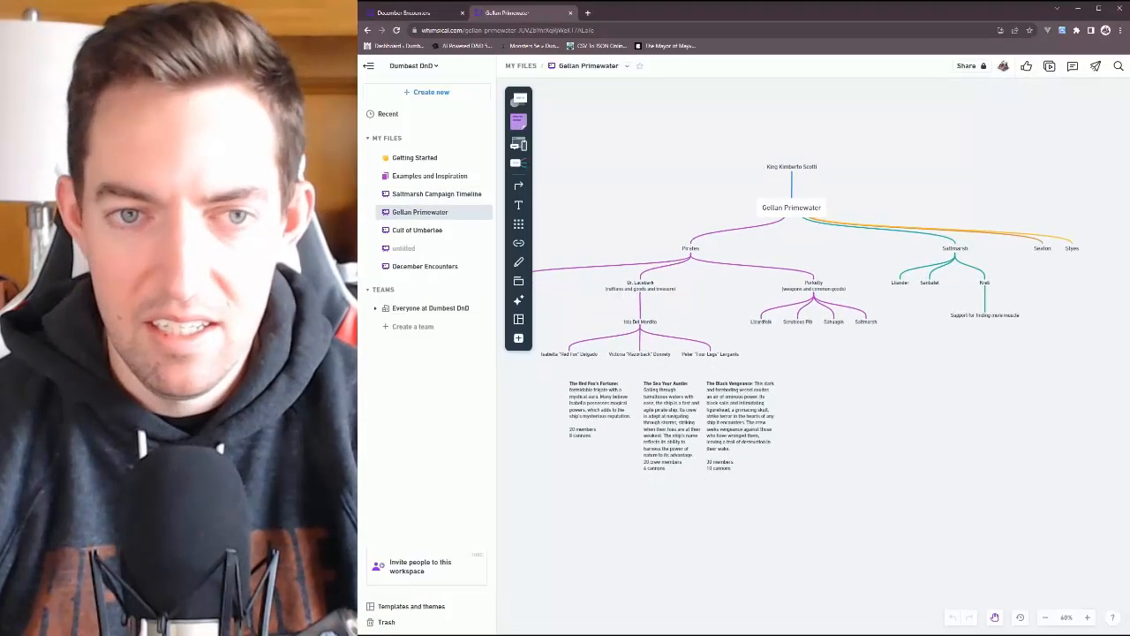
pyautogui.scroll(3, 794, 335)
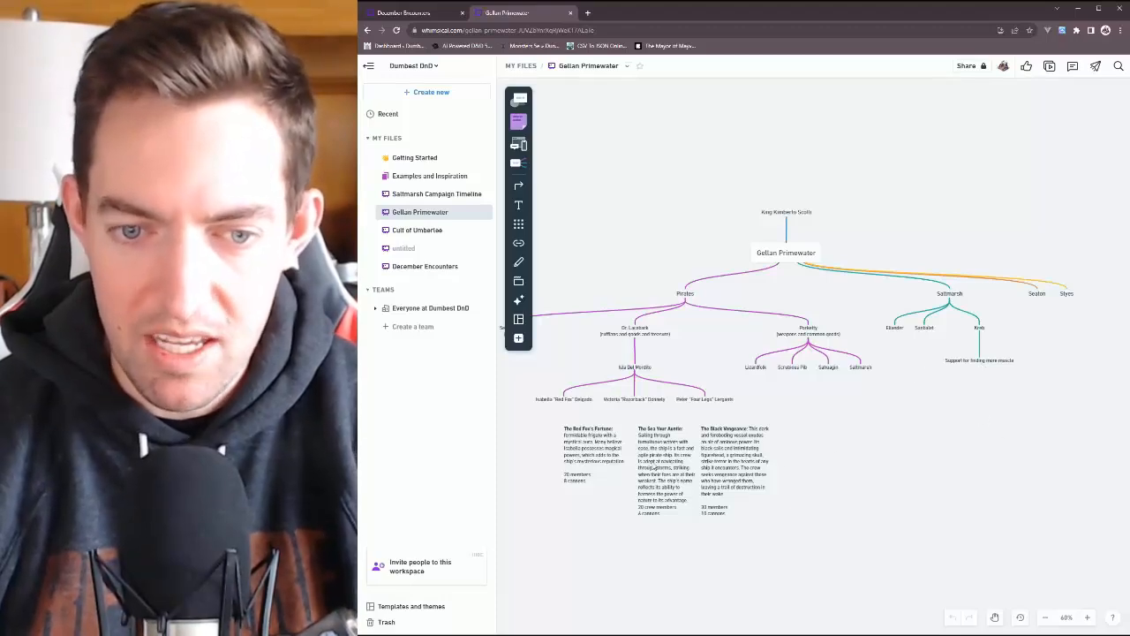
pyautogui.moveTo(725, 366); pyautogui.dragTo(801, 340)
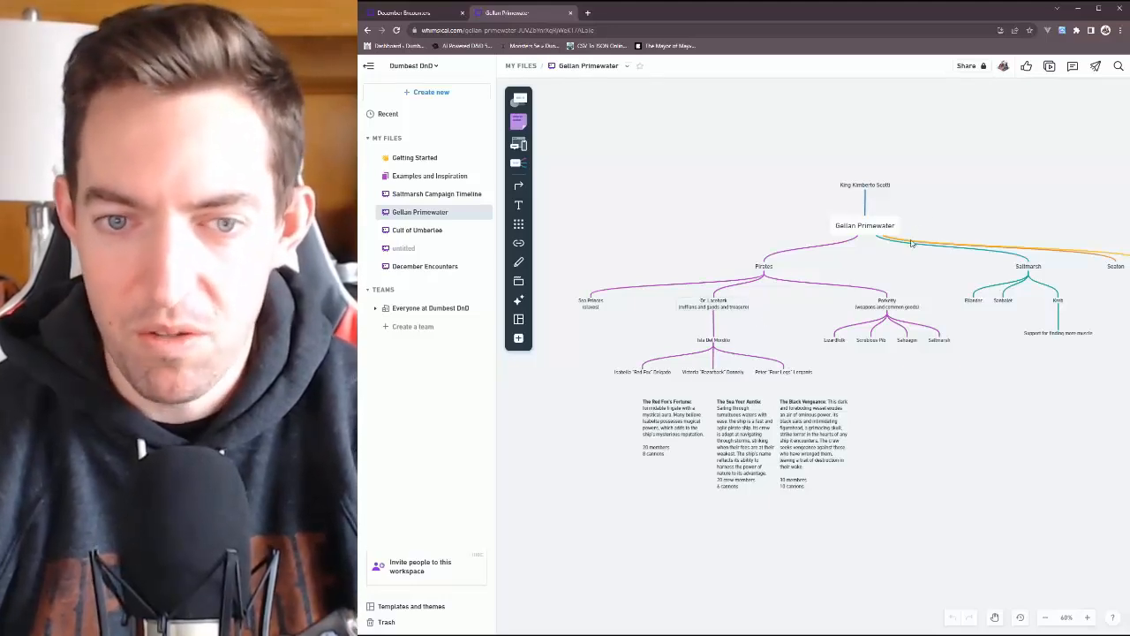
pyautogui.moveTo(1006, 338); pyautogui.dragTo(968, 316)
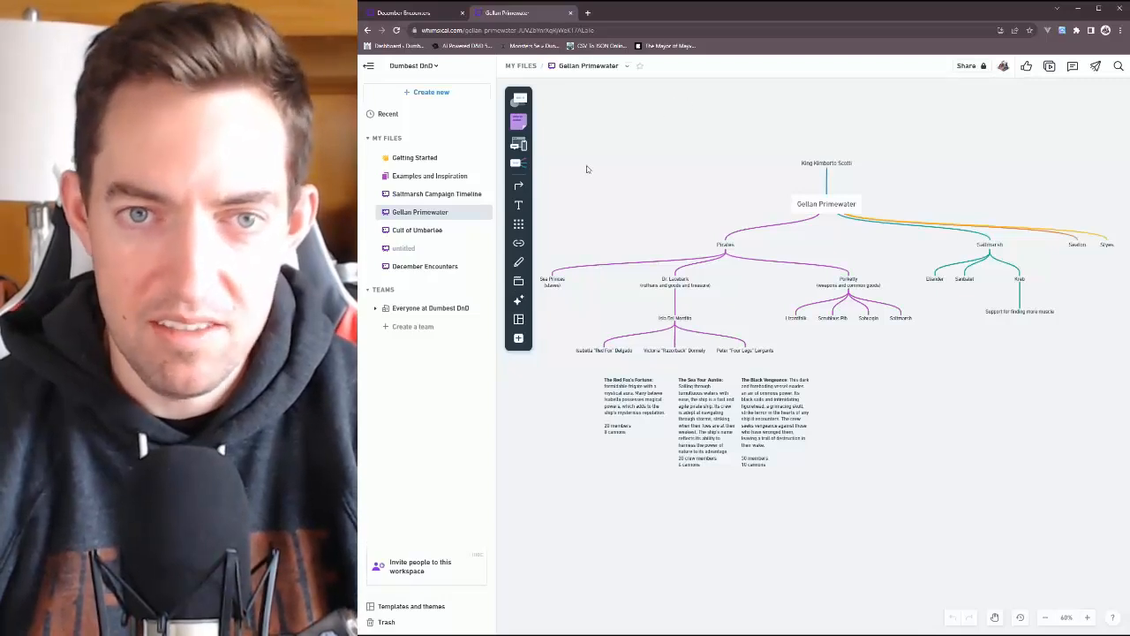
# Open the Cult of Umberlee board and review the Umberlee mind map and the Highest Priestess hierarchy
pyautogui.click(426, 231)
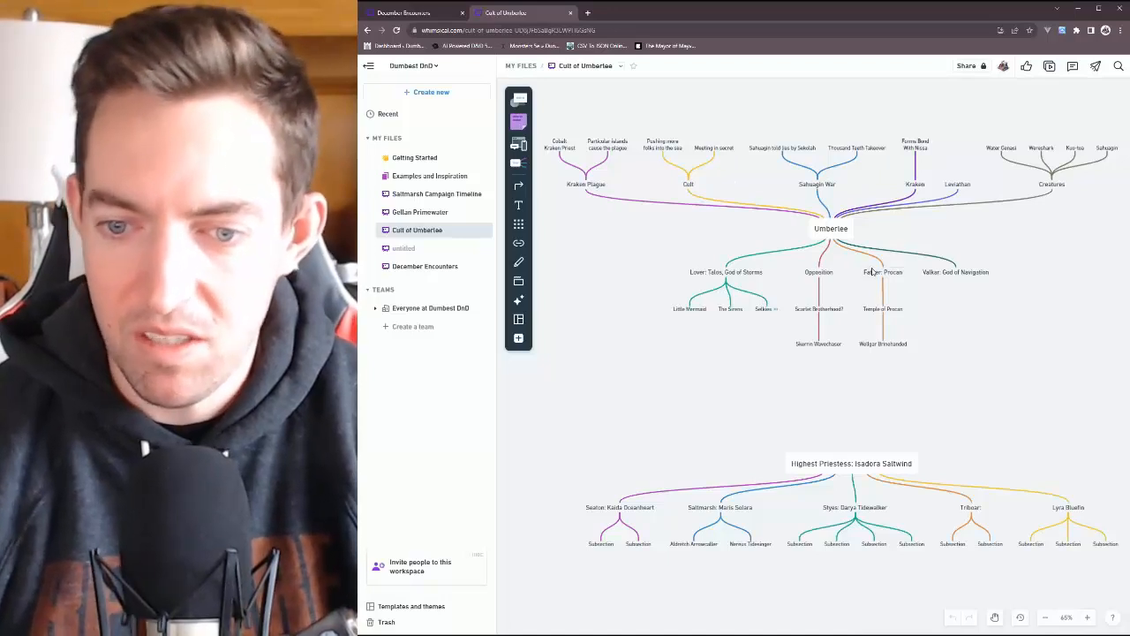
pyautogui.scroll(-2, 860, 457)
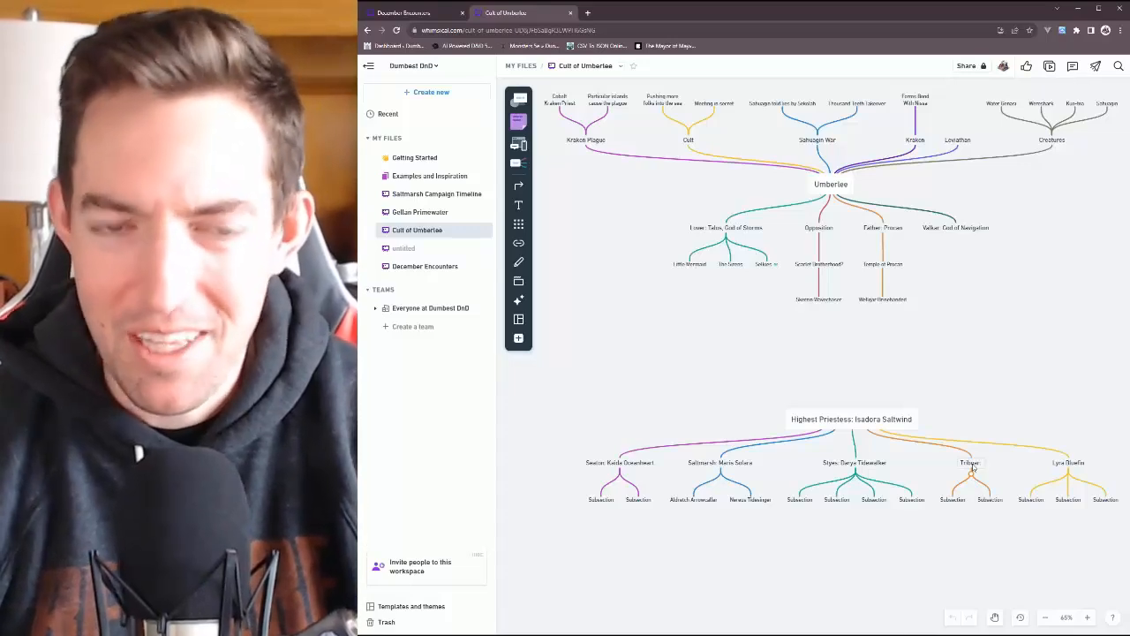
pyautogui.moveTo(990, 299); pyautogui.dragTo(988, 332)
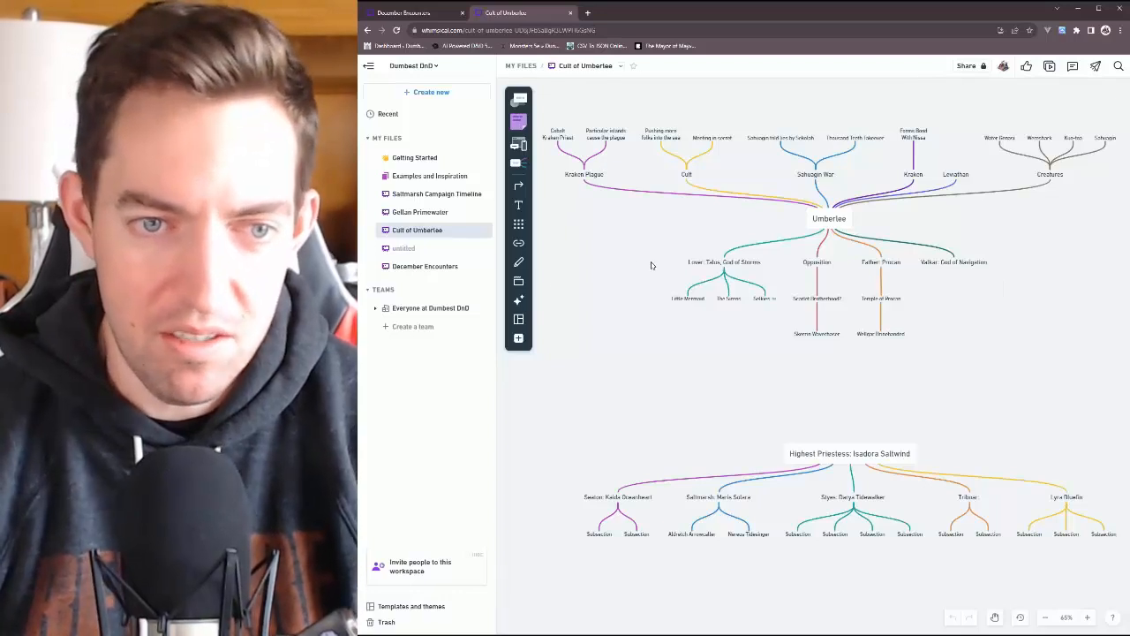
# Open the December Encounters board and examine the flowchart under "12 days before the bumble is released"
pyautogui.click(428, 267)
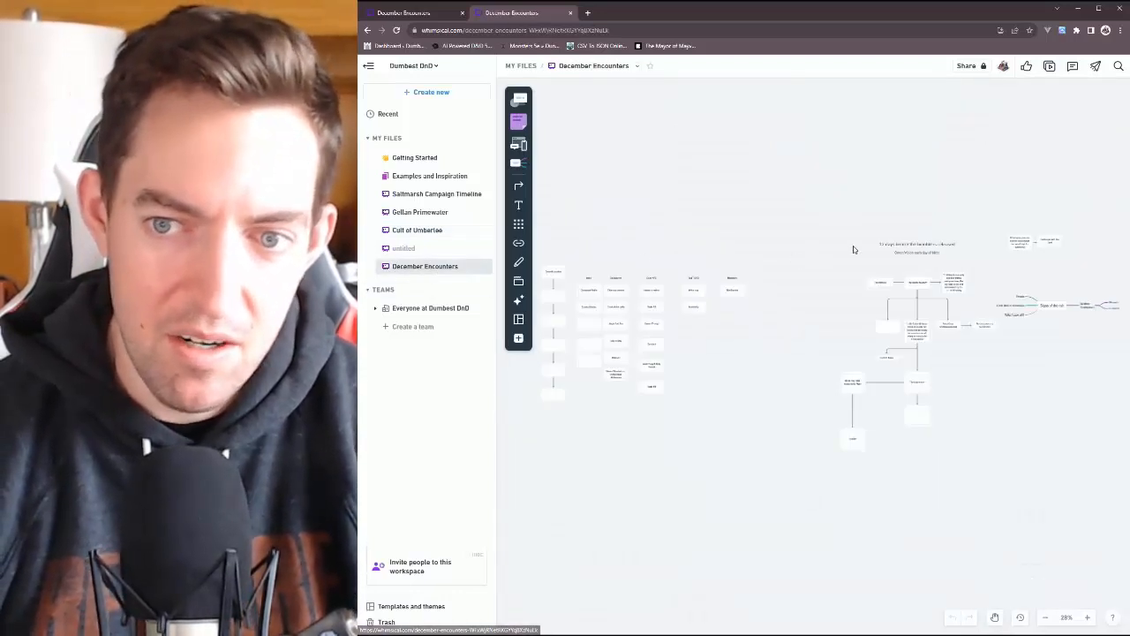
pyautogui.moveTo(982, 365); pyautogui.dragTo(841, 355)
pyautogui.scroll(5, 802, 350)
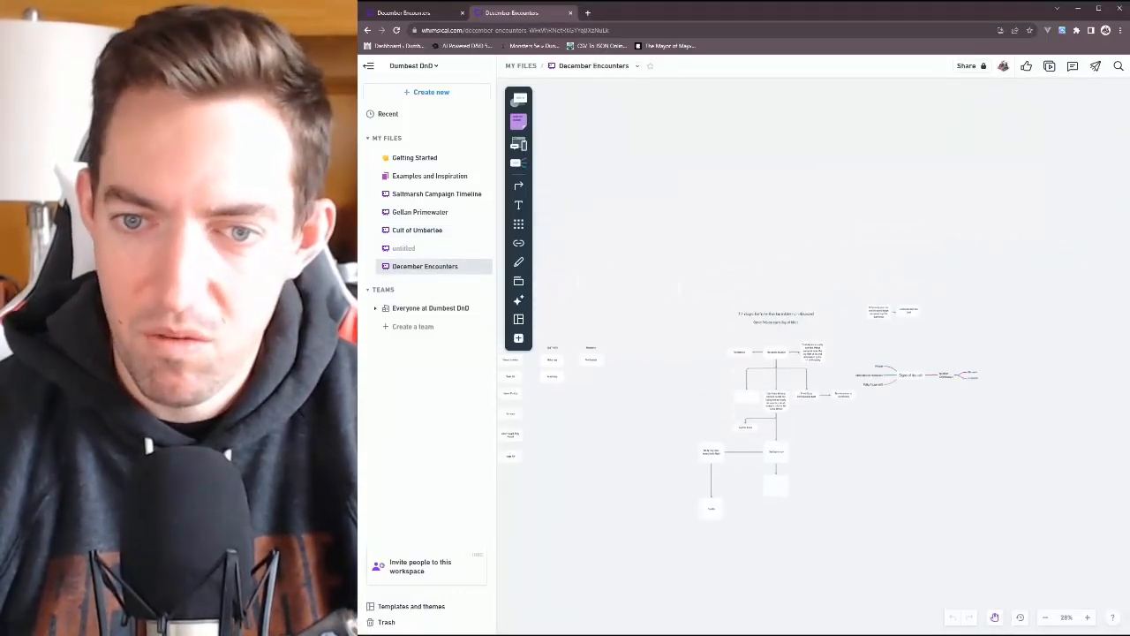
pyautogui.scroll(5, 797, 329)
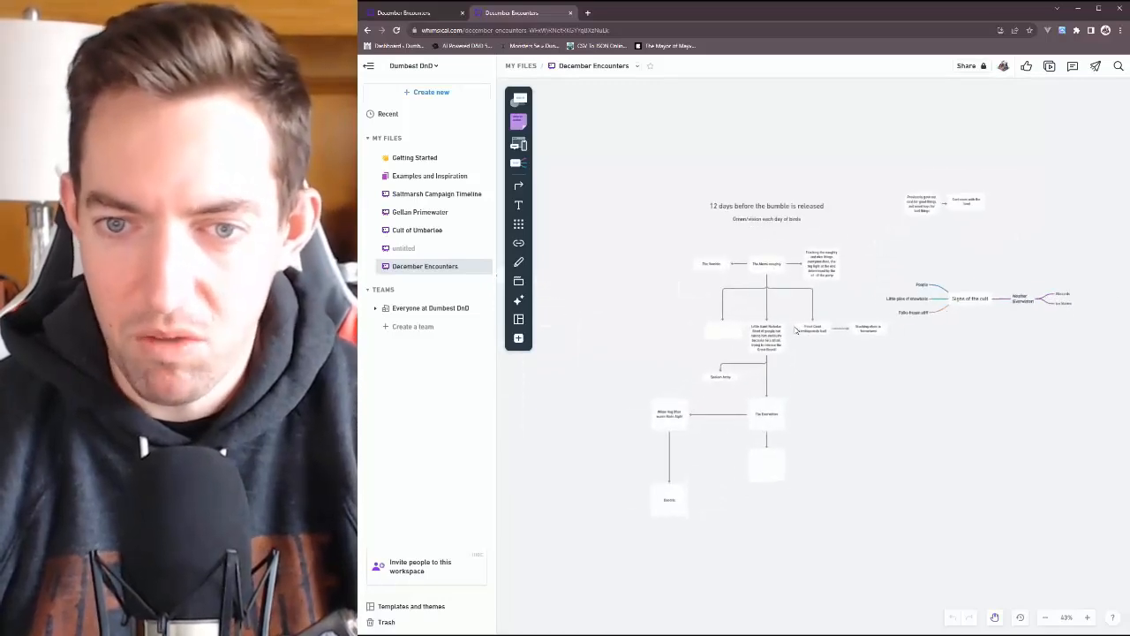
pyautogui.scroll(-1, 896, 445)
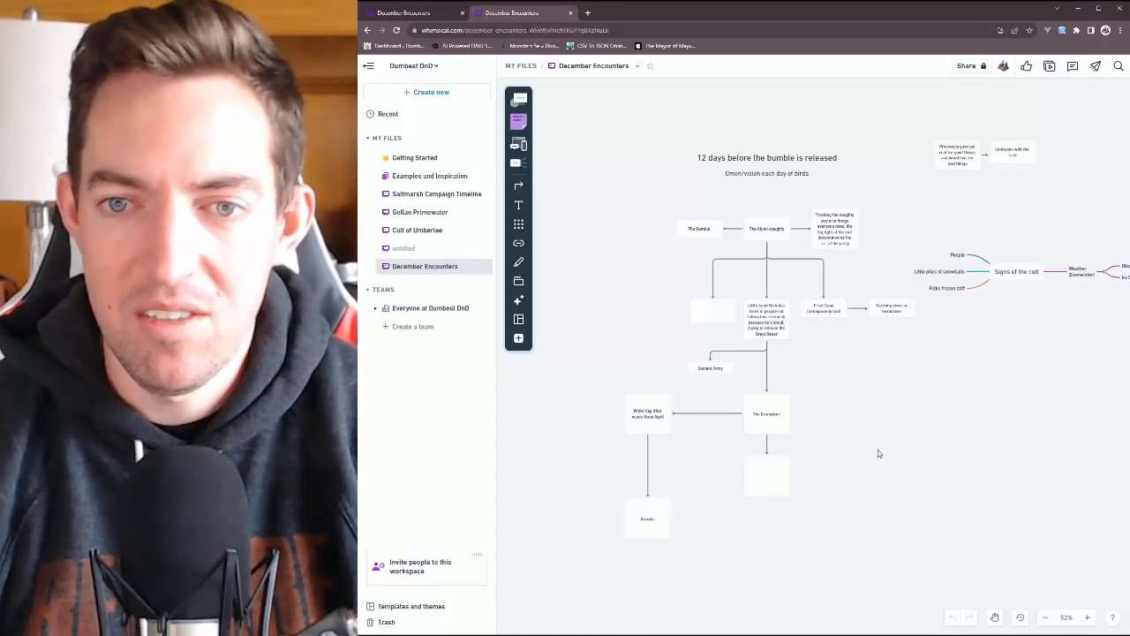
pyautogui.scroll(-2, 865, 327)
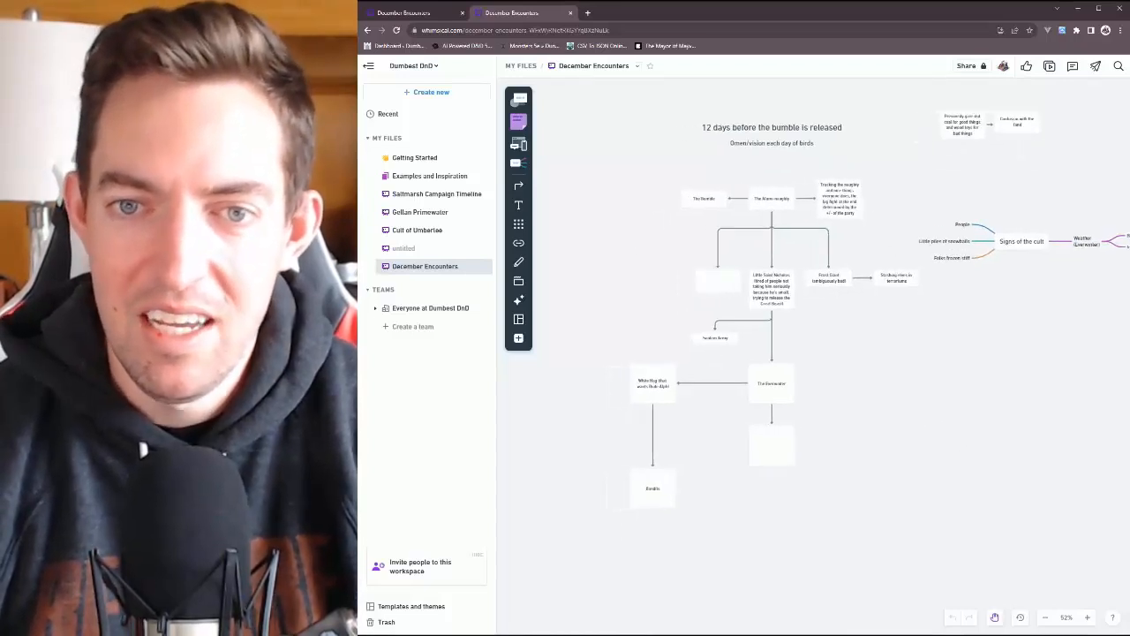
pyautogui.scroll(3, 765, 249)
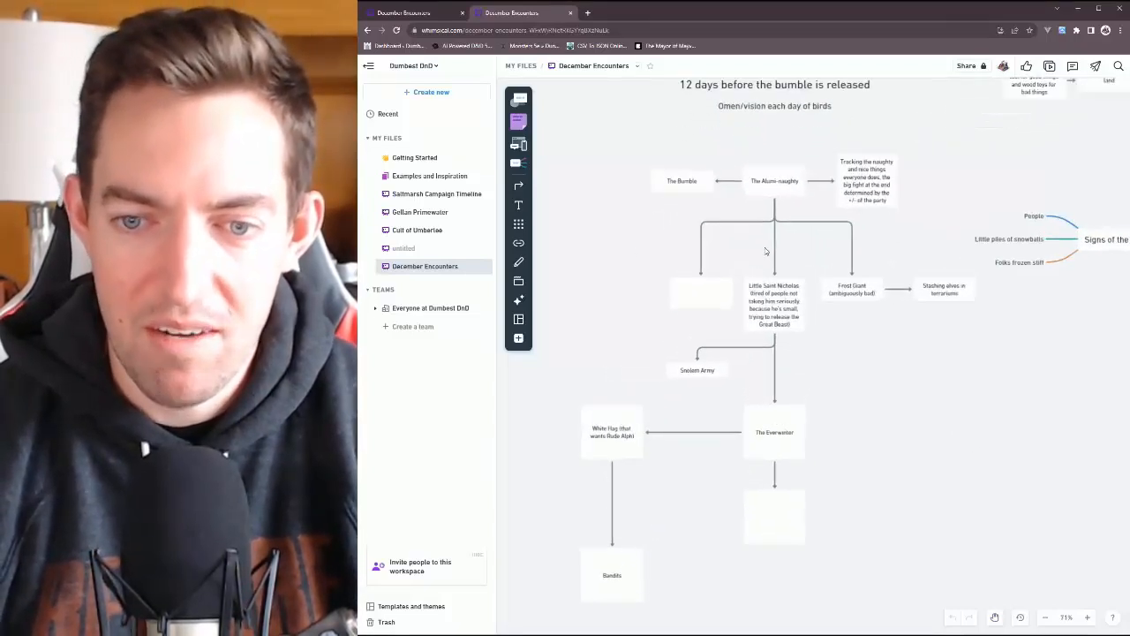
pyautogui.scroll(-1, 764, 250)
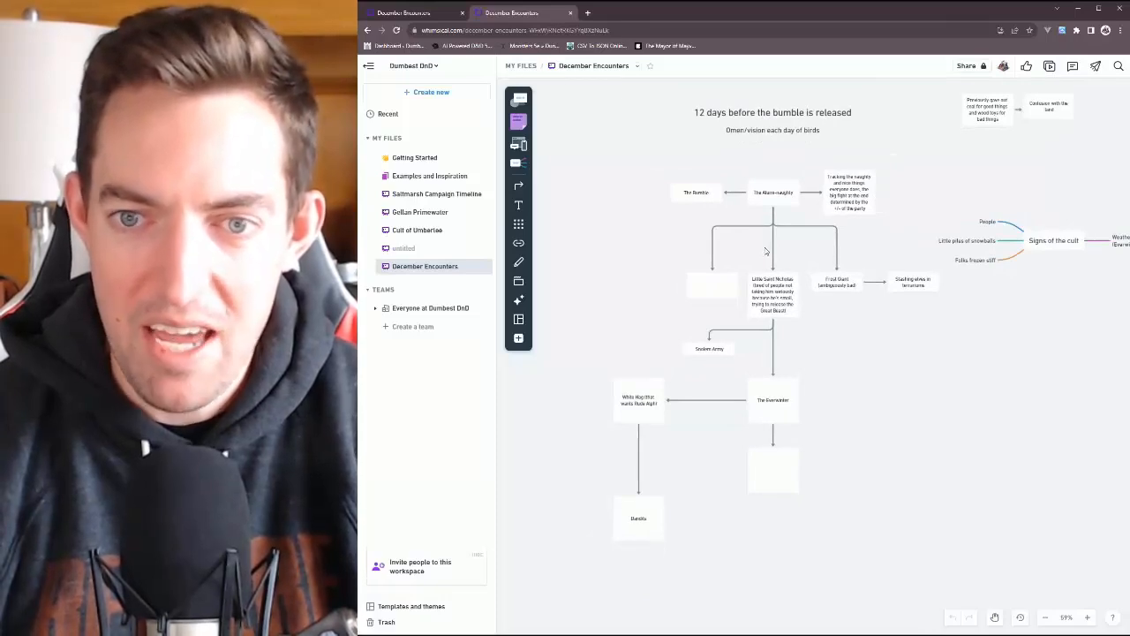
# Review the central location chain and the columns of items, encounters, NPCs and monsters on the December Encounters board
pyautogui.hscroll(-10, 765, 250)
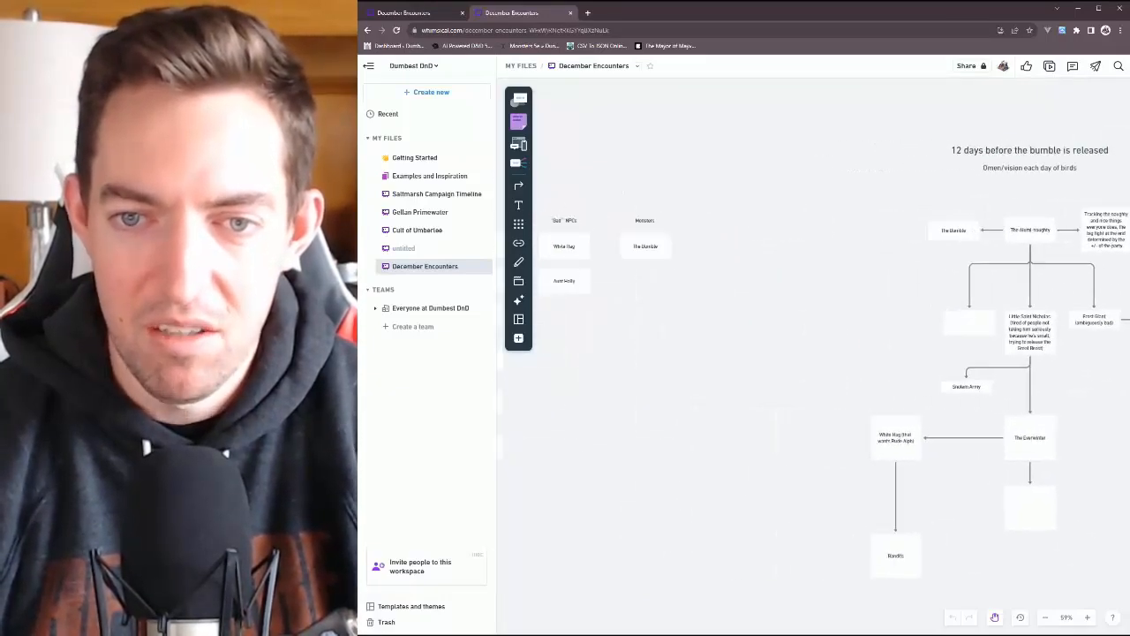
pyautogui.hscroll(2, 980, 288)
pyautogui.hscroll(-5, 738, 359)
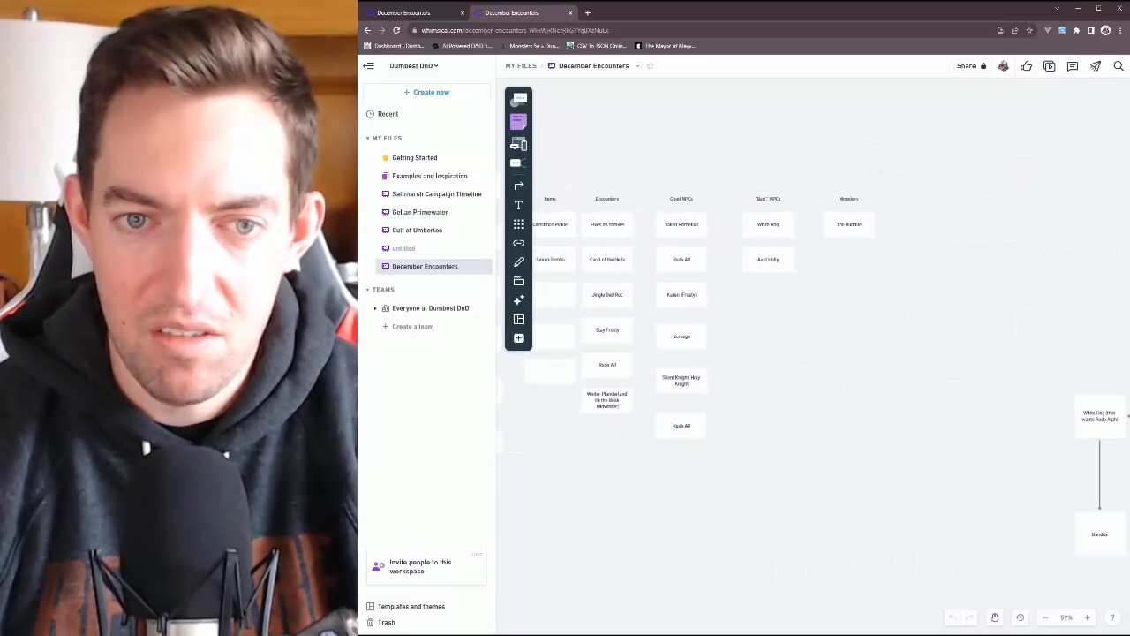
pyautogui.scroll(-1, 738, 358)
pyautogui.hscroll(2, 738, 358)
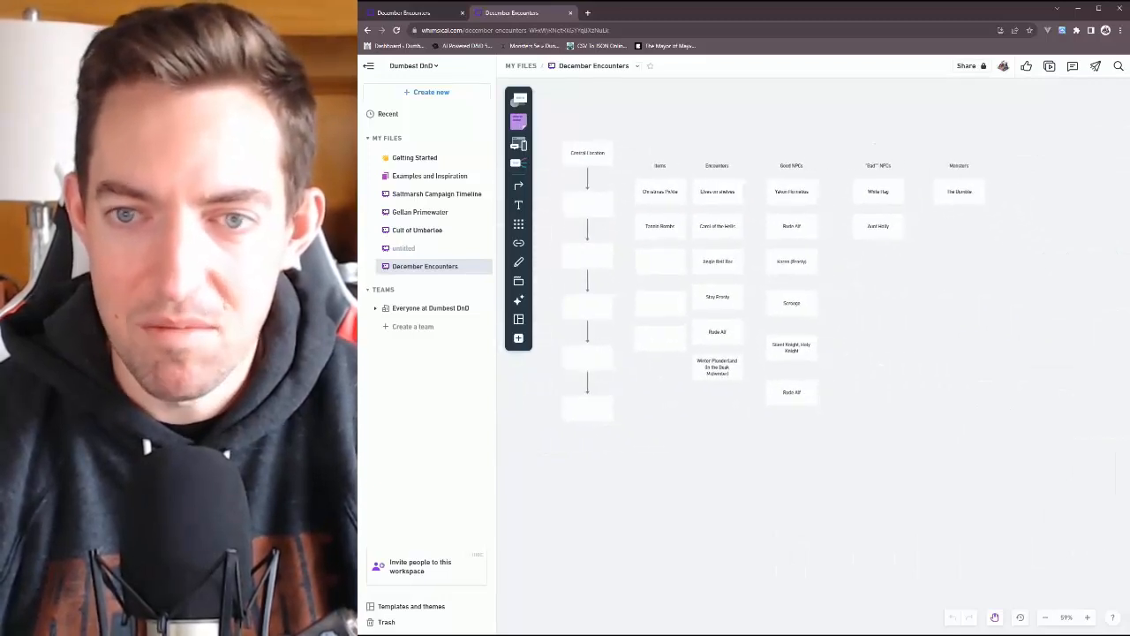
pyautogui.hscroll(1, 769, 280)
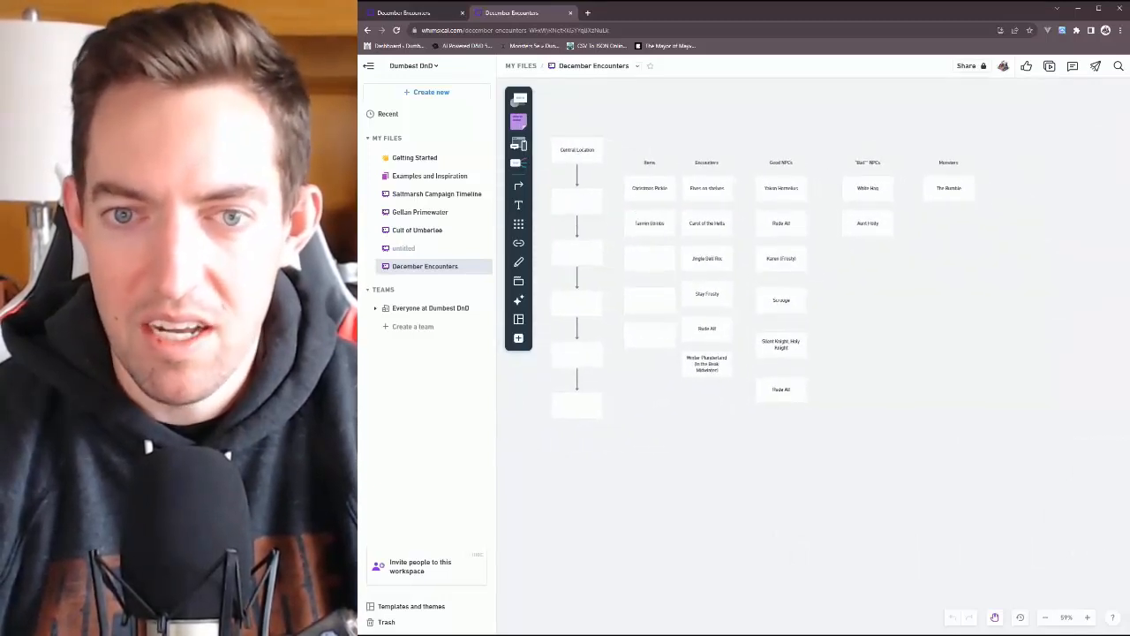
# Change the Little Saint Nicholas name in its flowchart box to "Little Saint Nickle-less" and collapse the file sidebar
pyautogui.hscroll(5, 812, 353)
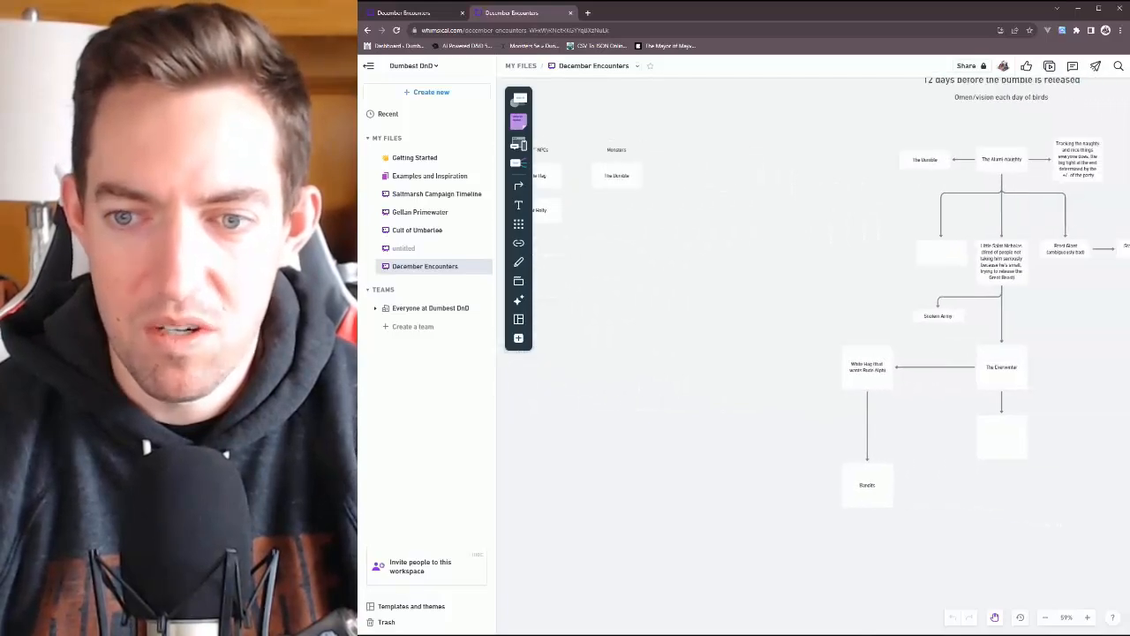
pyautogui.hscroll(5, 812, 353)
pyautogui.scroll(1, 812, 353)
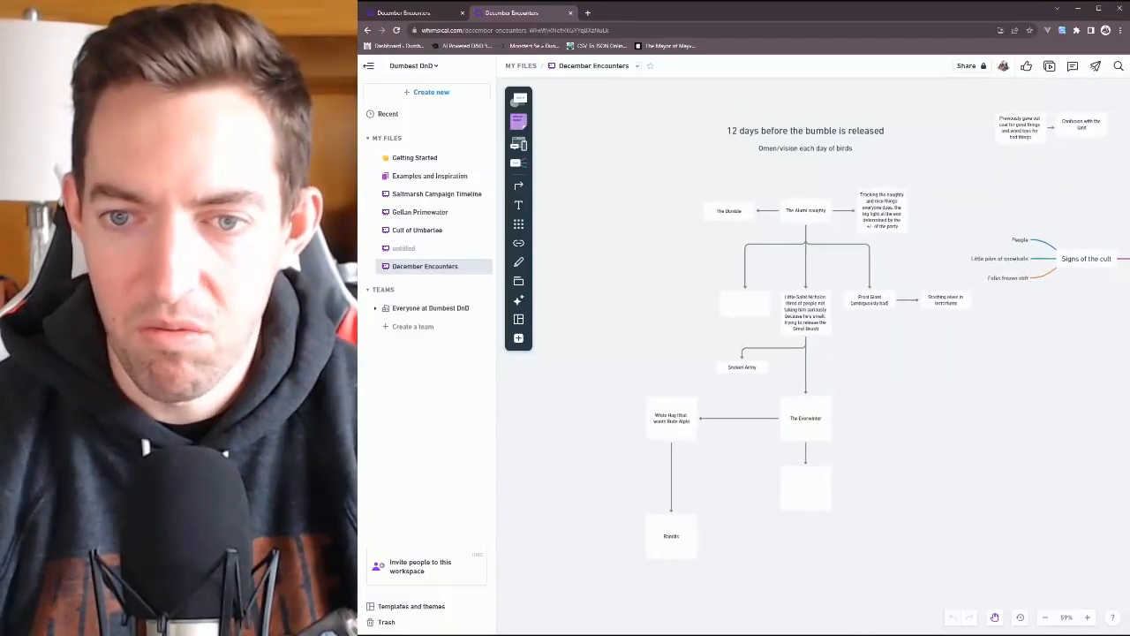
pyautogui.hscroll(1, 846, 341)
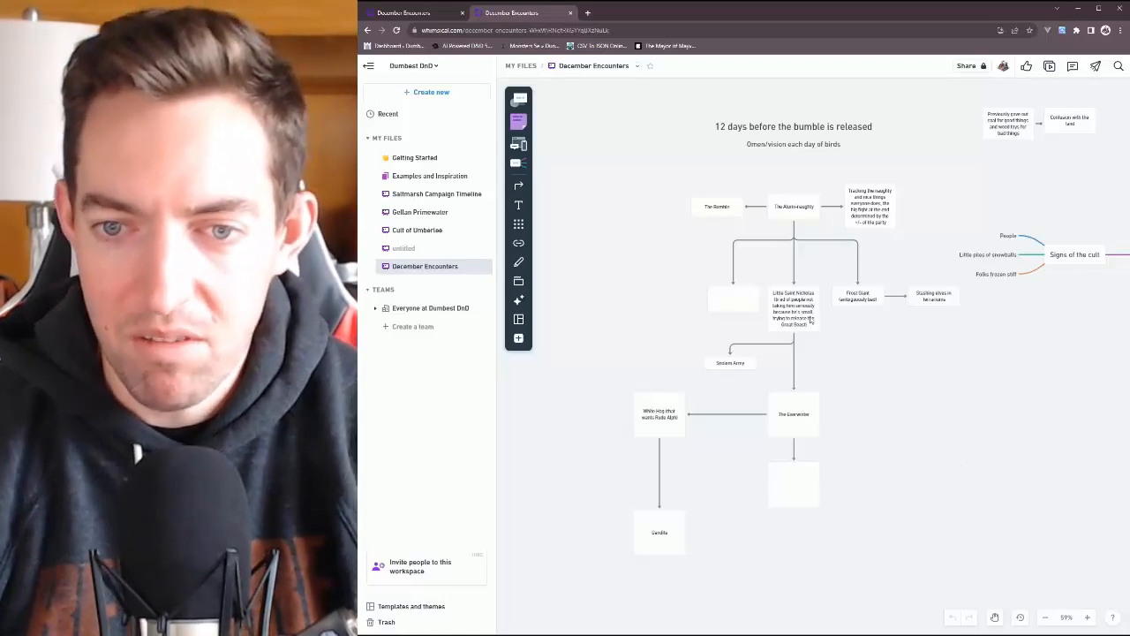
pyautogui.click(811, 294)
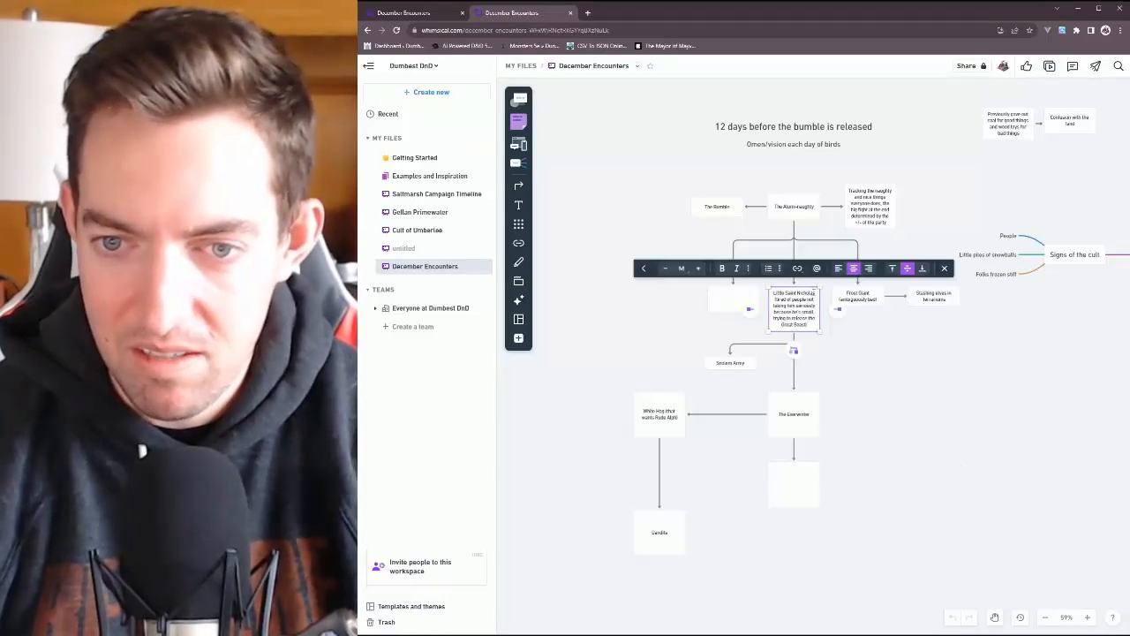
pyautogui.press('BackSpace')
pyautogui.press('BackSpace')
pyautogui.press('BackSpace')
pyautogui.press('BackSpace')
pyautogui.press('BackSpace')
pyautogui.press('BackSpace')
pyautogui.press('BackSpace')
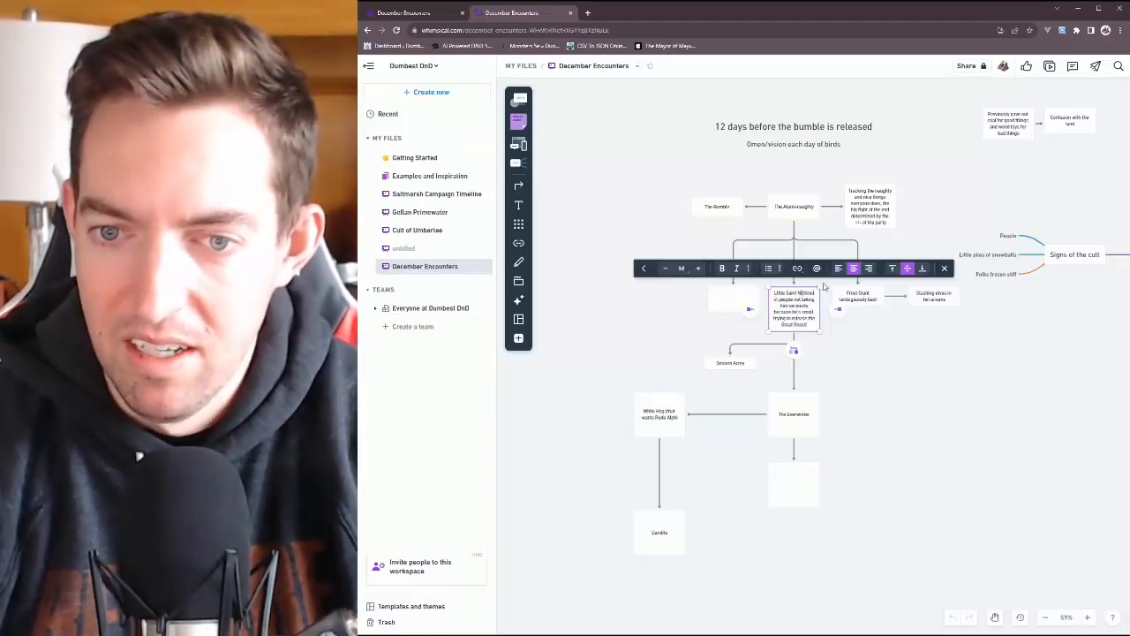
pyautogui.write('ickle-less')
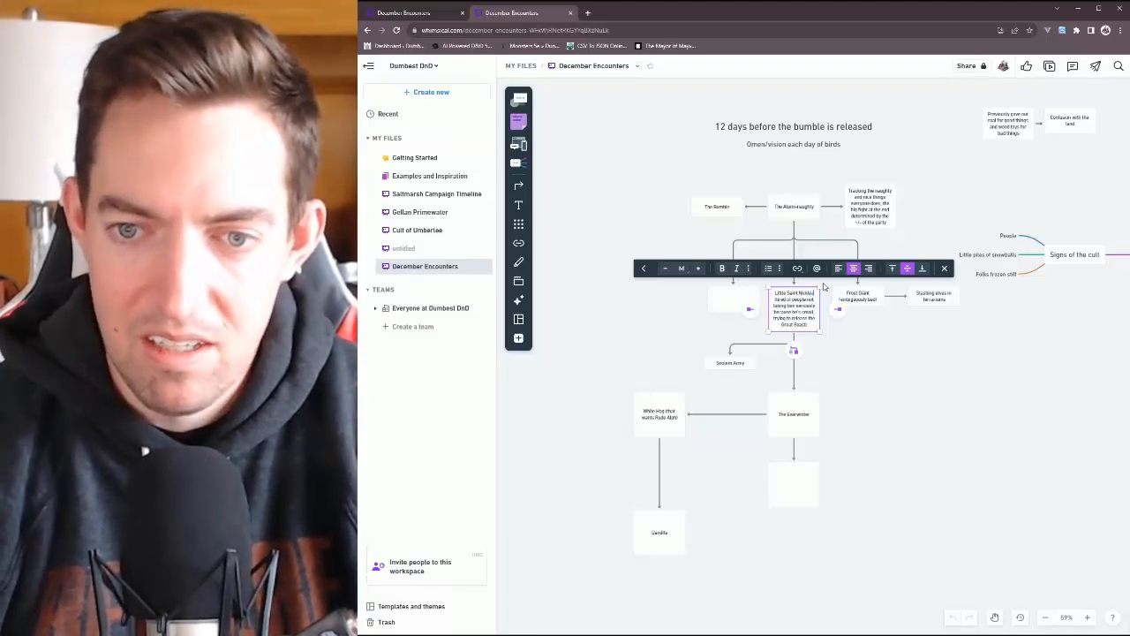
pyautogui.click(958, 442)
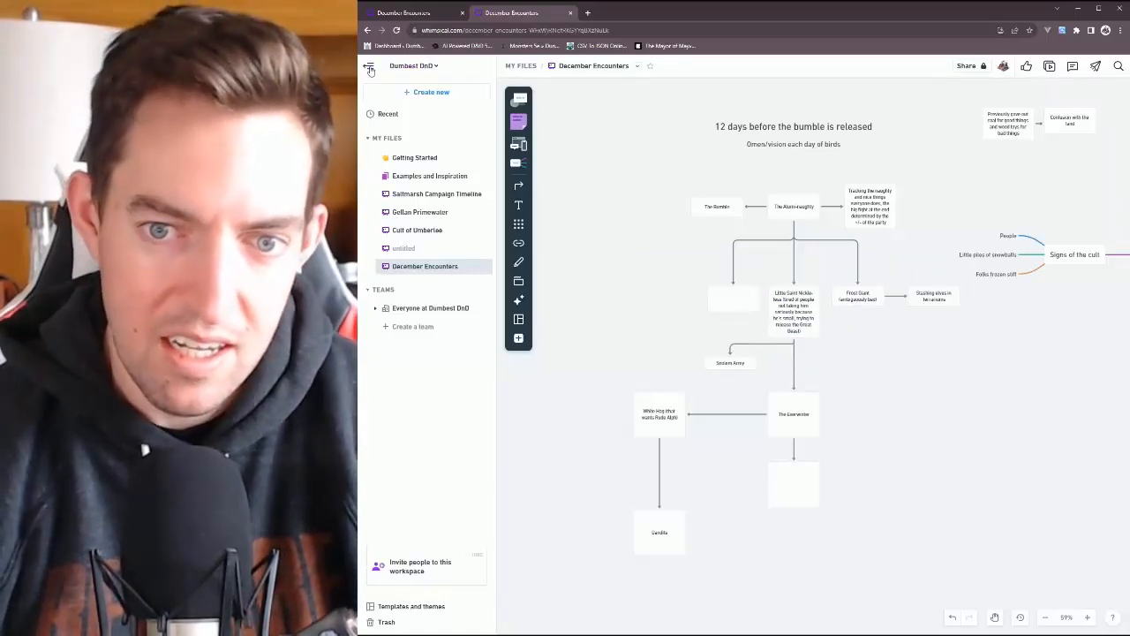
pyautogui.click(369, 66)
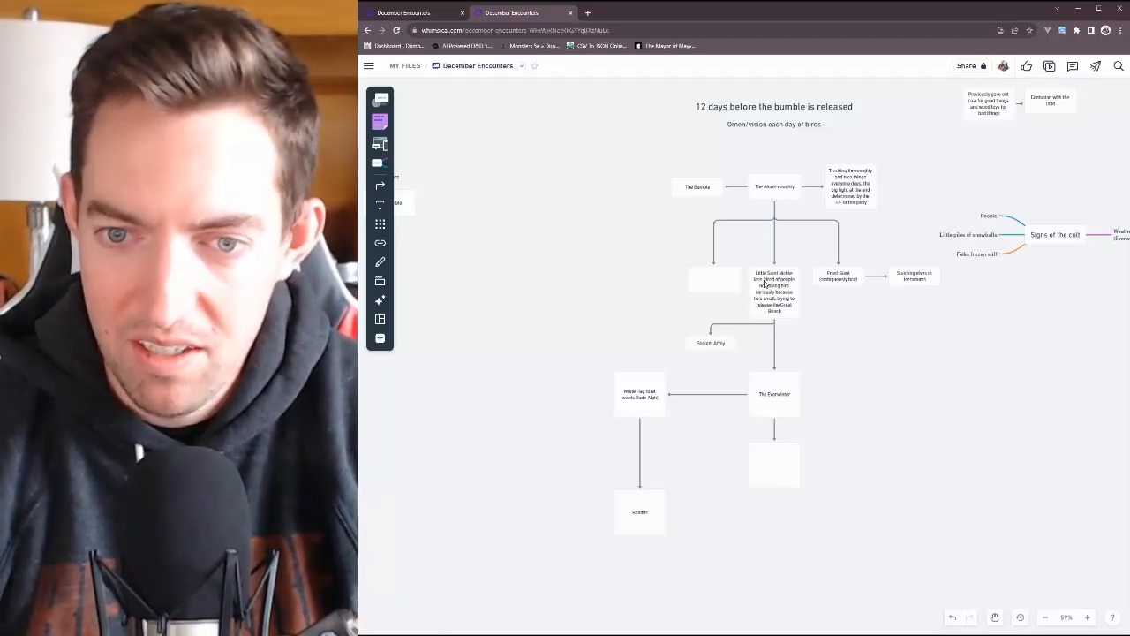
pyautogui.click(781, 395)
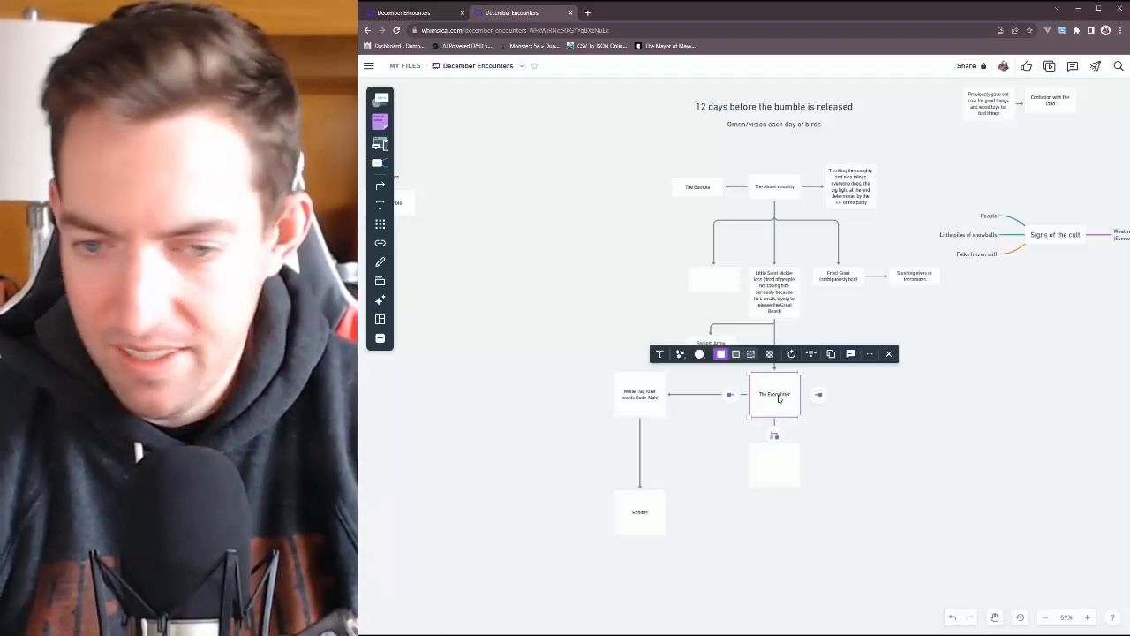
pyautogui.click(779, 398)
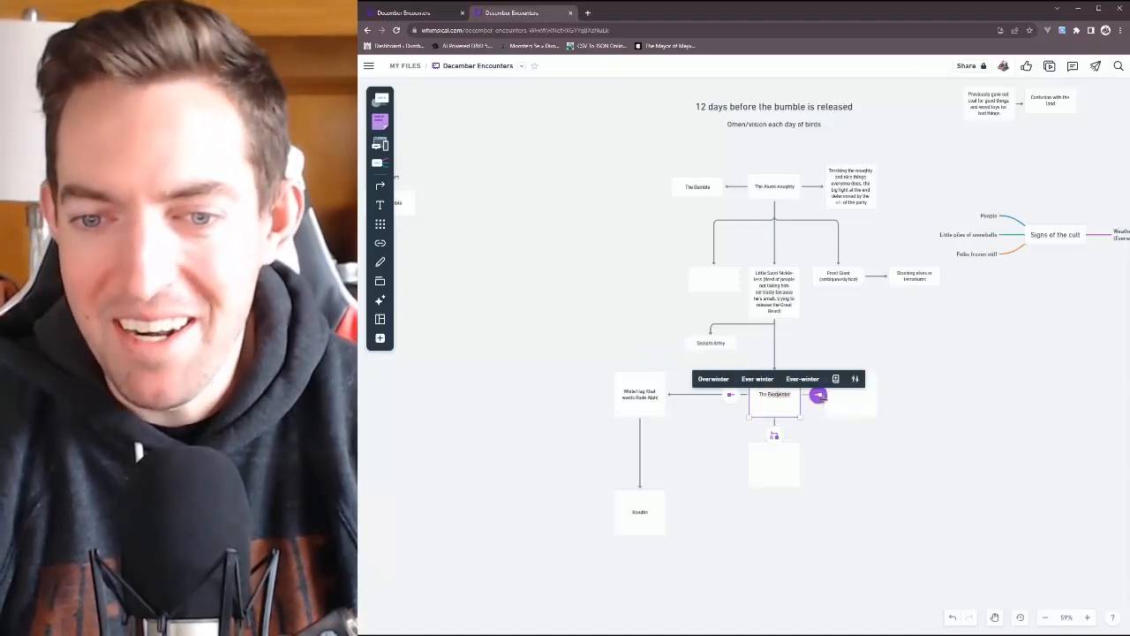
pyautogui.click(948, 412)
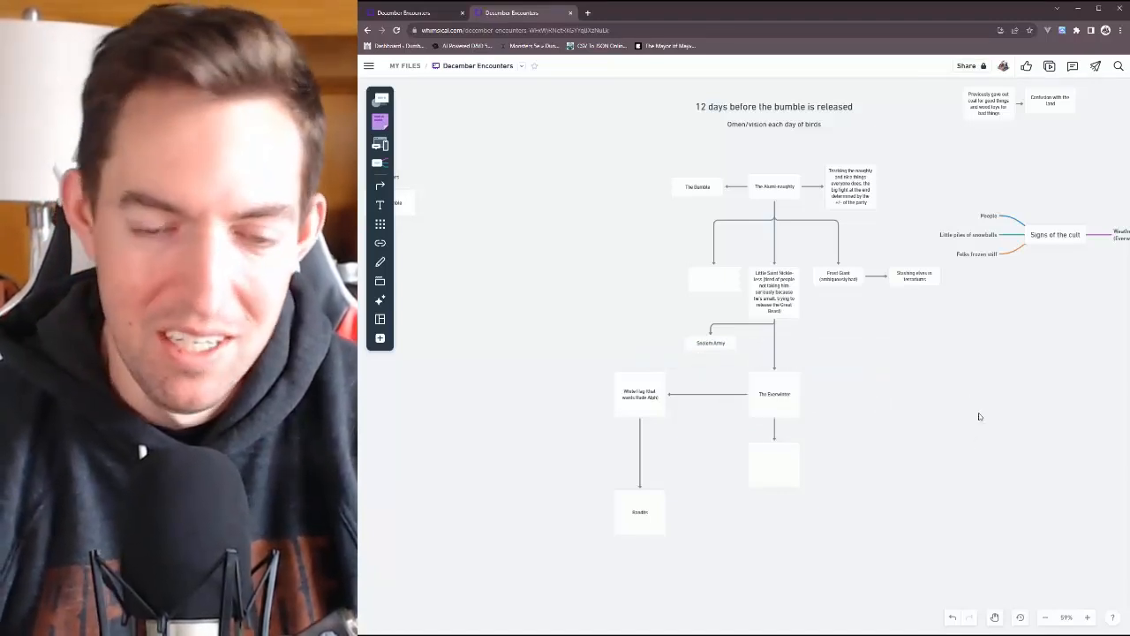
pyautogui.click(647, 399)
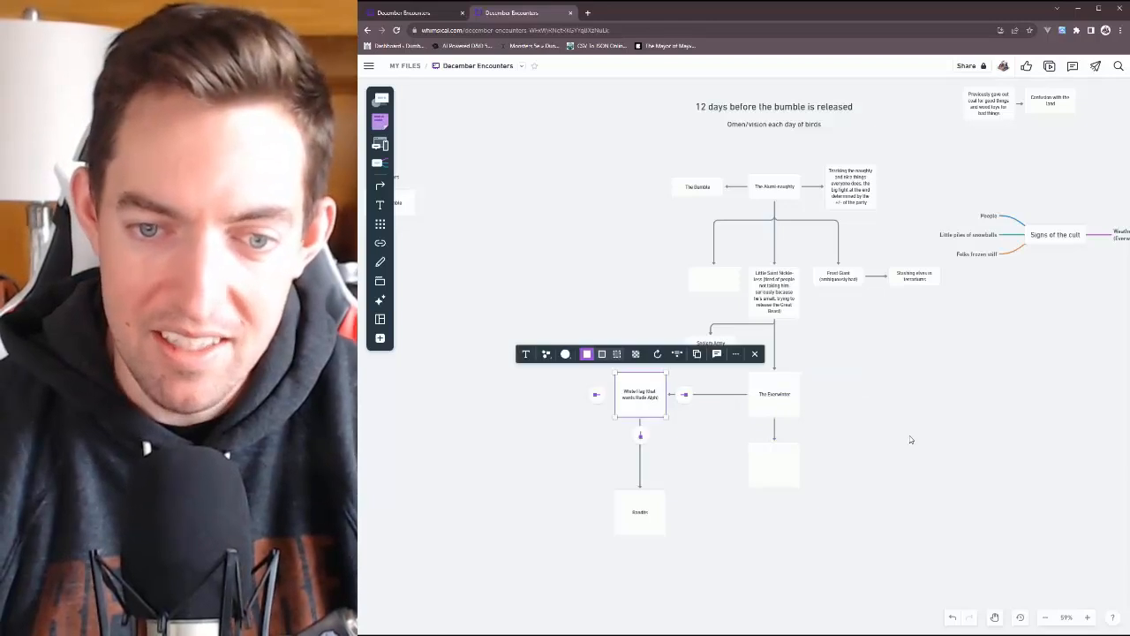
pyautogui.click(959, 445)
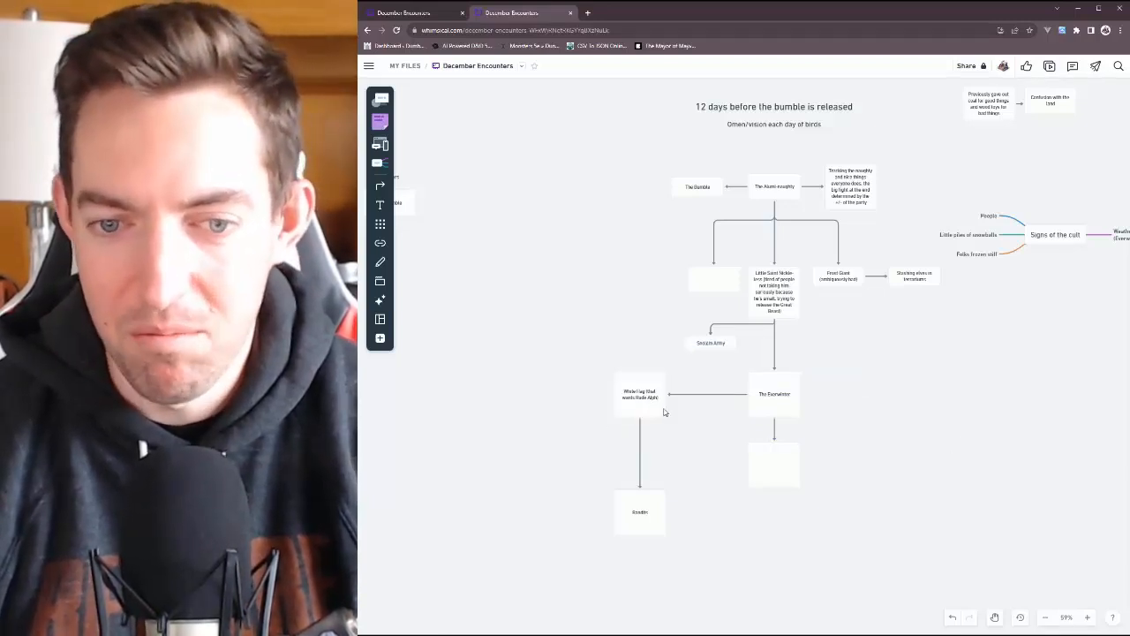
# Correct the spelling of the word after "Rude" in the box linked beside The Everwinter box
pyautogui.click(642, 397)
pyautogui.click(659, 397)
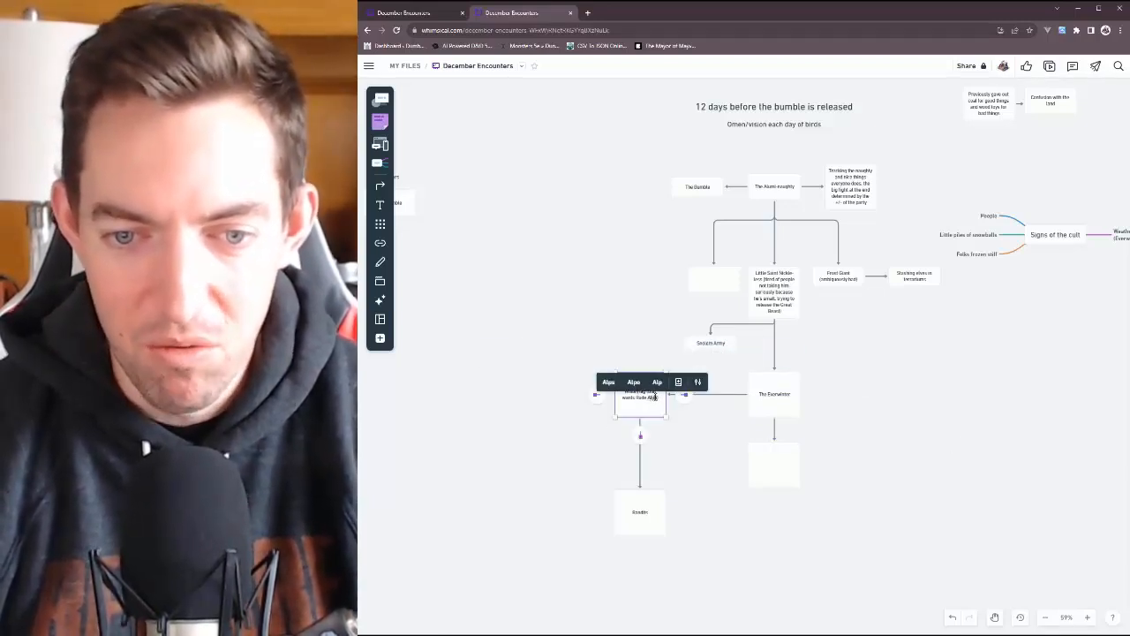
pyautogui.click(657, 382)
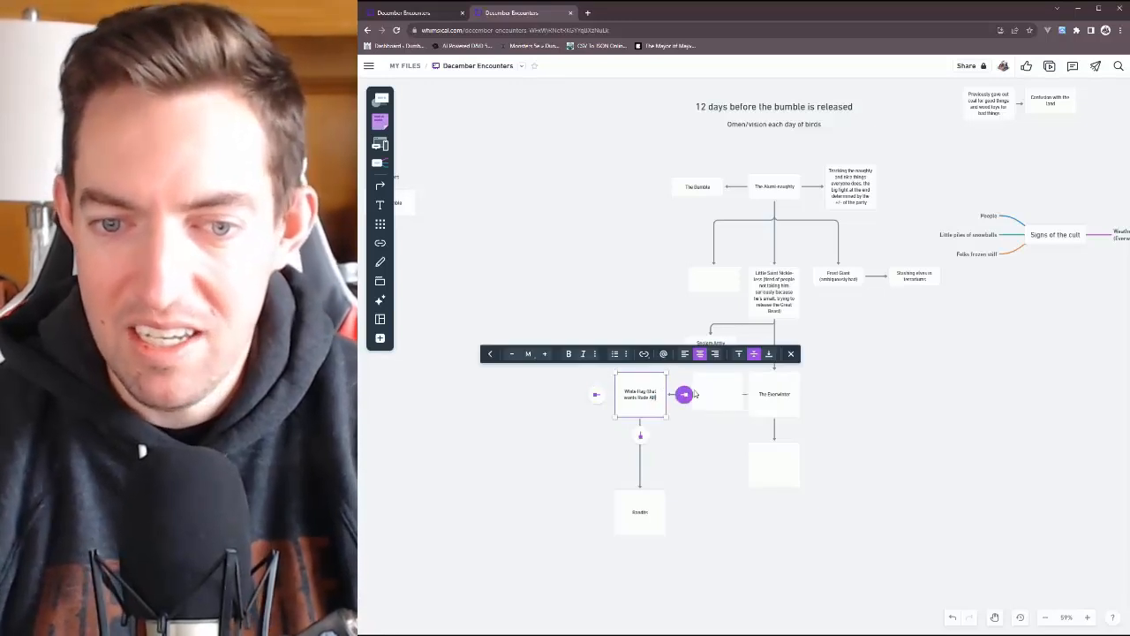
pyautogui.click(896, 404)
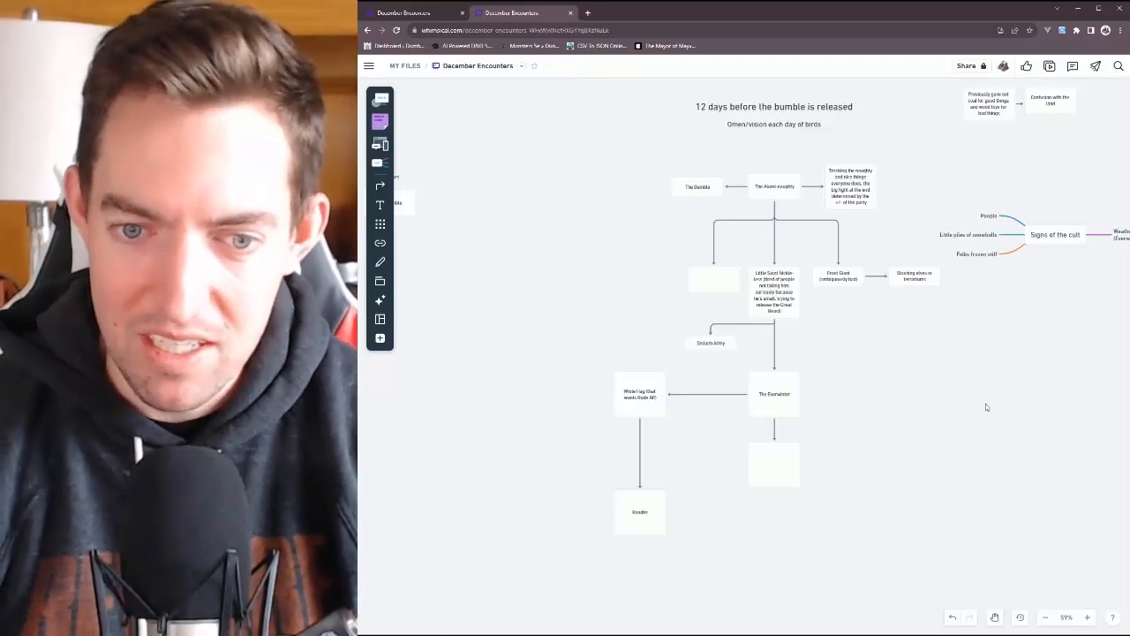
pyautogui.click(644, 399)
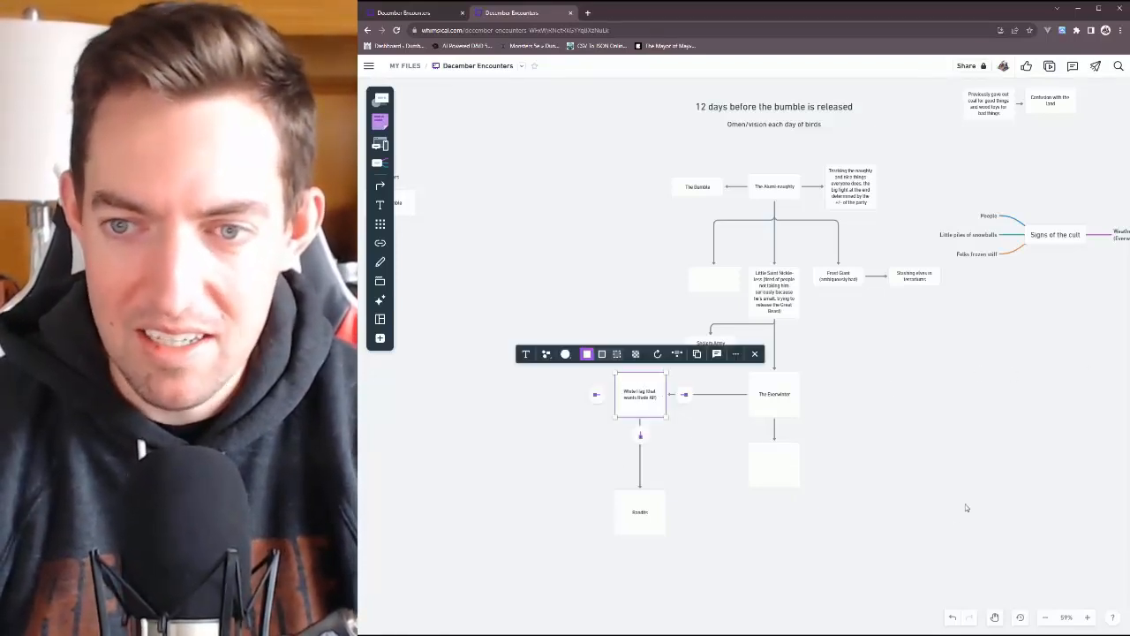
pyautogui.click(985, 456)
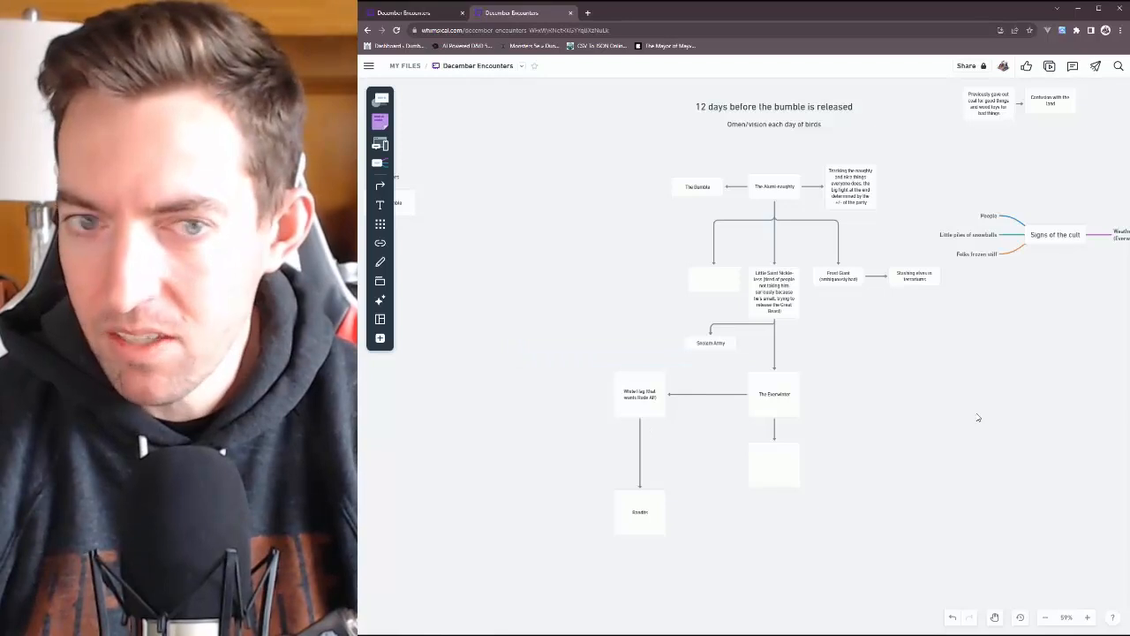
# Create a new blank board in My Files and dismiss the suggested starter templates
pyautogui.moveTo(369, 71)
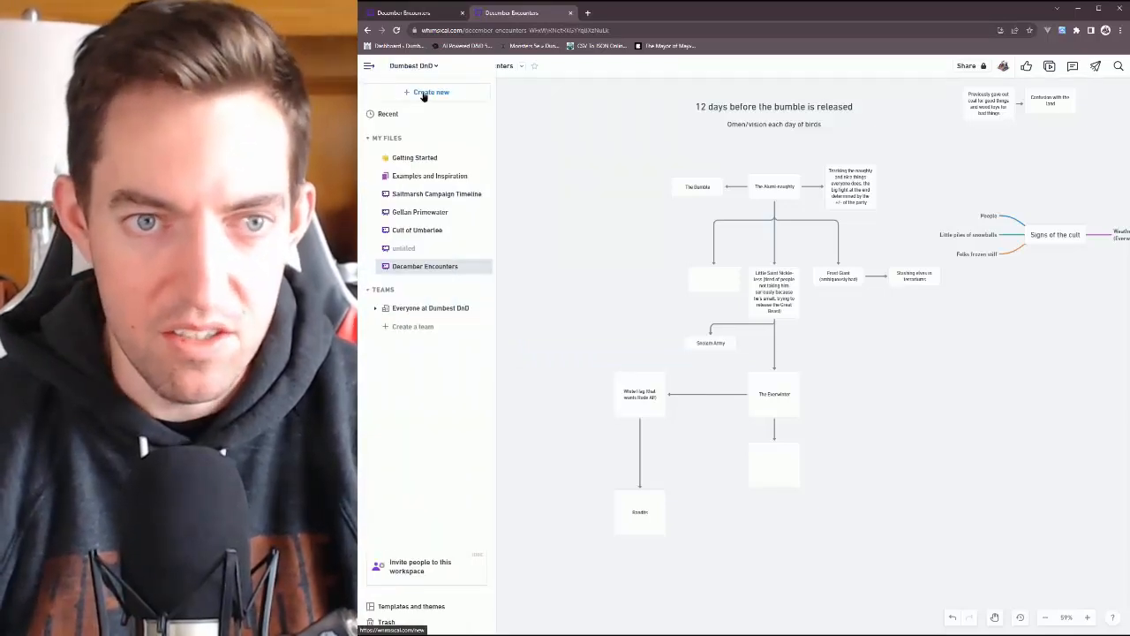
pyautogui.click(421, 92)
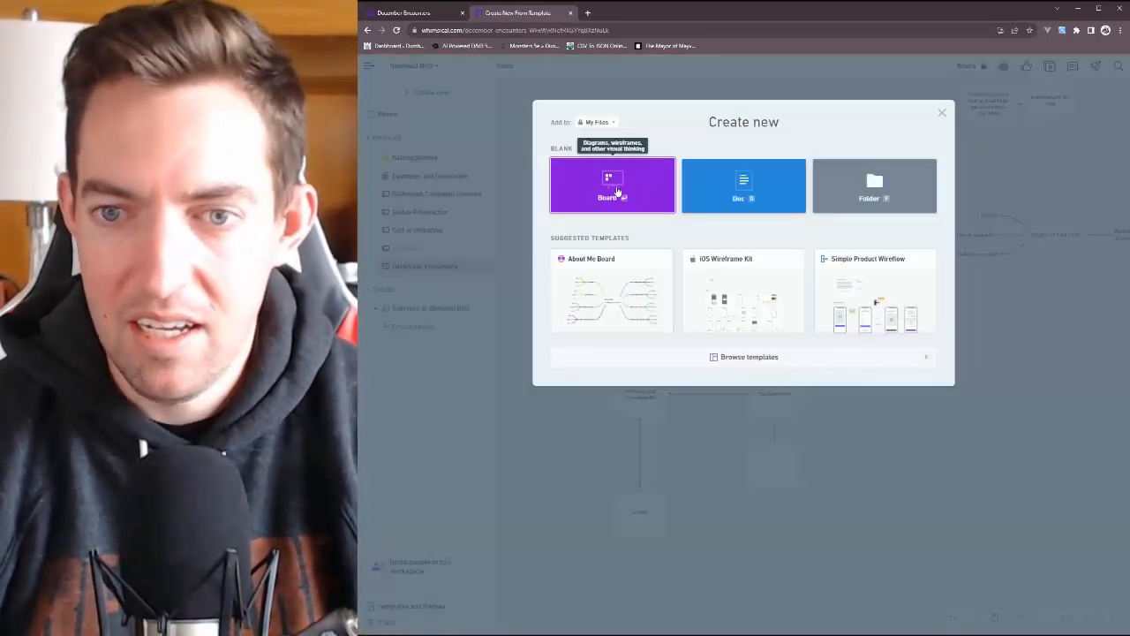
pyautogui.click(617, 191)
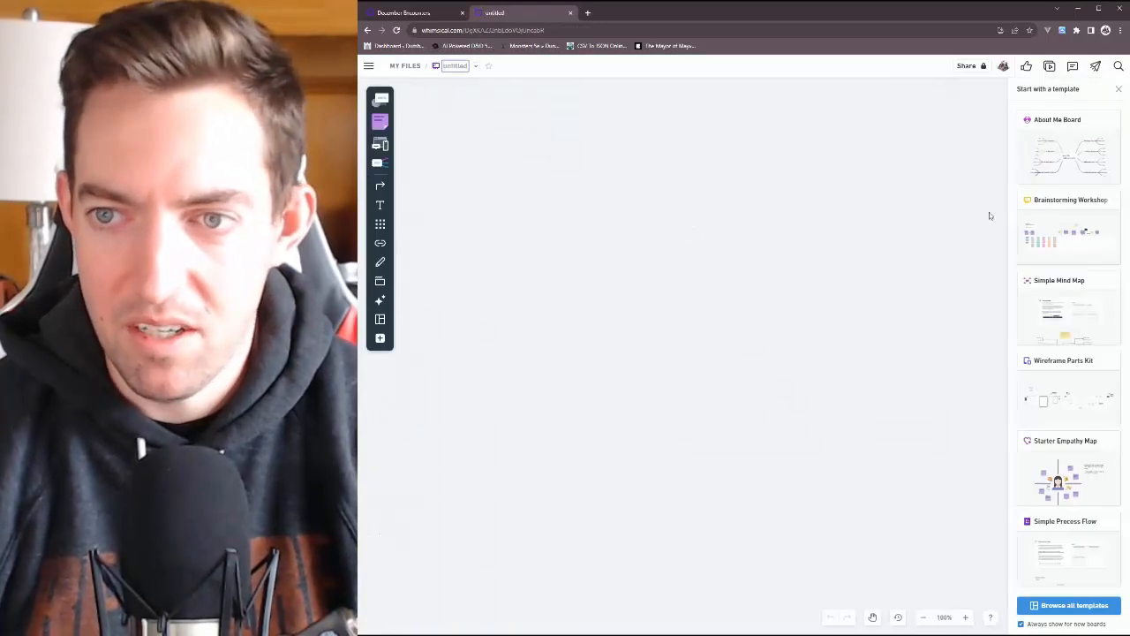
pyautogui.moveTo(1047, 126)
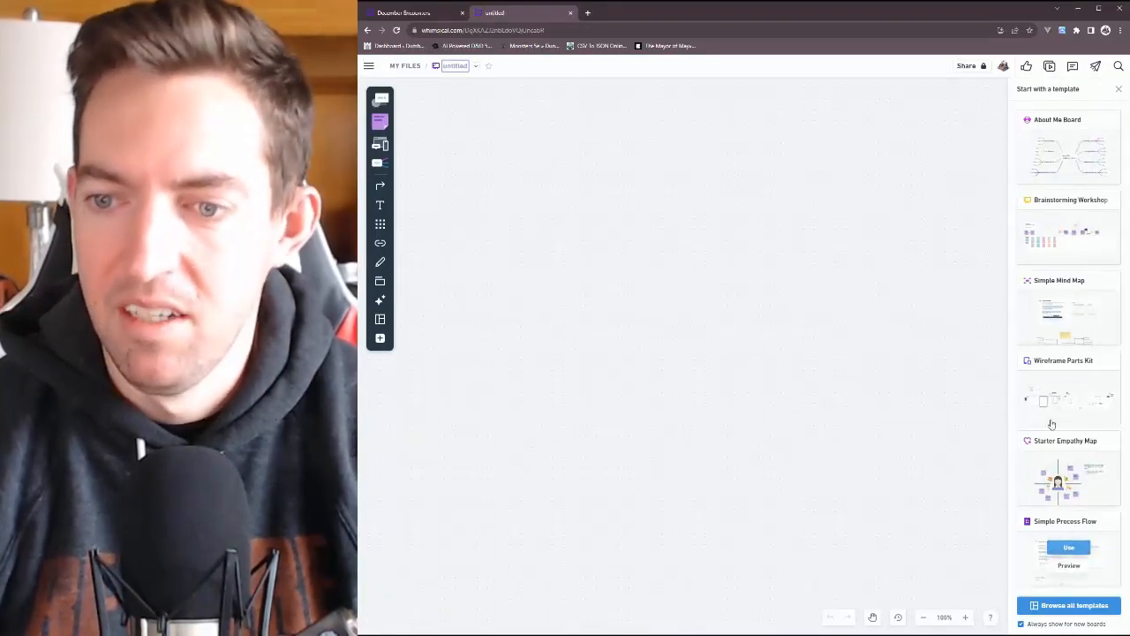
pyautogui.scroll(-2, 1071, 212)
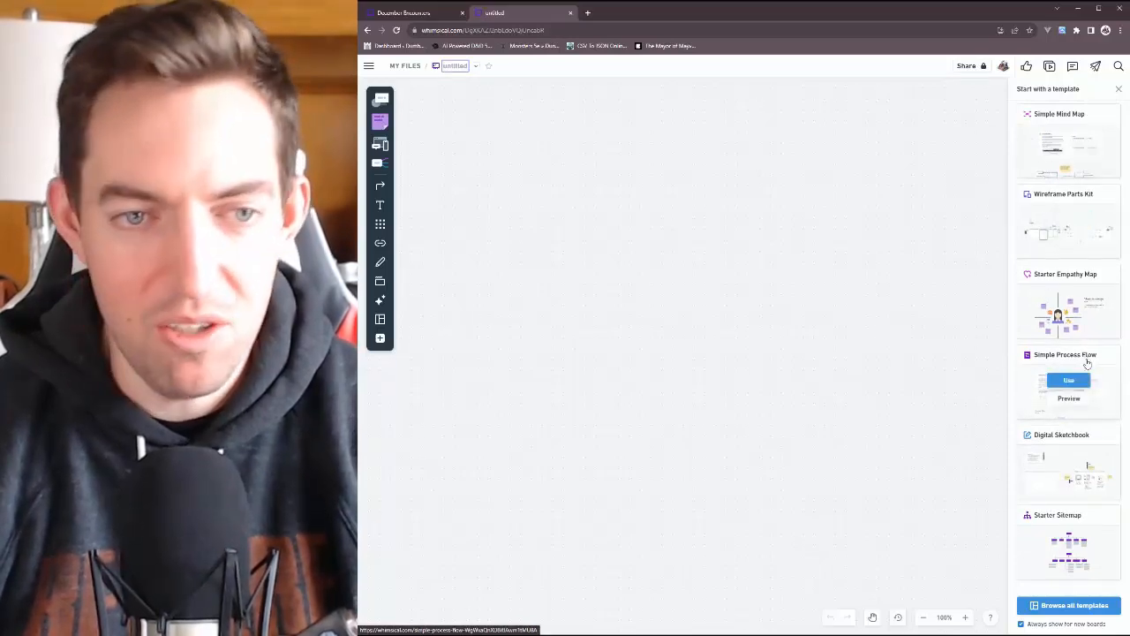
pyautogui.click(1117, 91)
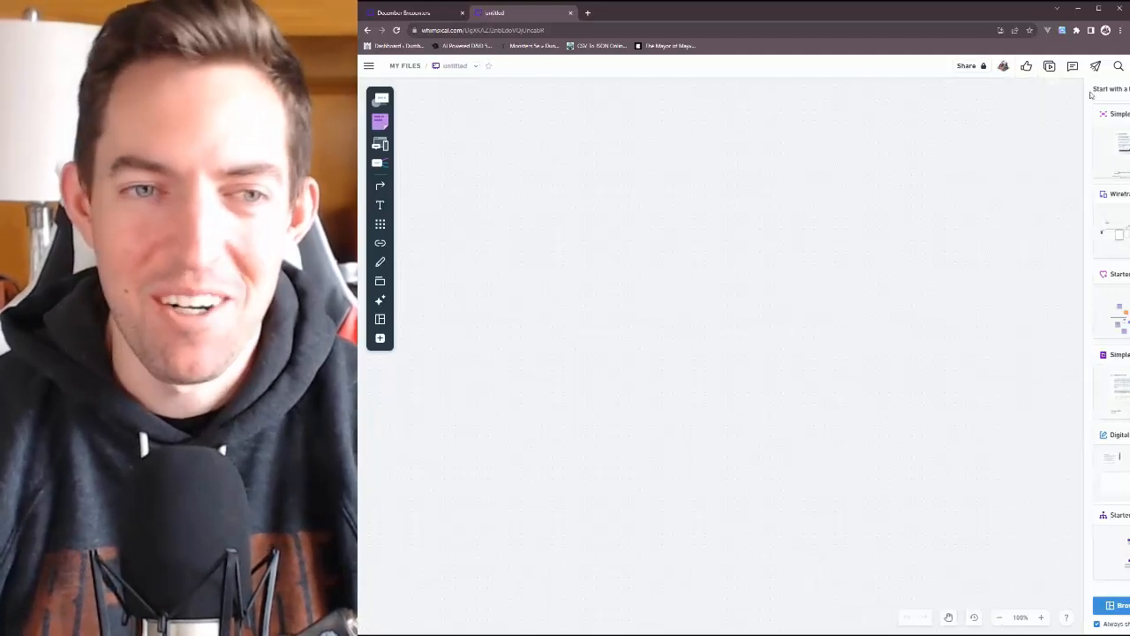
# Add an empty rectangle shape near the upper middle of the blank board
pyautogui.moveTo(371, 67)
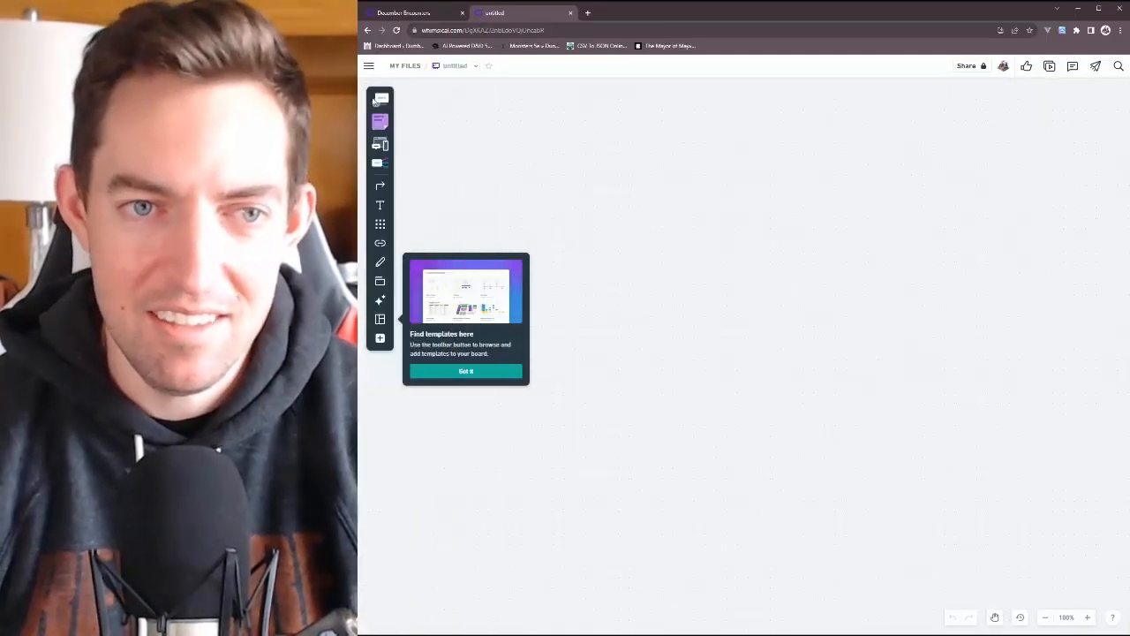
pyautogui.click(381, 99)
pyautogui.click(686, 166)
pyautogui.click(883, 327)
pyautogui.click(483, 370)
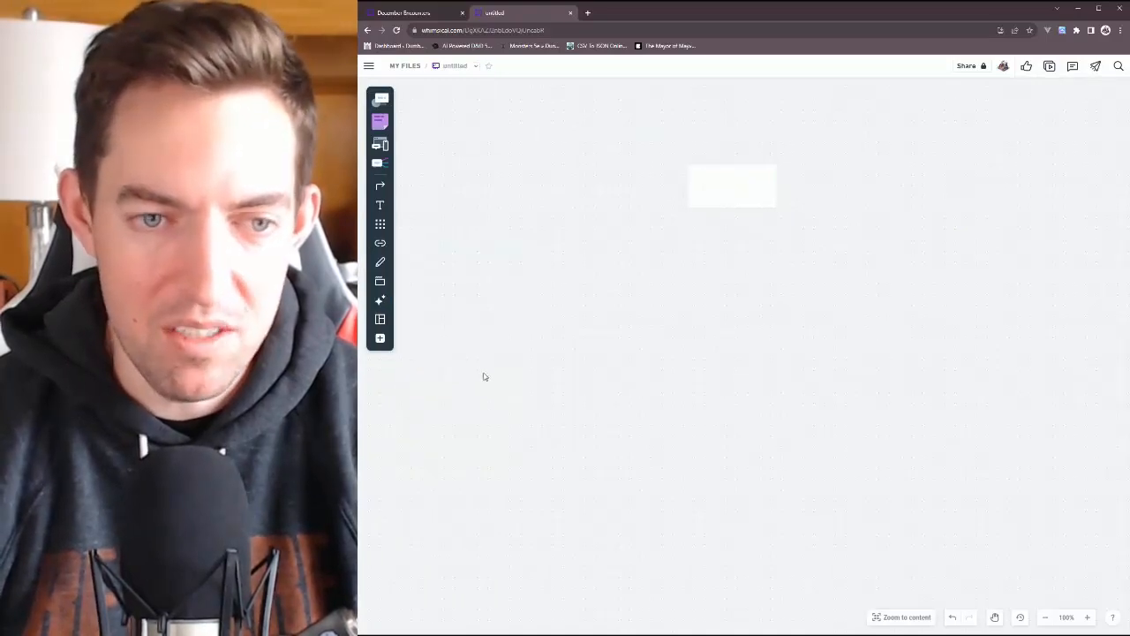
pyautogui.doubleClick(748, 180)
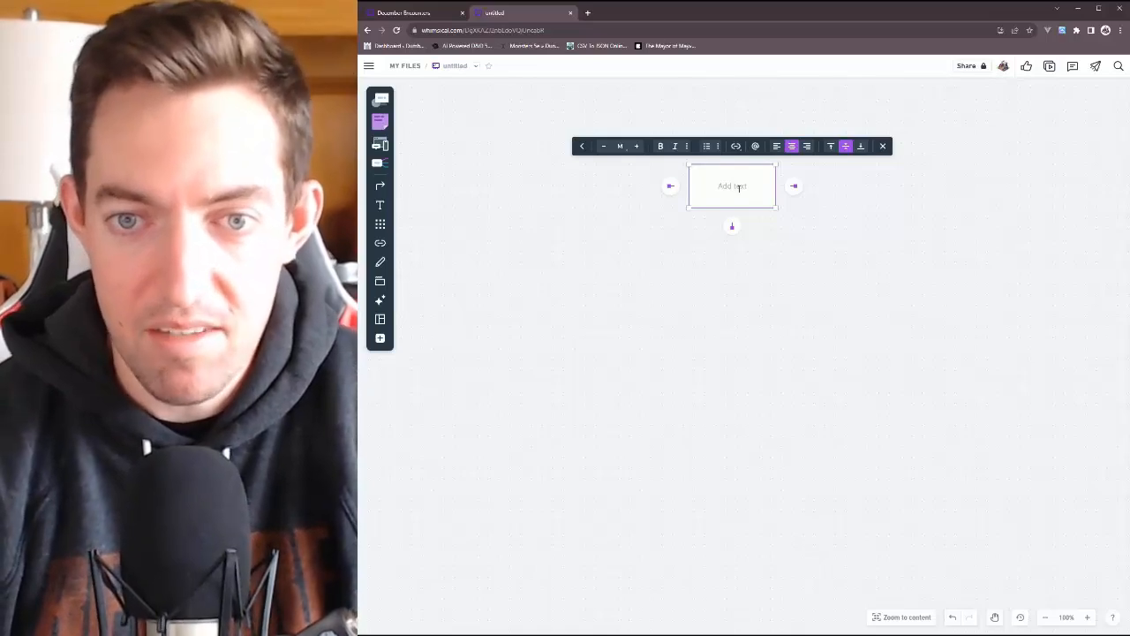
pyautogui.write('Deck of')
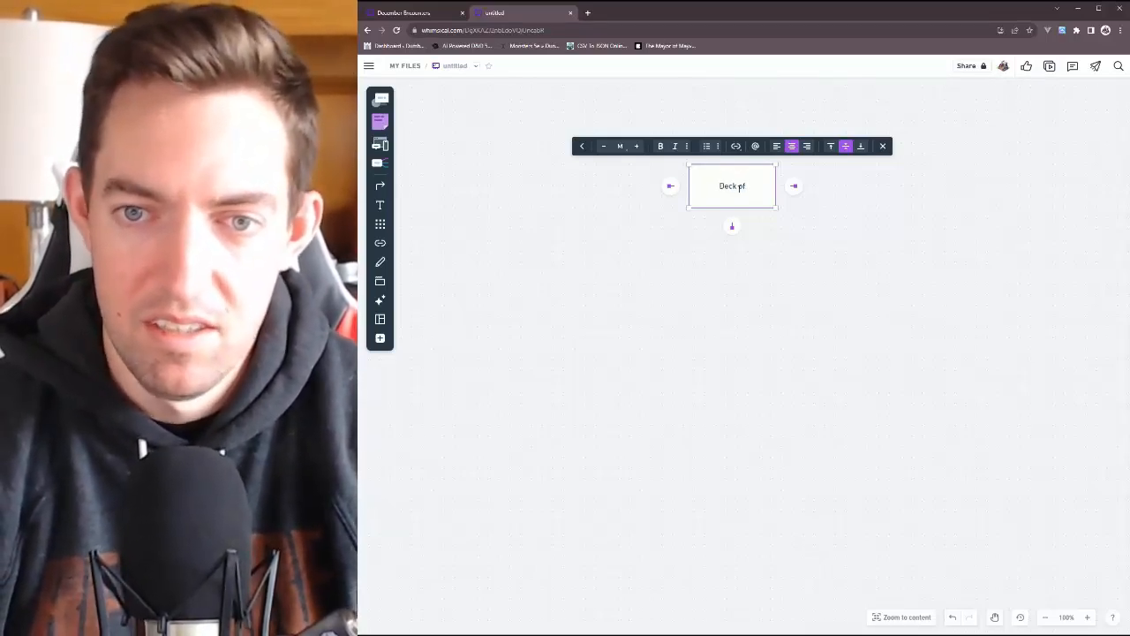
pyautogui.press('BackSpace')
pyautogui.press('BackSpace')
pyautogui.press('BackSpace')
pyautogui.press('BackSpace')
pyautogui.press('BackSpace')
pyautogui.press('BackSpace')
pyautogui.press('BackSpace')
pyautogui.click(744, 298)
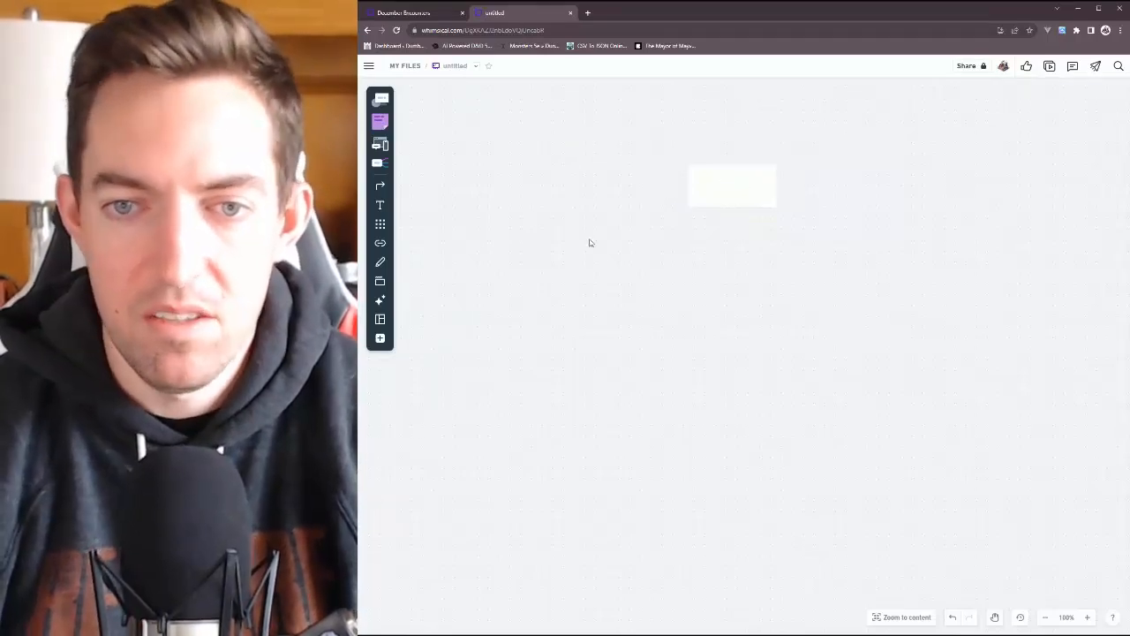
# Add a text heading "Deck of Many Halls", widened to fit on one line, and place it above the empty rectangle
pyautogui.click(380, 205)
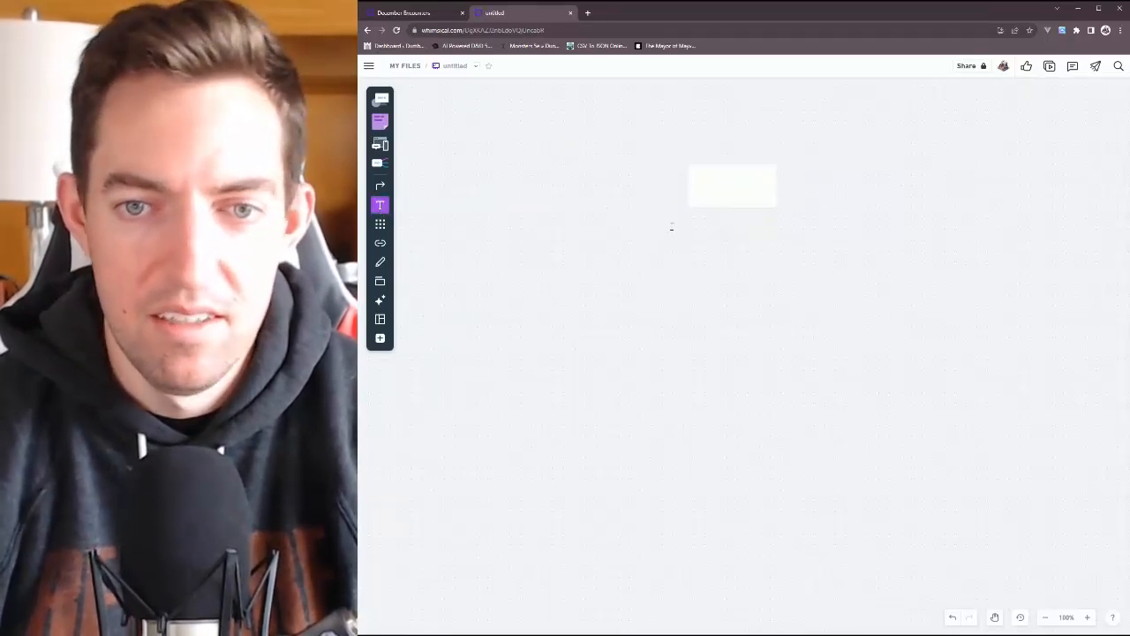
pyautogui.click(714, 257)
pyautogui.write('Deck')
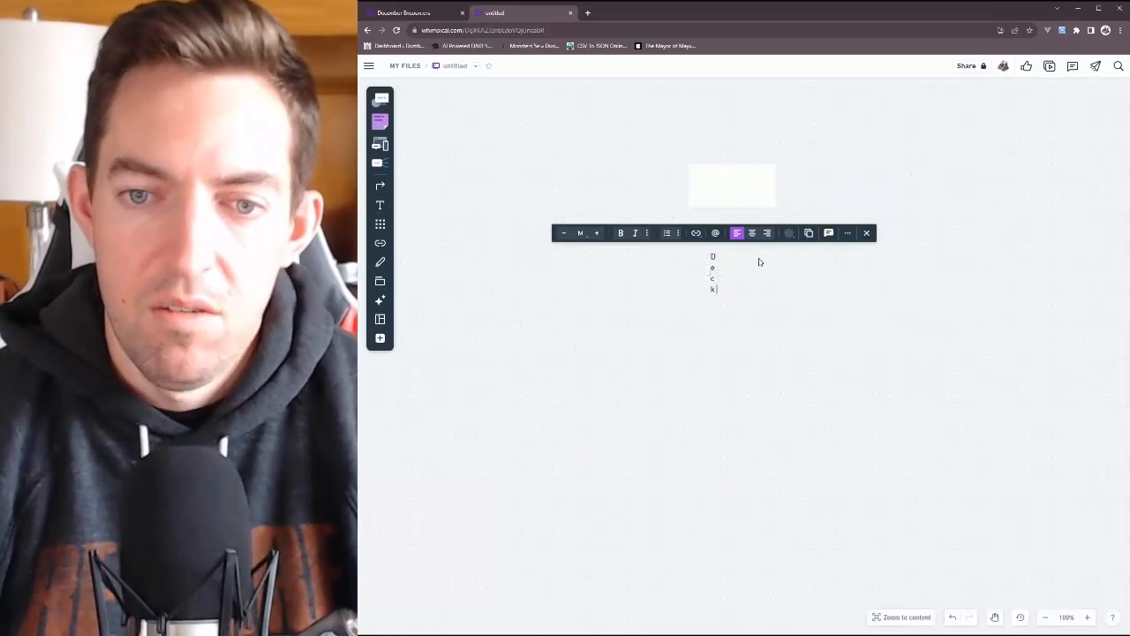
pyautogui.moveTo(716, 268); pyautogui.dragTo(862, 280)
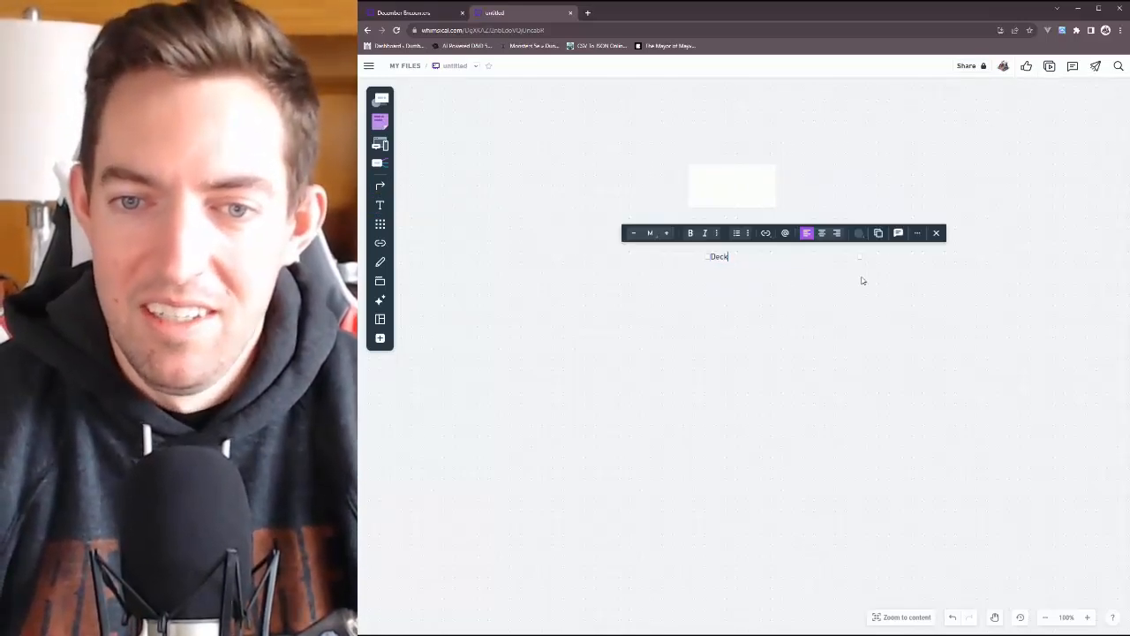
pyautogui.write('of')
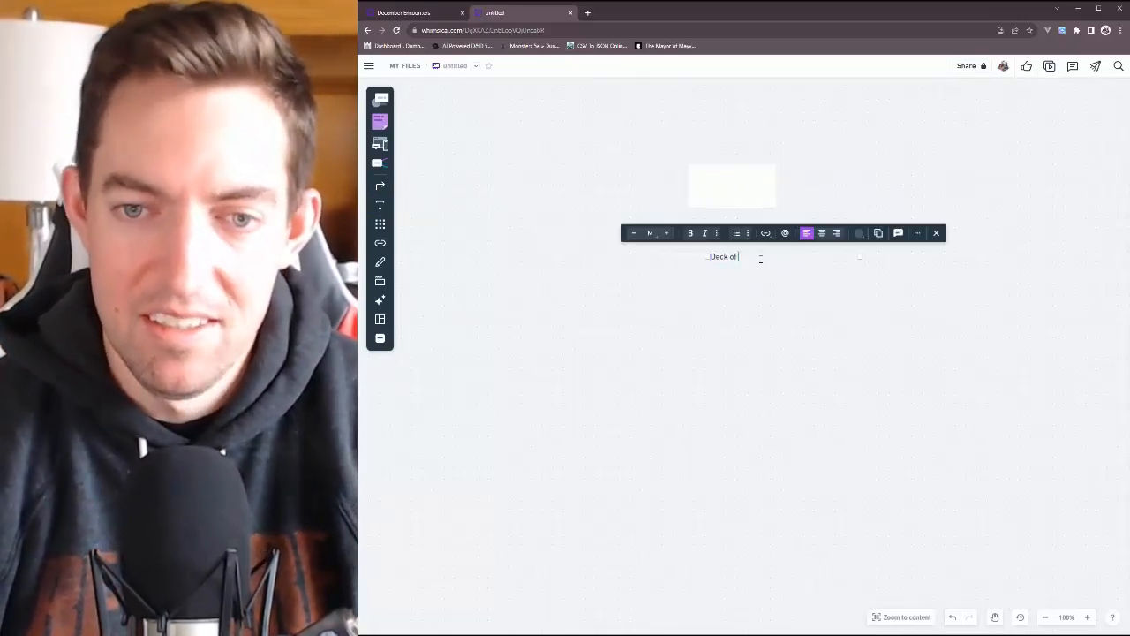
pyautogui.write(' Many Halls')
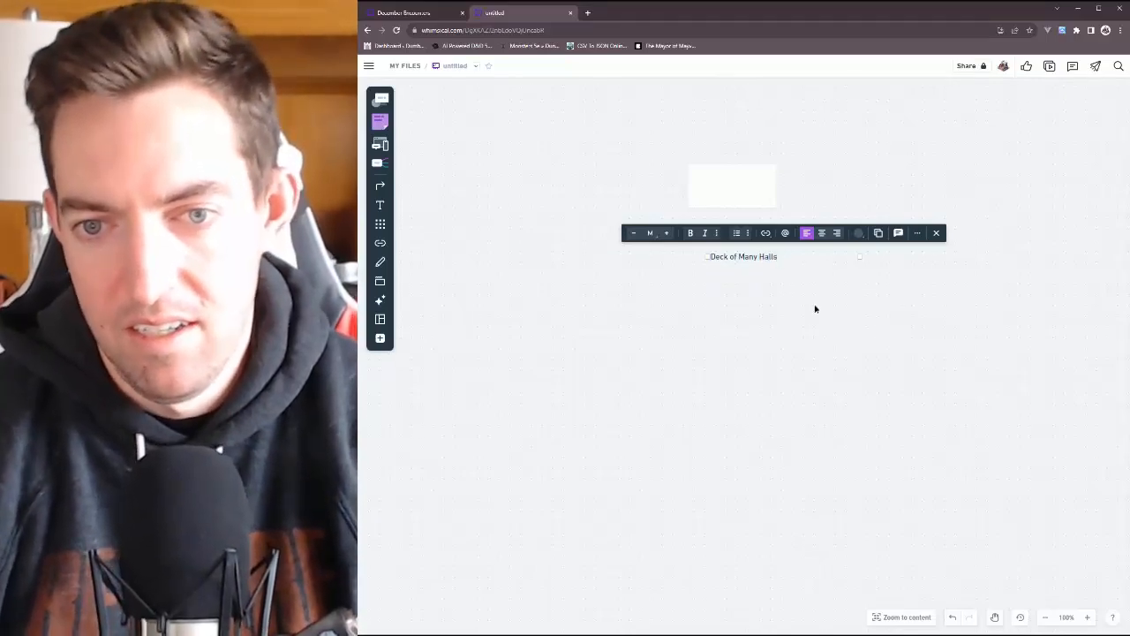
pyautogui.click(815, 309)
pyautogui.moveTo(750, 257); pyautogui.dragTo(757, 118)
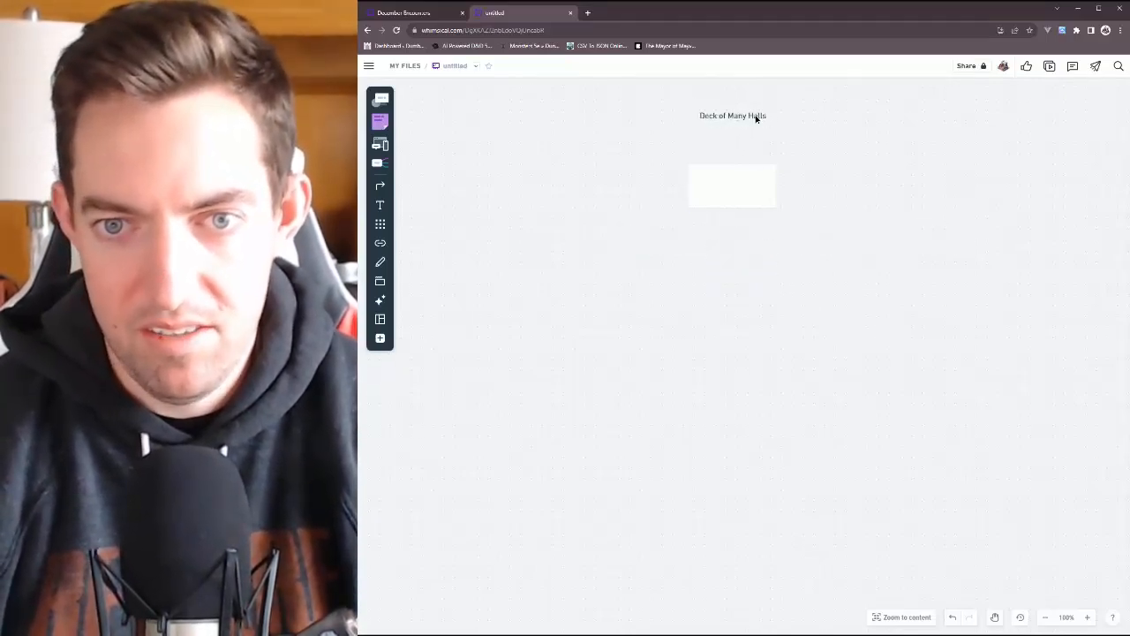
# Fill the rectangle under the heading with "Party encounters X person who needs help tracking down gifts they've misplaced"
pyautogui.doubleClick(732, 184)
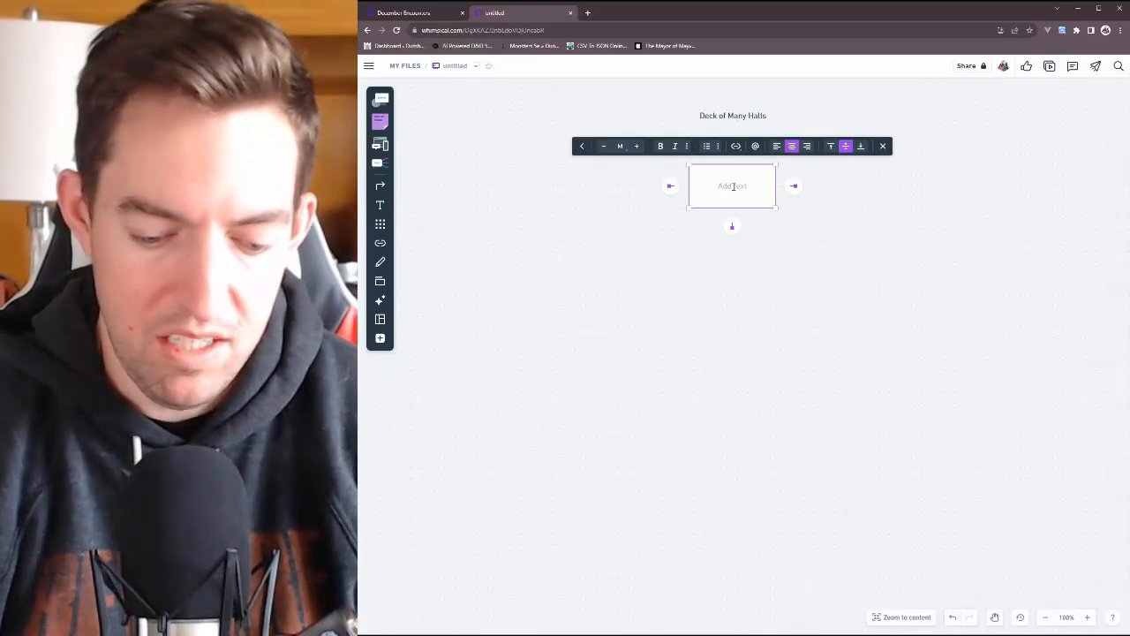
pyautogui.write('Par')
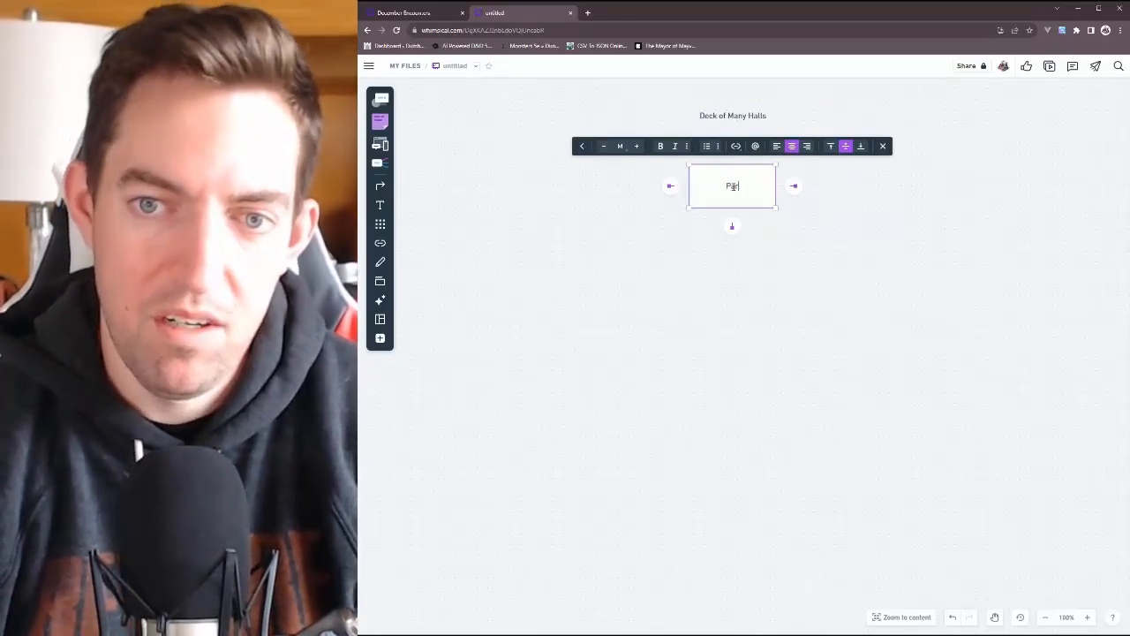
pyautogui.write('ty Encounters ')
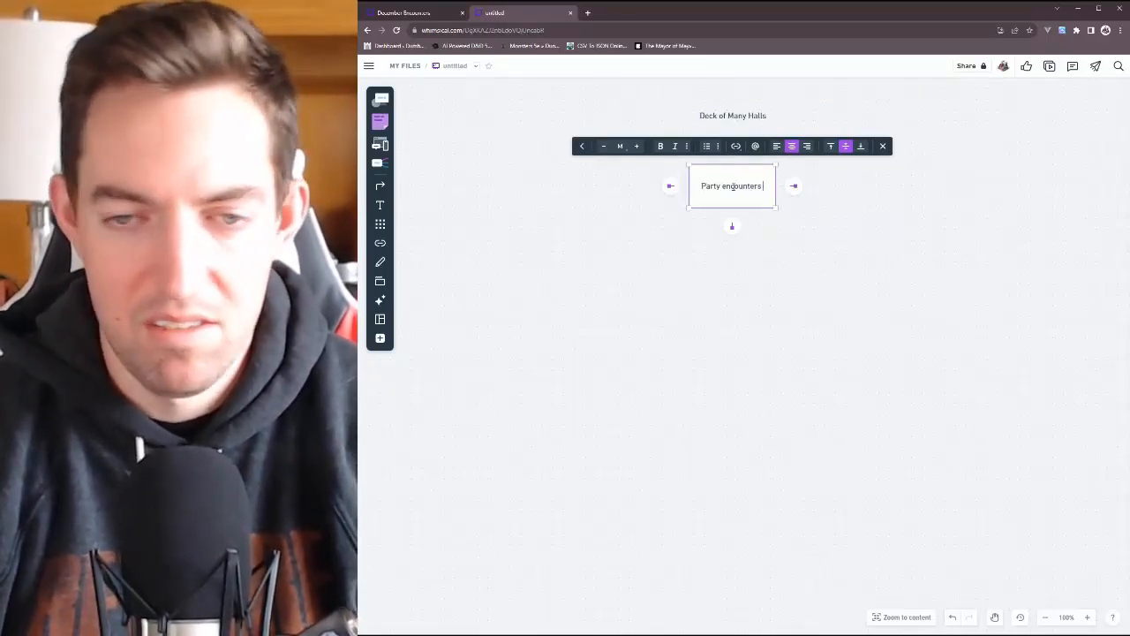
pyautogui.write('X person')
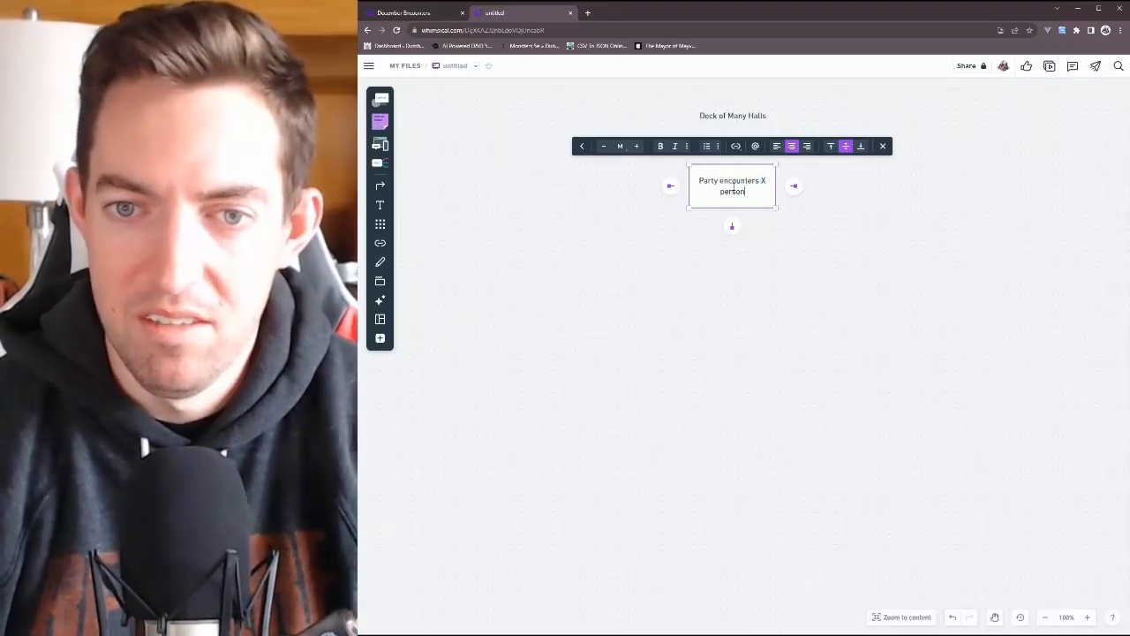
pyautogui.write(' who needs help')
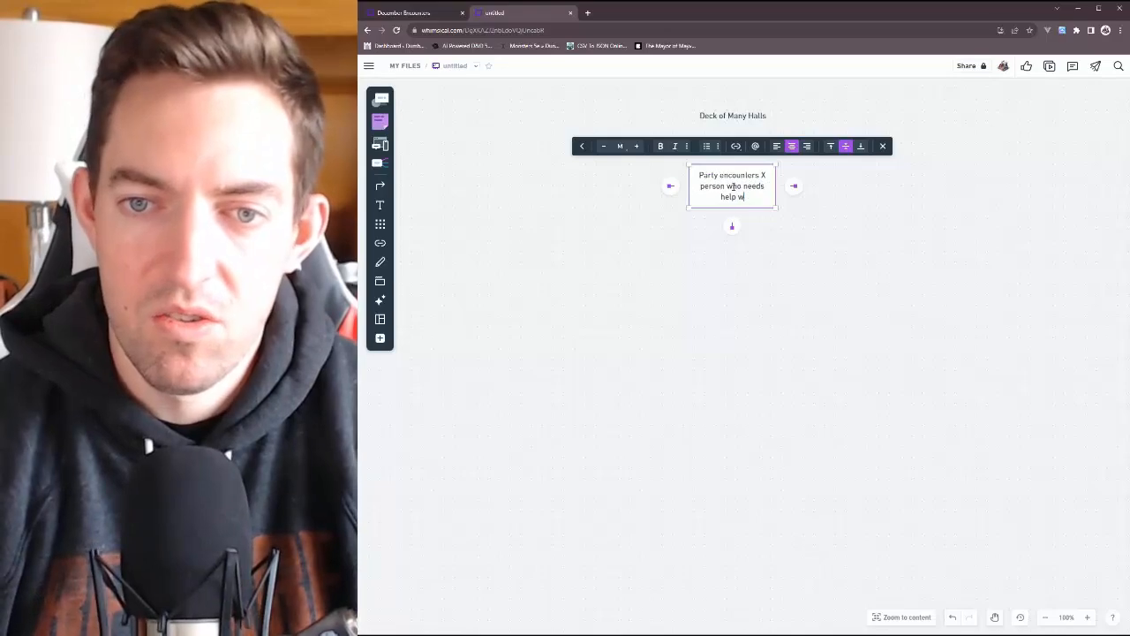
pyautogui.write(' tracking down g')
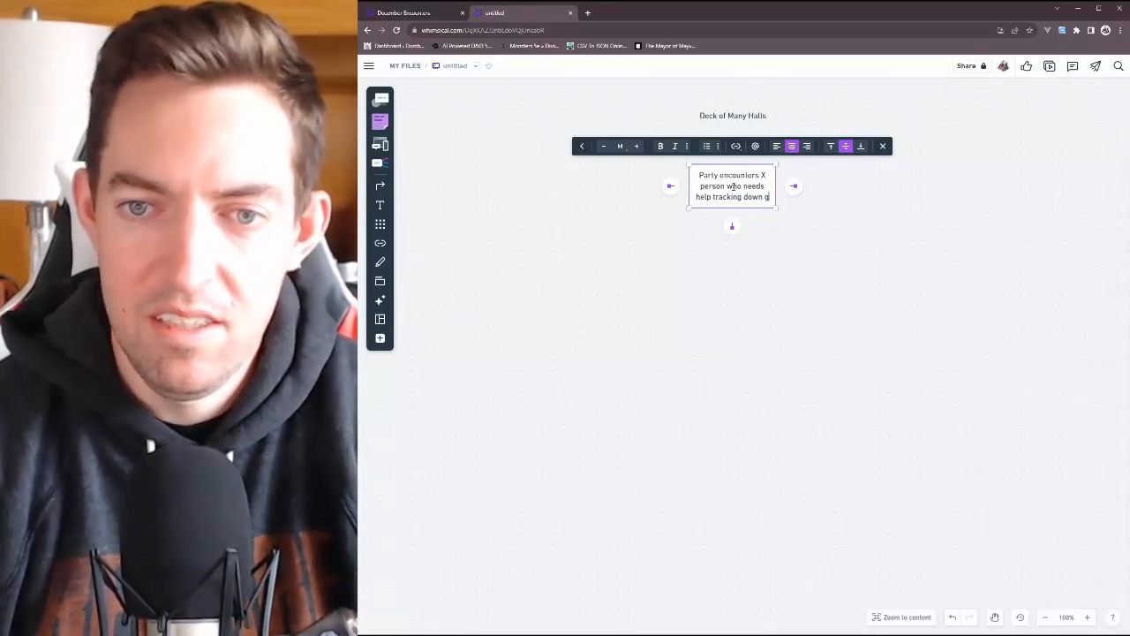
pyautogui.write("ifts they've misplaced")
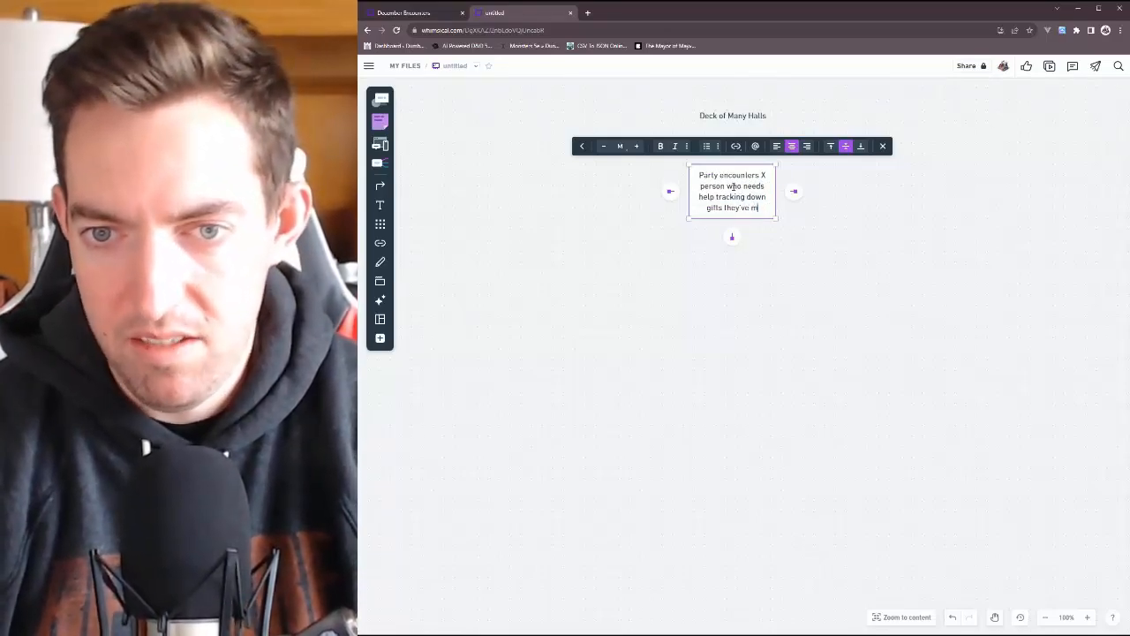
pyautogui.click(839, 297)
pyautogui.click(749, 181)
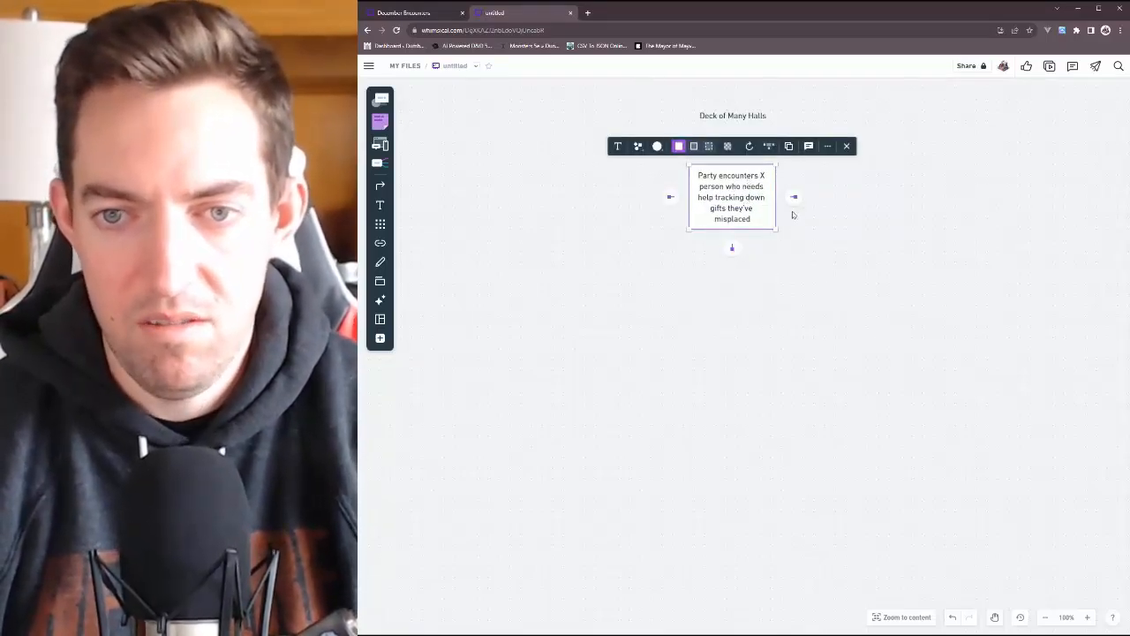
# Add a connected box "Gives them a deck of many halls" right of the party encounter box and nudge it down to straighten the connector
pyautogui.click(794, 196)
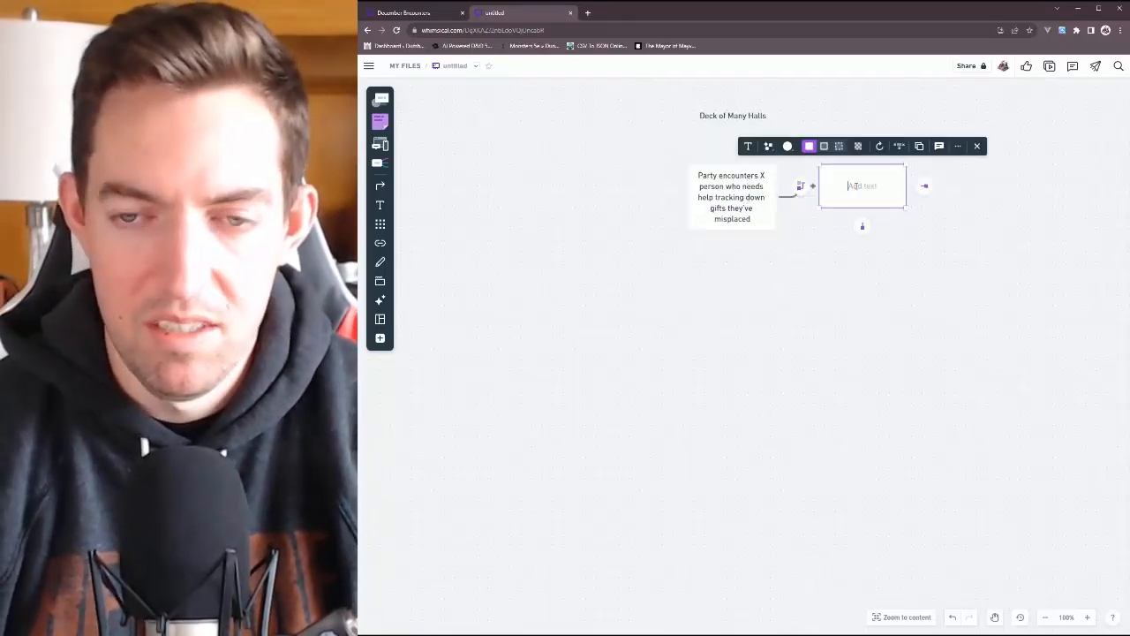
pyautogui.write('Gives them')
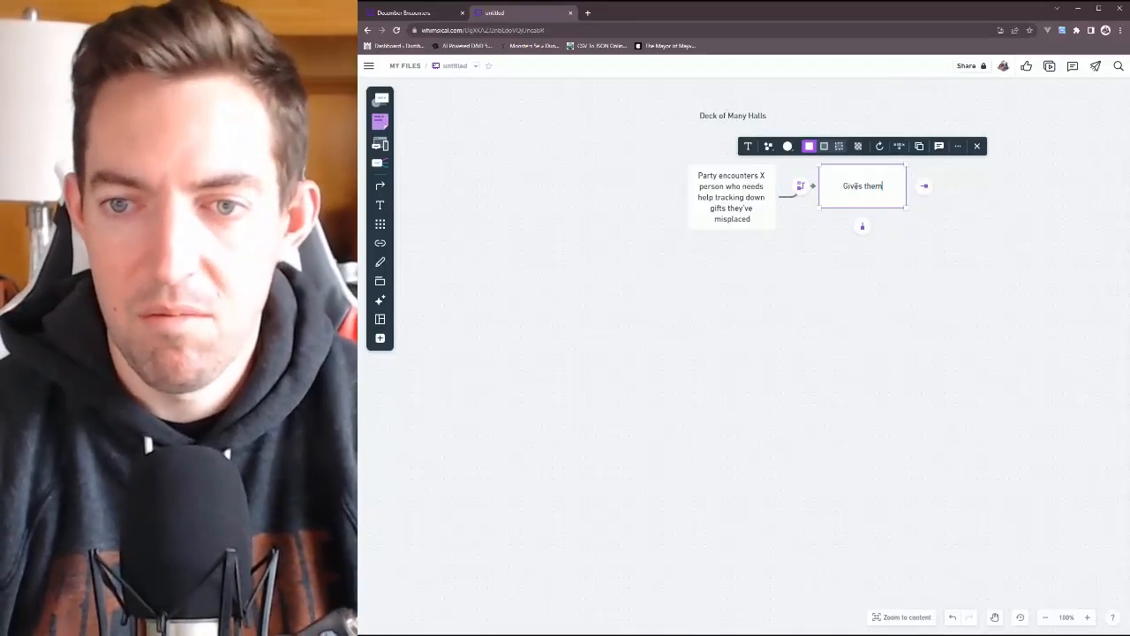
pyautogui.write(' a deck of many')
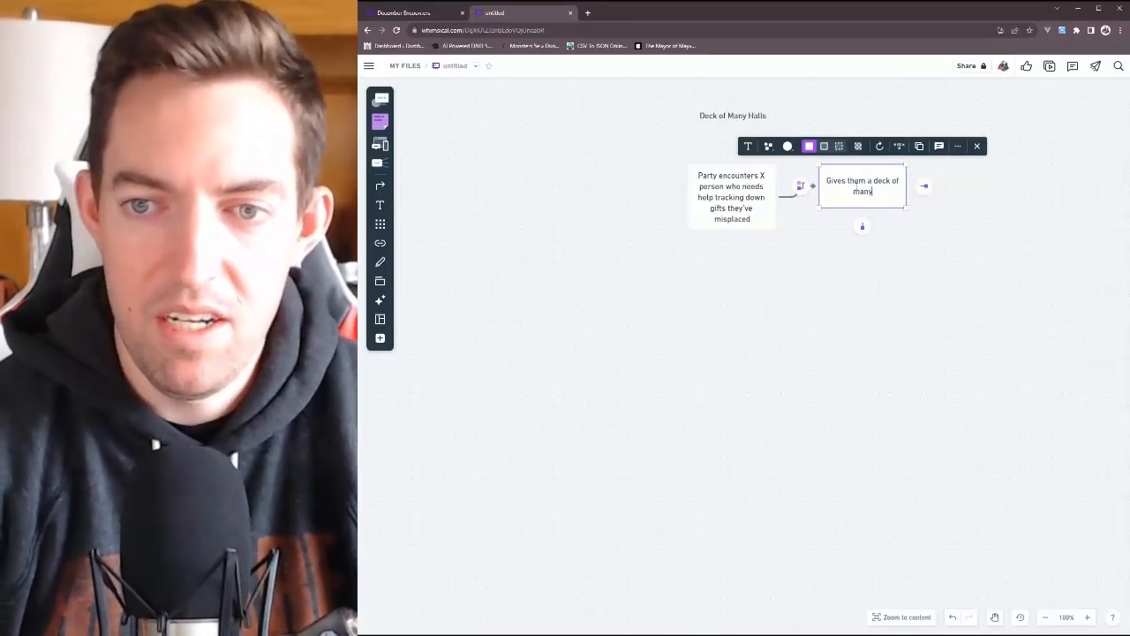
pyautogui.write(' halls')
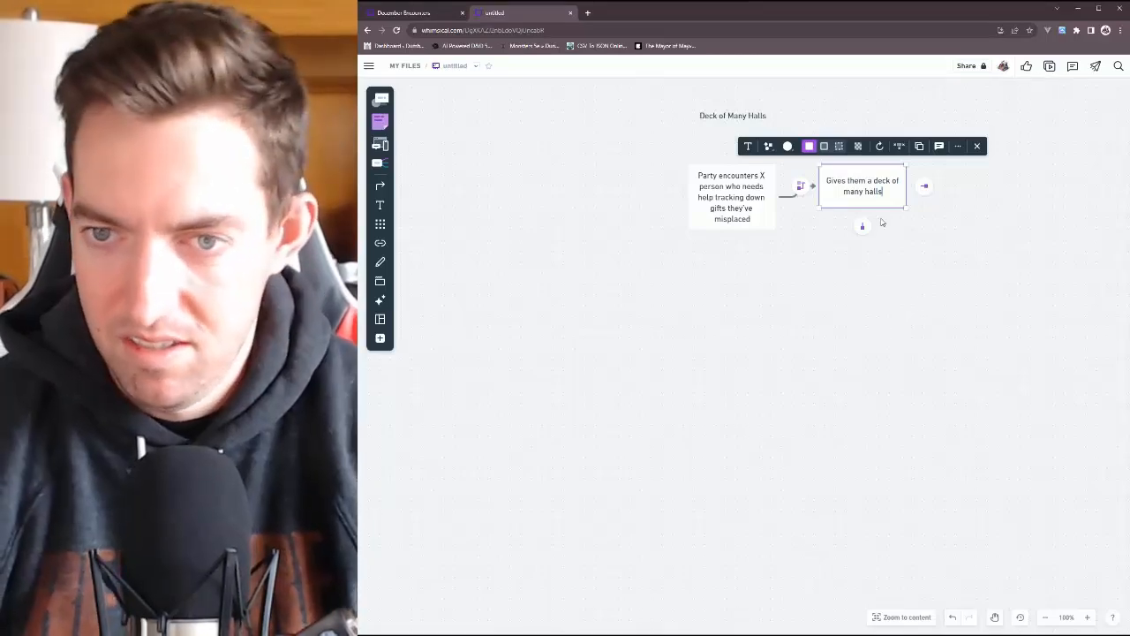
pyautogui.click(918, 297)
pyautogui.click(873, 189)
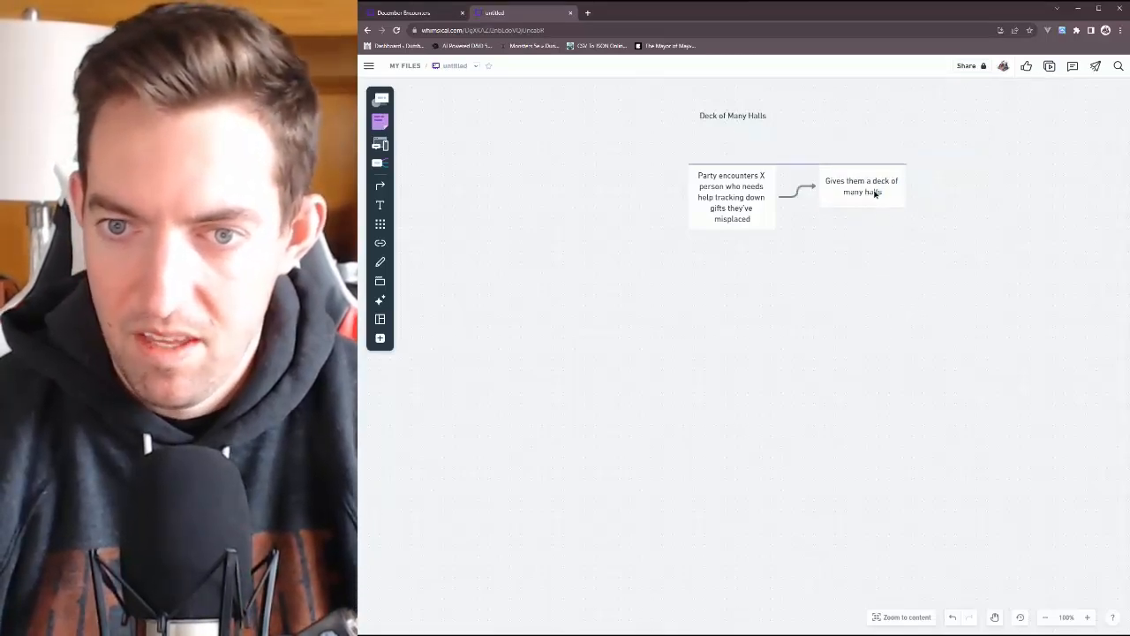
pyautogui.moveTo(873, 189); pyautogui.dragTo(878, 201)
pyautogui.click(934, 301)
# Add and align a connected box after the deck box, reading ""I left them in one of these, but I'm terrified because some are more dangerous""
pyautogui.click(883, 202)
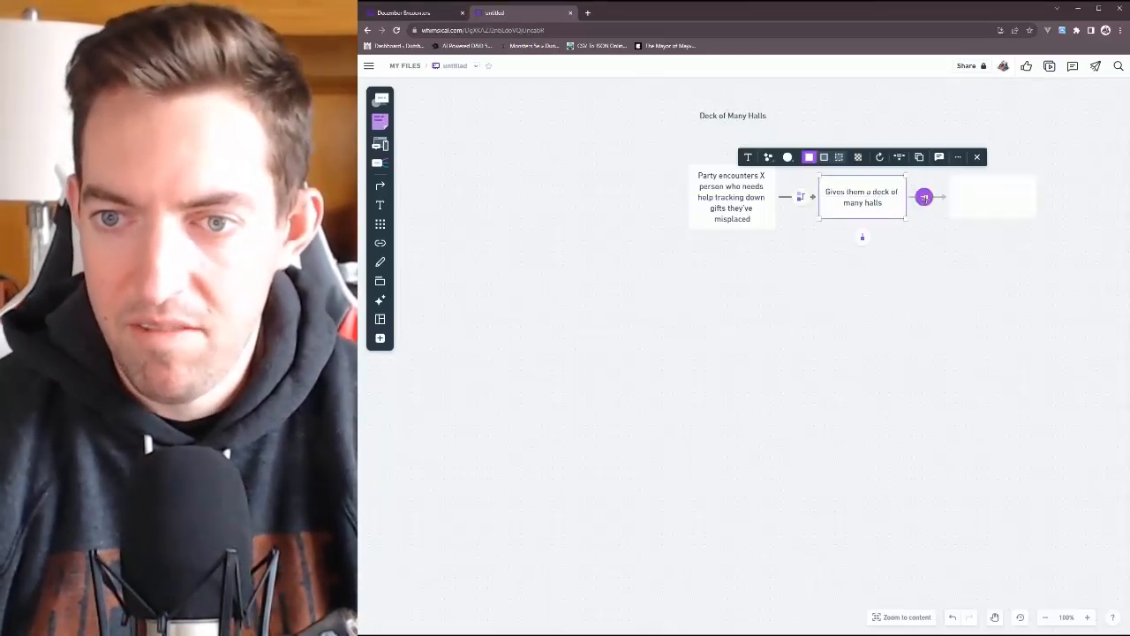
pyautogui.click(925, 196)
pyautogui.write('T')
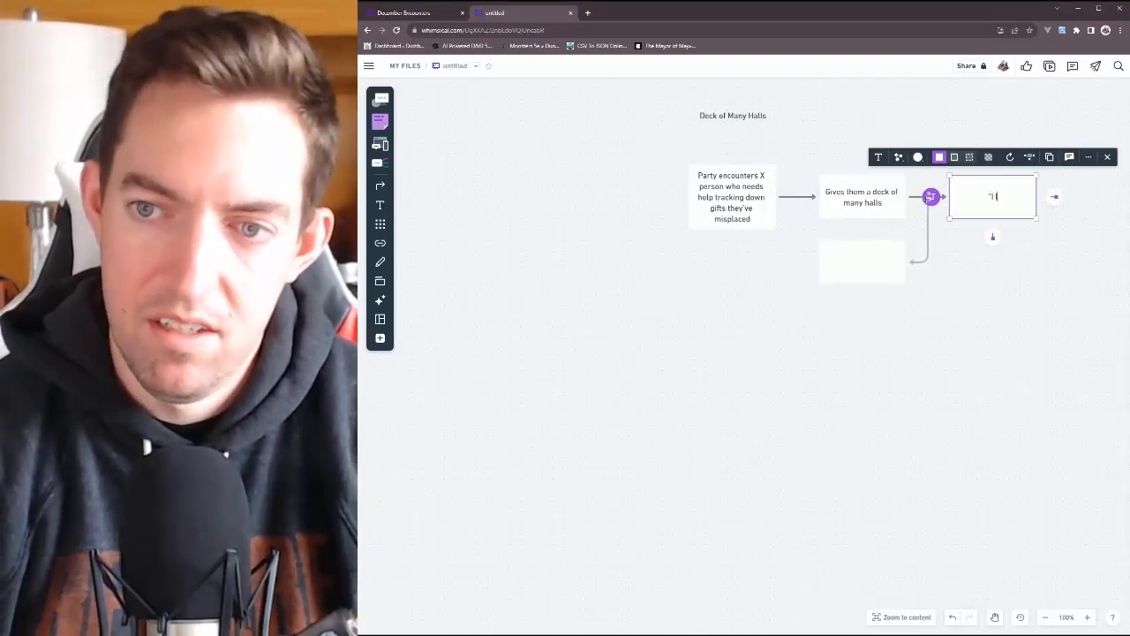
pyautogui.write(' left them in')
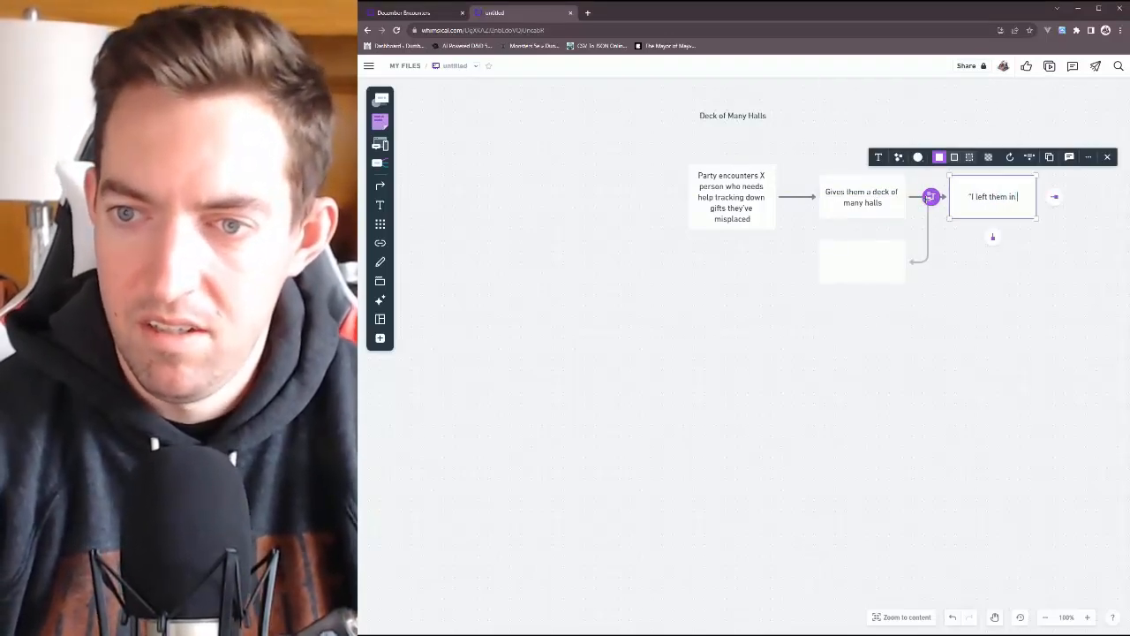
pyautogui.write(' one of these, ')
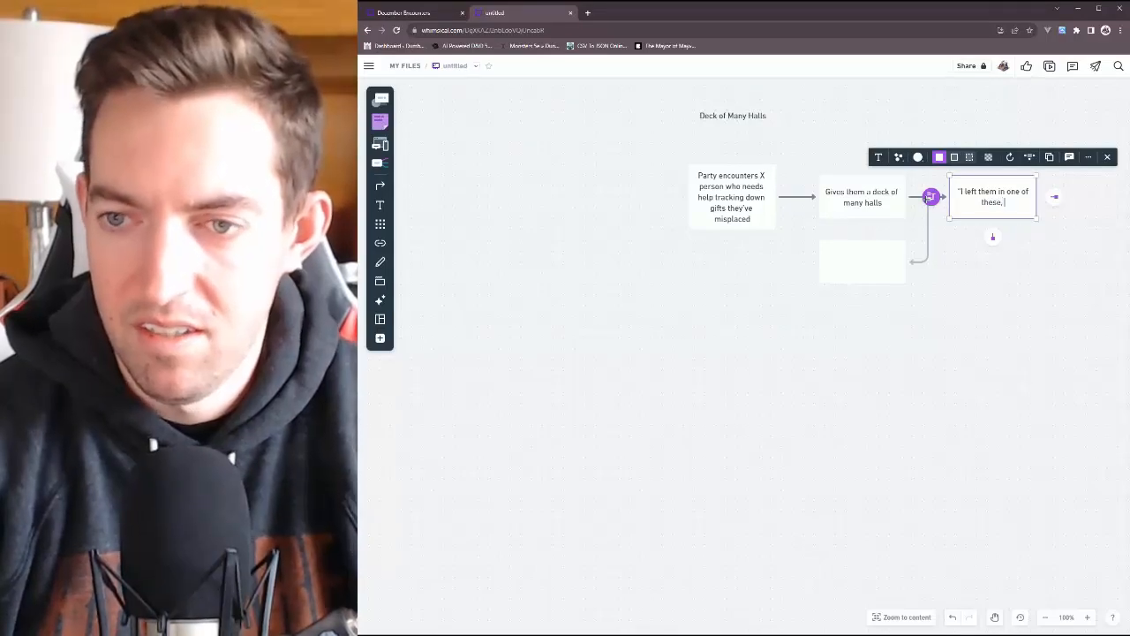
pyautogui.write("but I'm terrified because some are more dangerous")
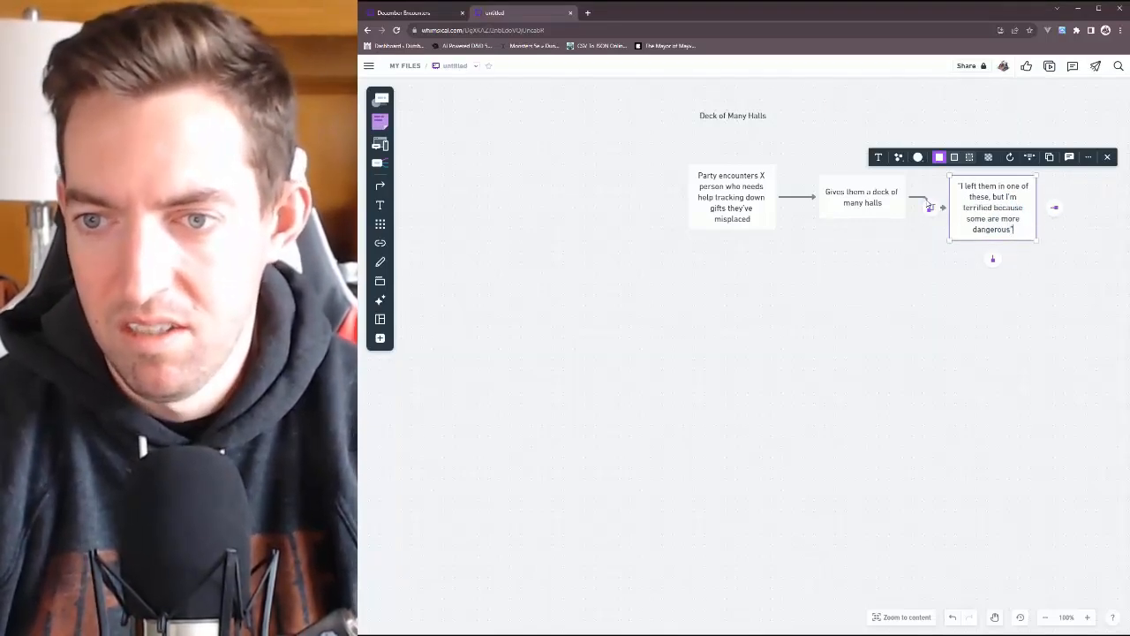
pyautogui.write('"')
pyautogui.click(981, 329)
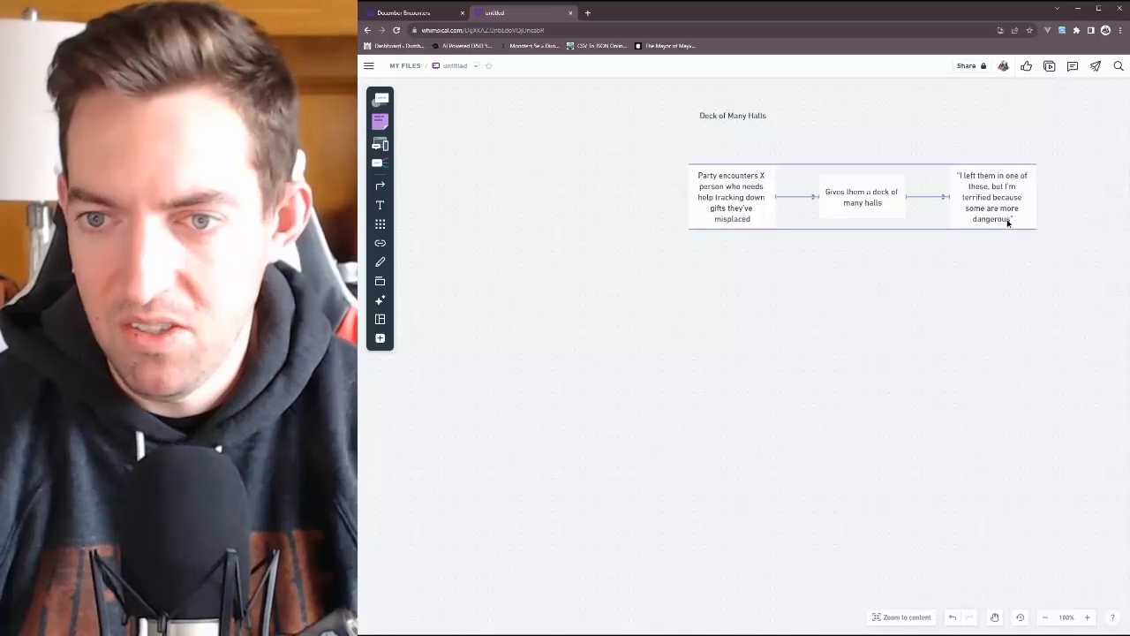
pyautogui.moveTo(1008, 222); pyautogui.dragTo(1010, 222)
pyautogui.click(1019, 289)
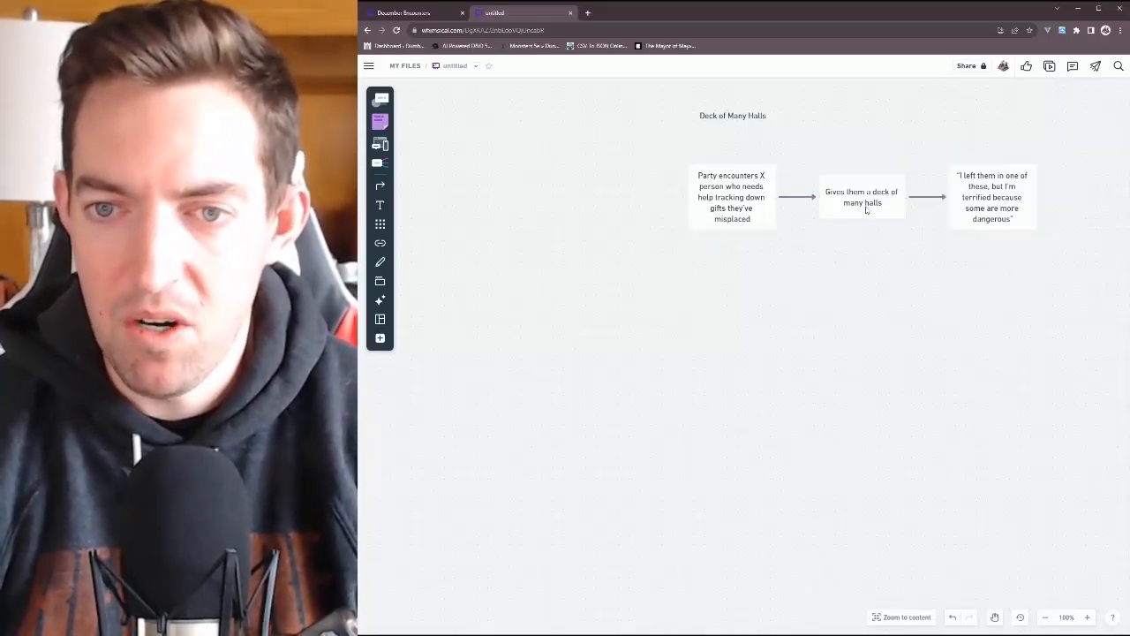
# Add a connected box below the party encounter box reading "Hall of a Goblin King, has all the presents, thinks they're for him, and is overjoyed"
pyautogui.click(722, 210)
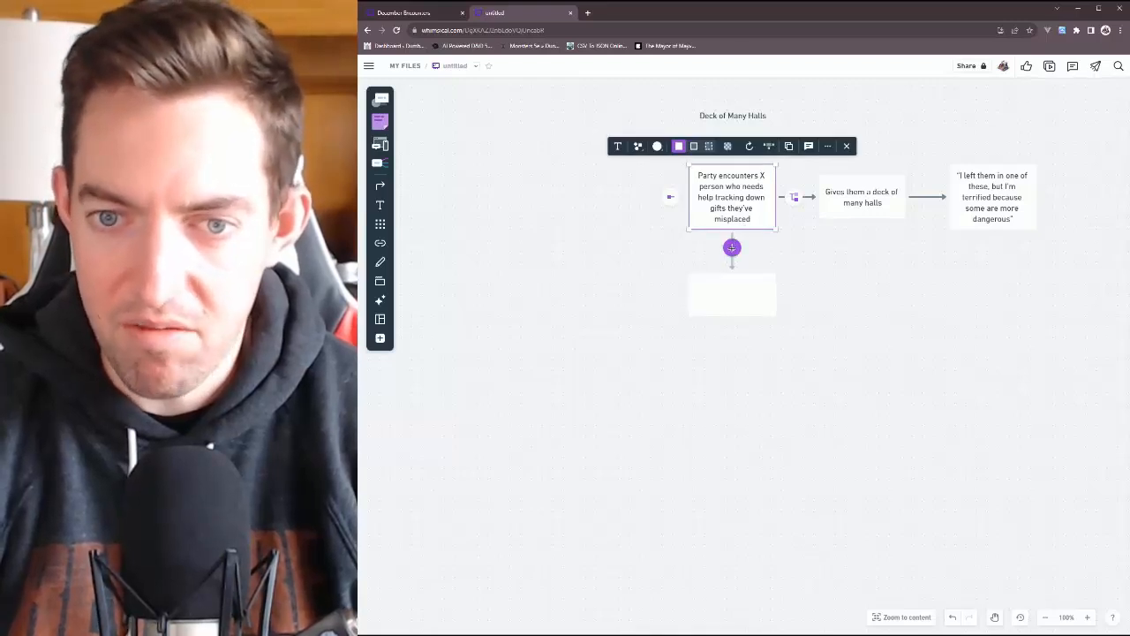
pyautogui.click(731, 248)
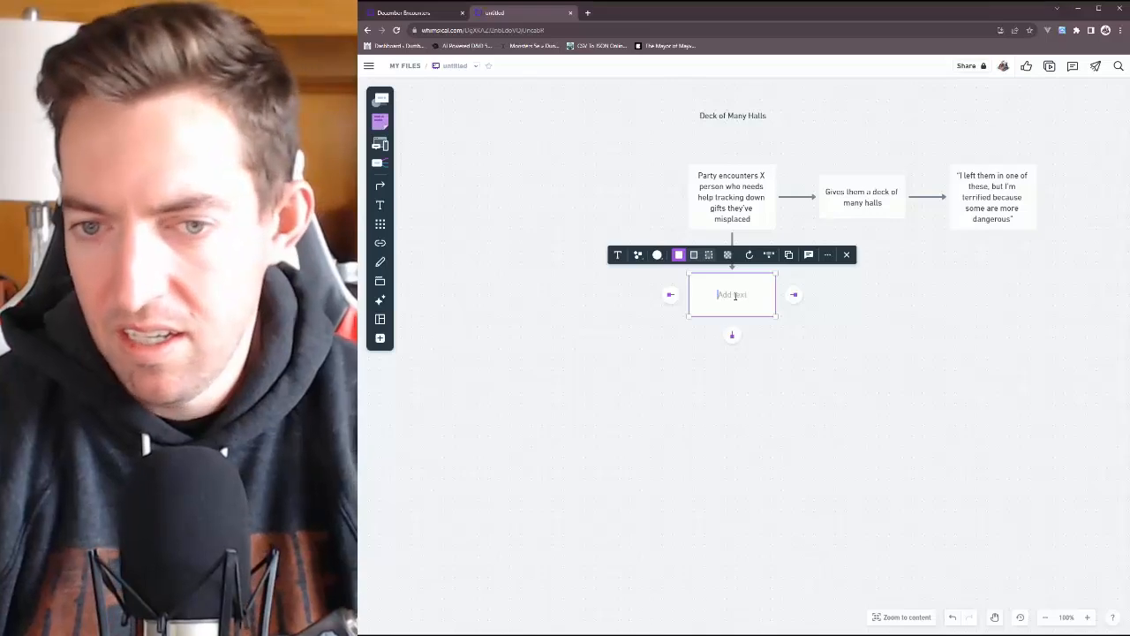
pyautogui.write('Ha')
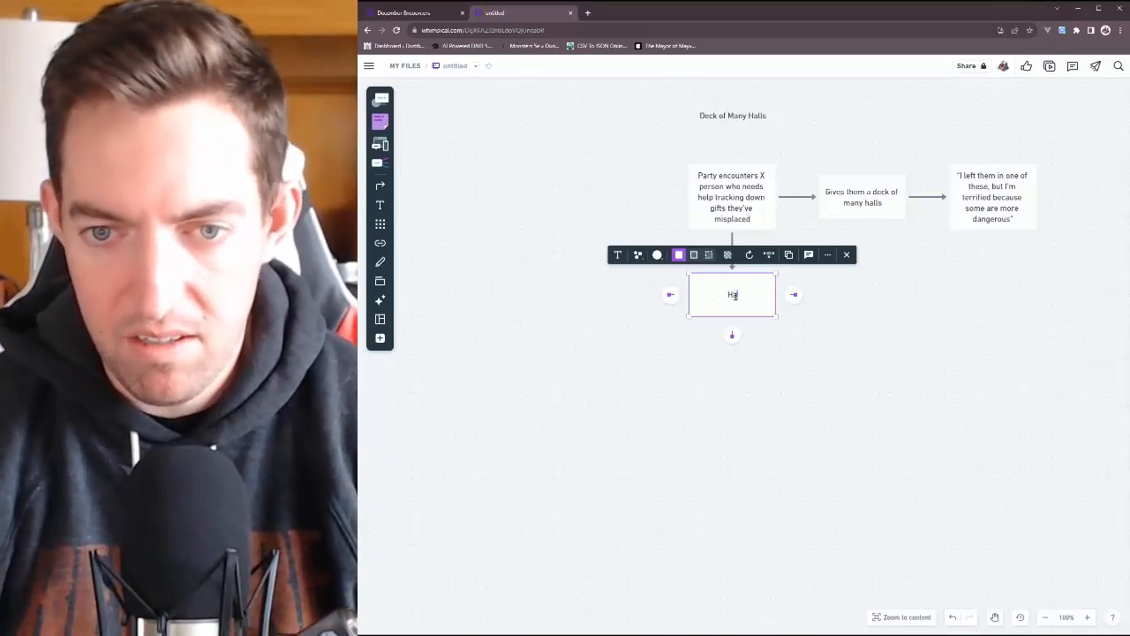
pyautogui.write('ll of a Gobl')
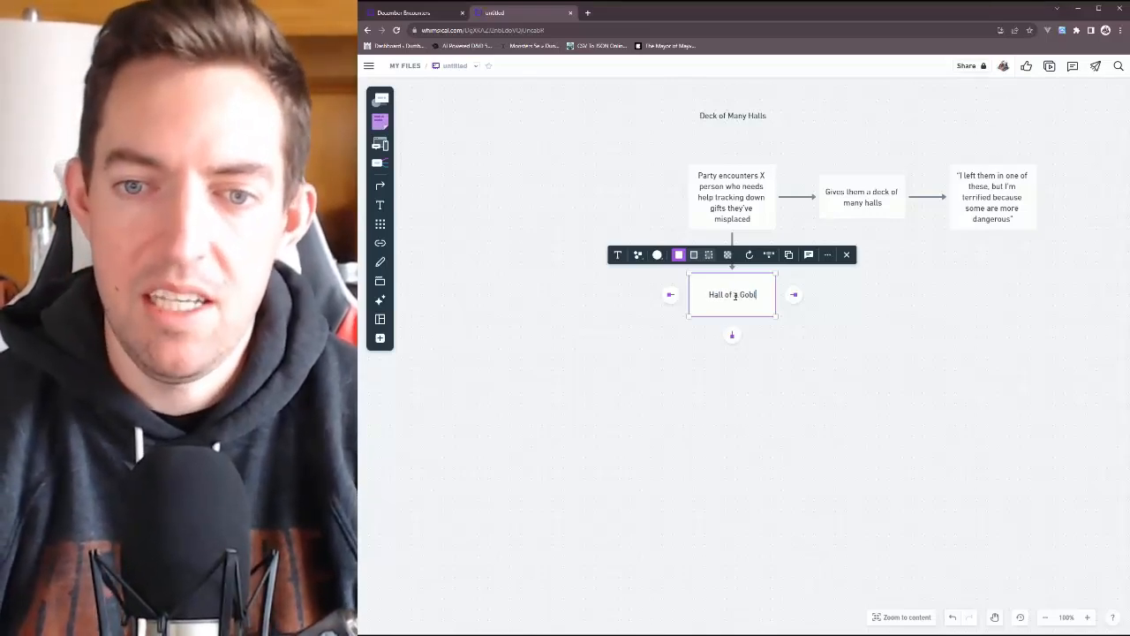
pyautogui.write('in King')
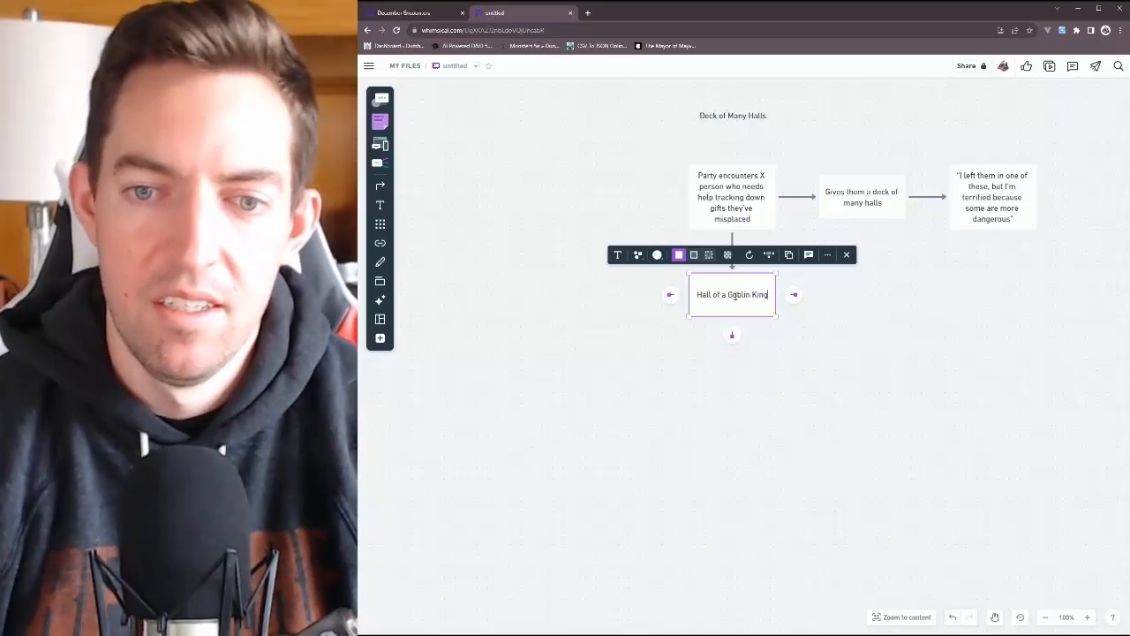
pyautogui.write(', has all the pre')
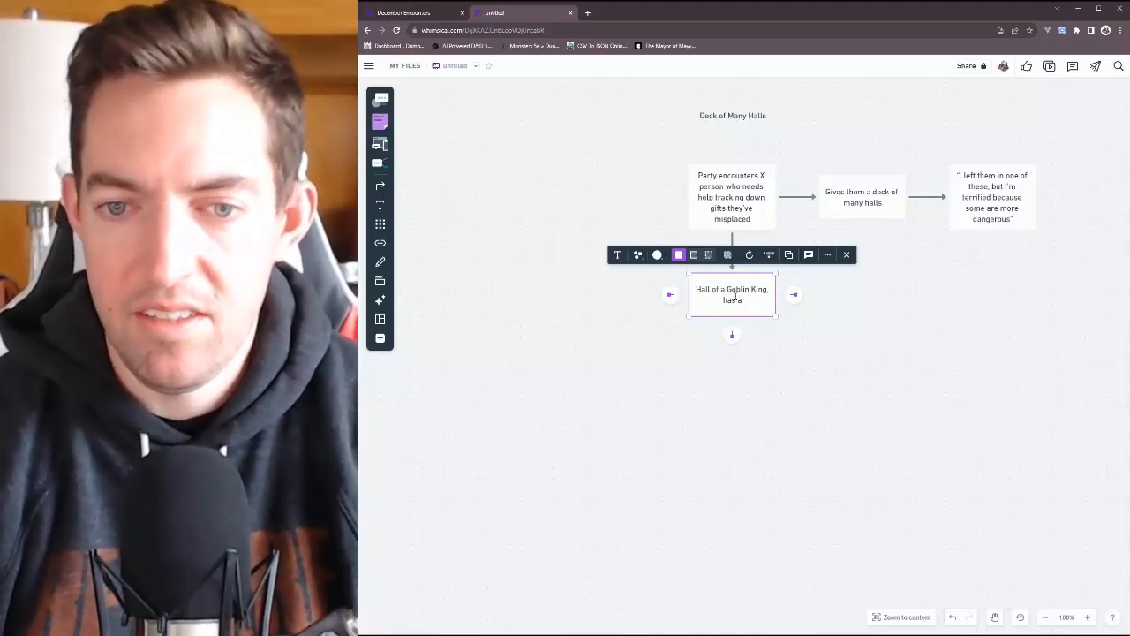
pyautogui.write('s, ')
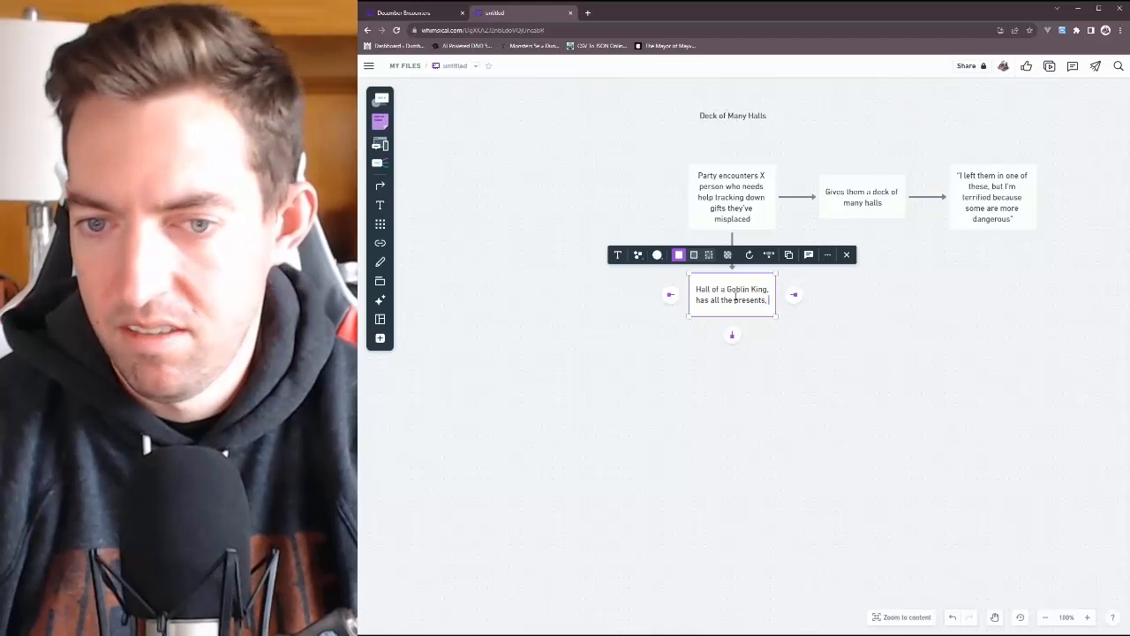
pyautogui.write('thinks th')
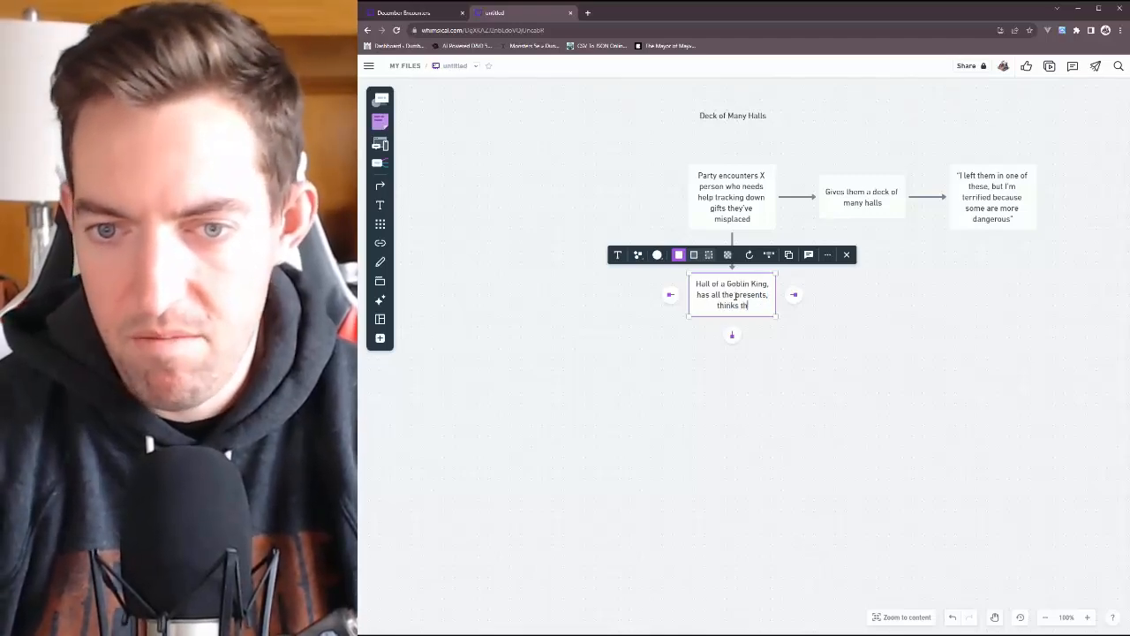
pyautogui.write("ey're for him")
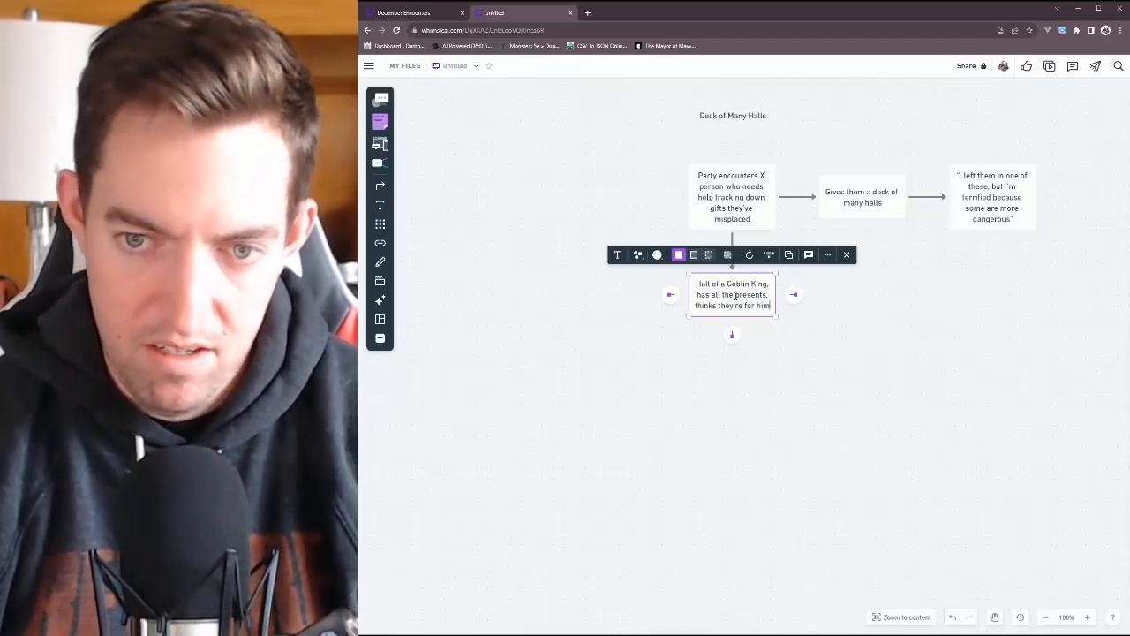
pyautogui.write(', and is overjoyed')
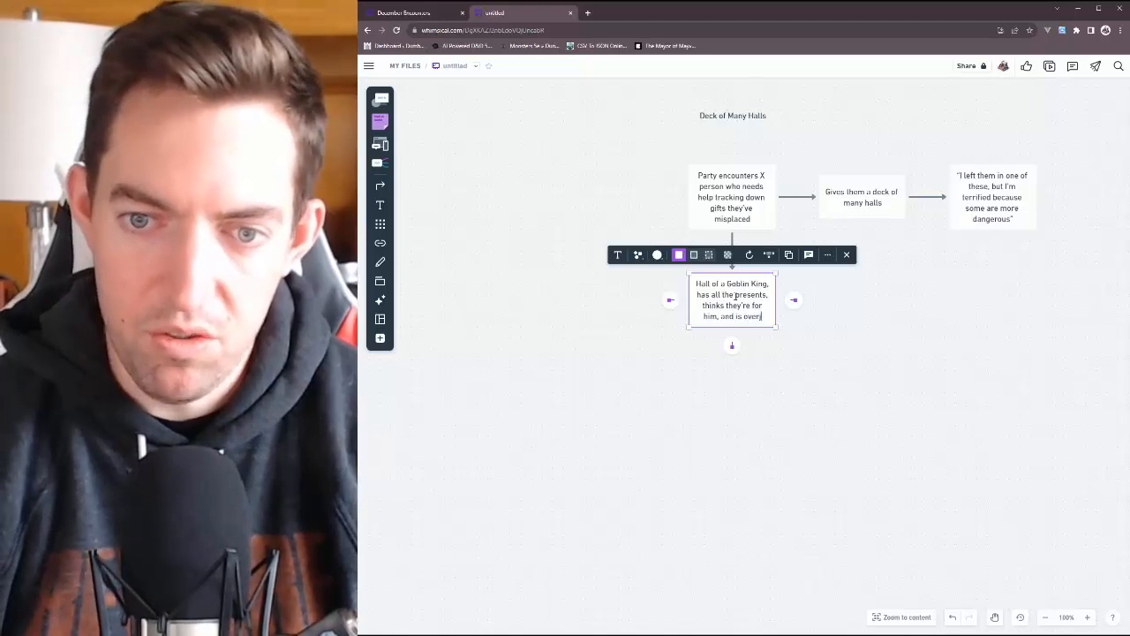
pyautogui.click(900, 336)
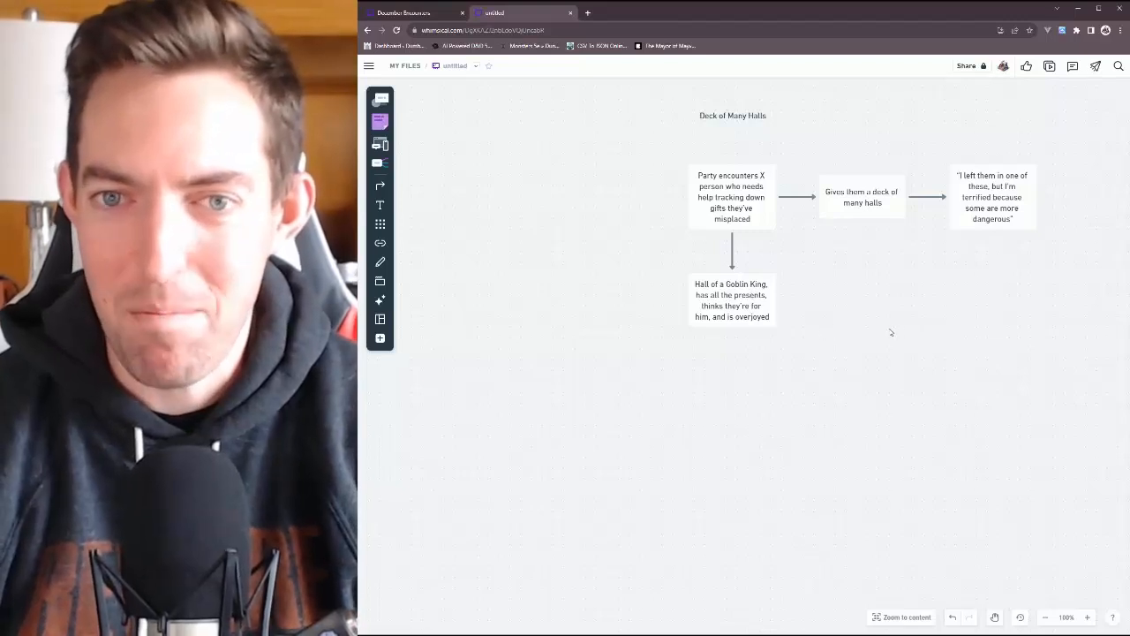
# Rename the untitled board as "Deck of Many Halls"
pyautogui.click(456, 65)
pyautogui.write('Deck of M')
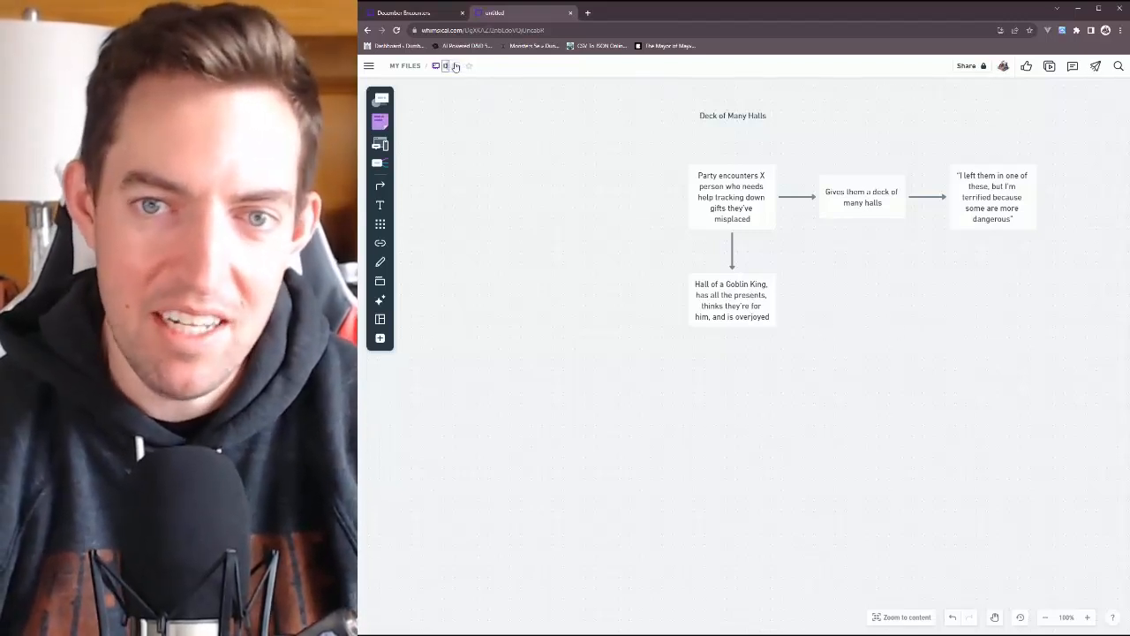
pyautogui.write('any Halls')
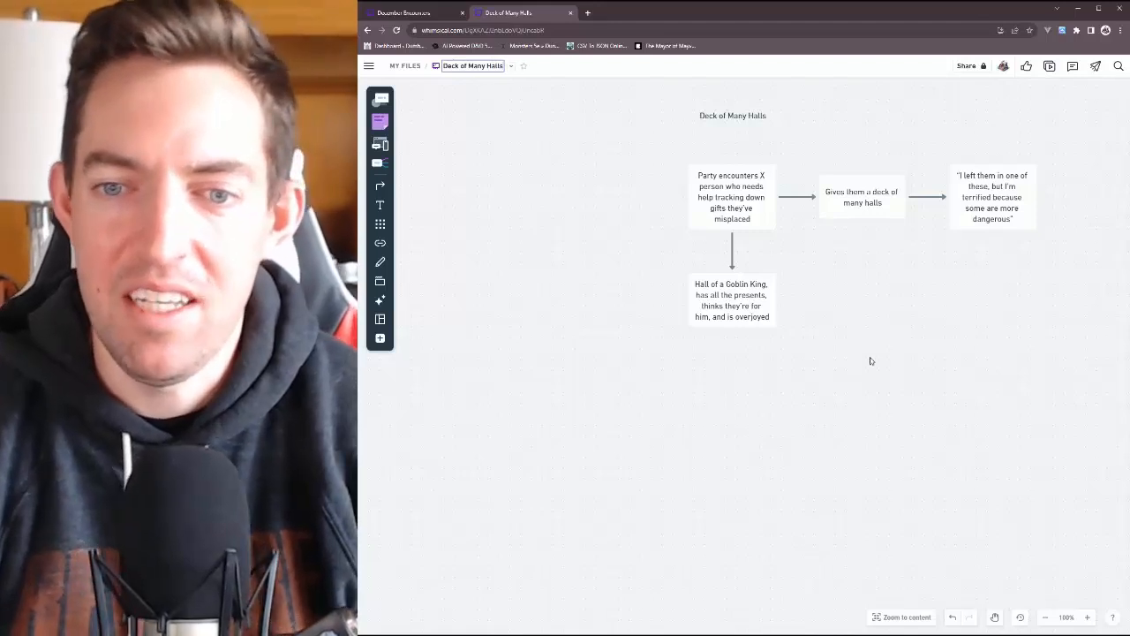
pyautogui.press('Return')
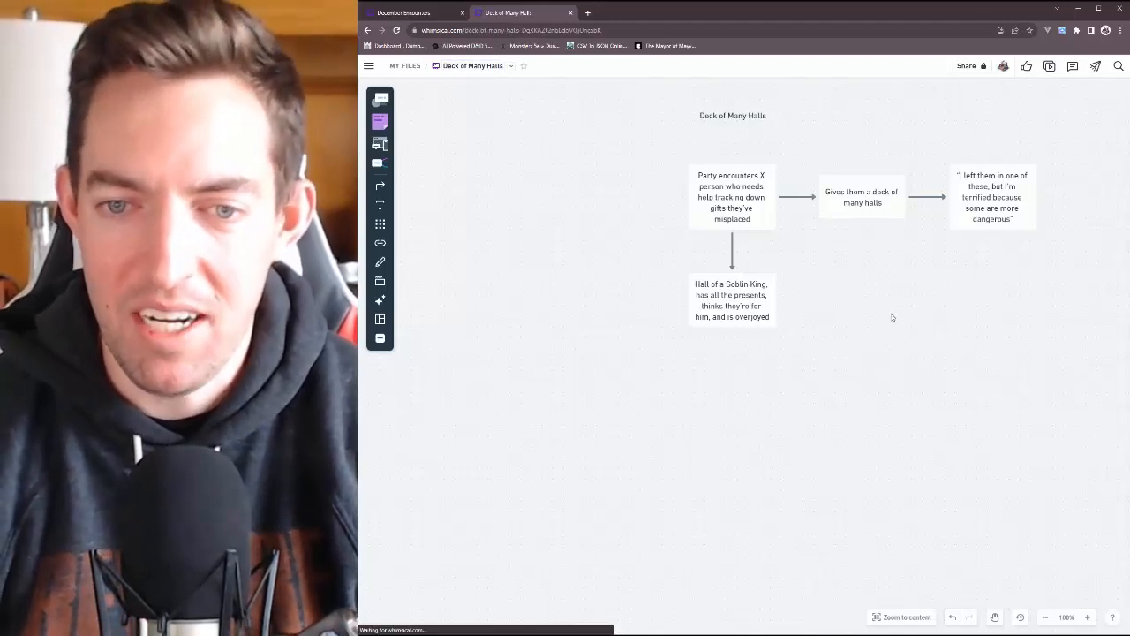
# Move the Goblin King box straight down to leave a large gap below the party encounter box
pyautogui.click(749, 303)
pyautogui.moveTo(748, 303); pyautogui.dragTo(749, 455)
pyautogui.click(1047, 450)
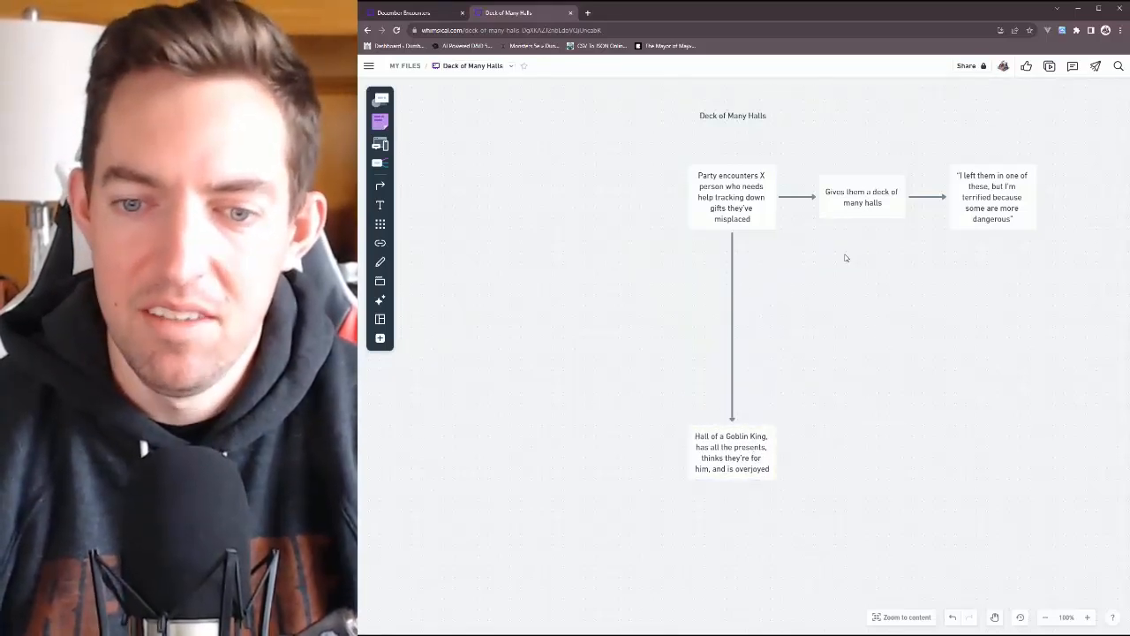
# Add an empty connected box on each side of the Goblin King box
pyautogui.scroll(-1, 821, 267)
pyautogui.click(745, 398)
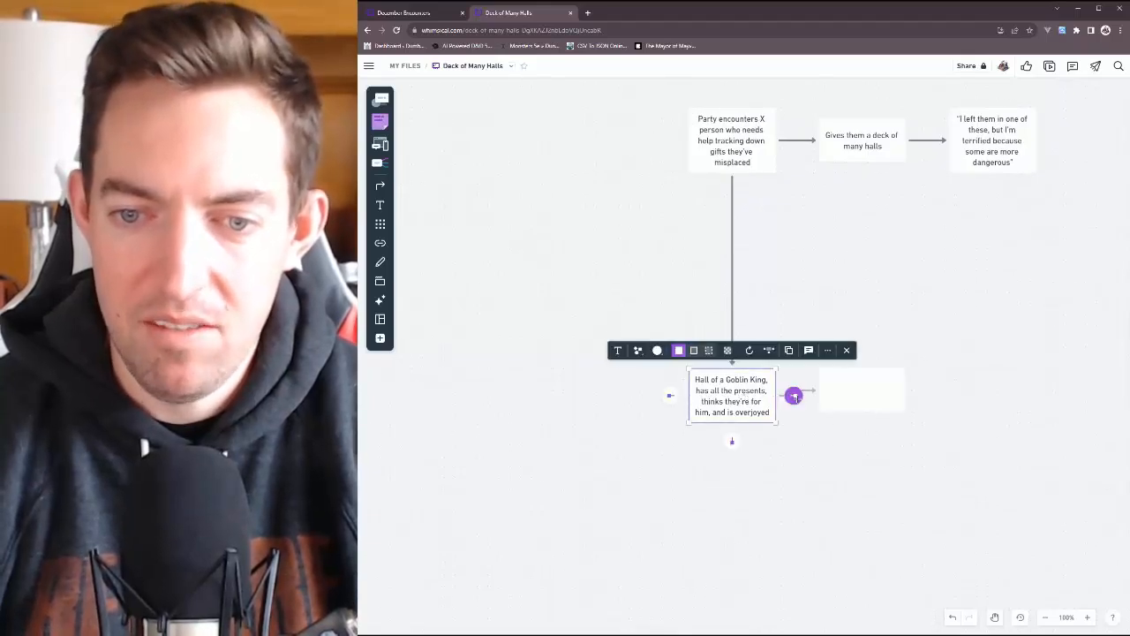
pyautogui.click(793, 396)
pyautogui.click(737, 403)
pyautogui.click(671, 396)
# Label the right branch box "Take the gifts back" and the left one "Leave the gifts", and centre both vertically on the Goblin King box
pyautogui.click(854, 388)
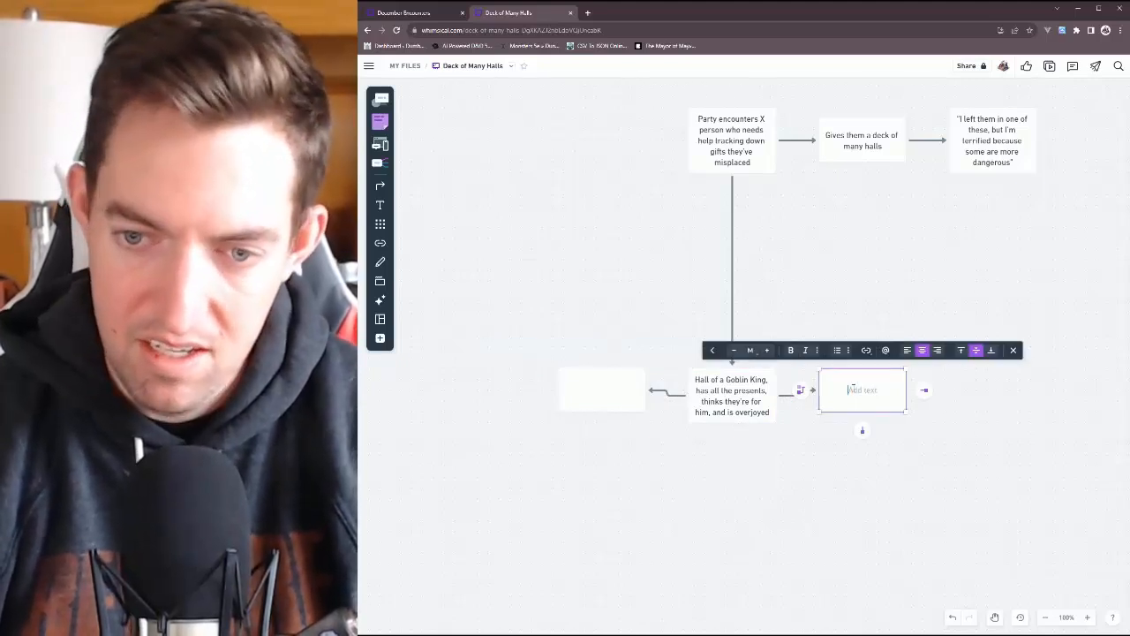
pyautogui.write('Take the gi')
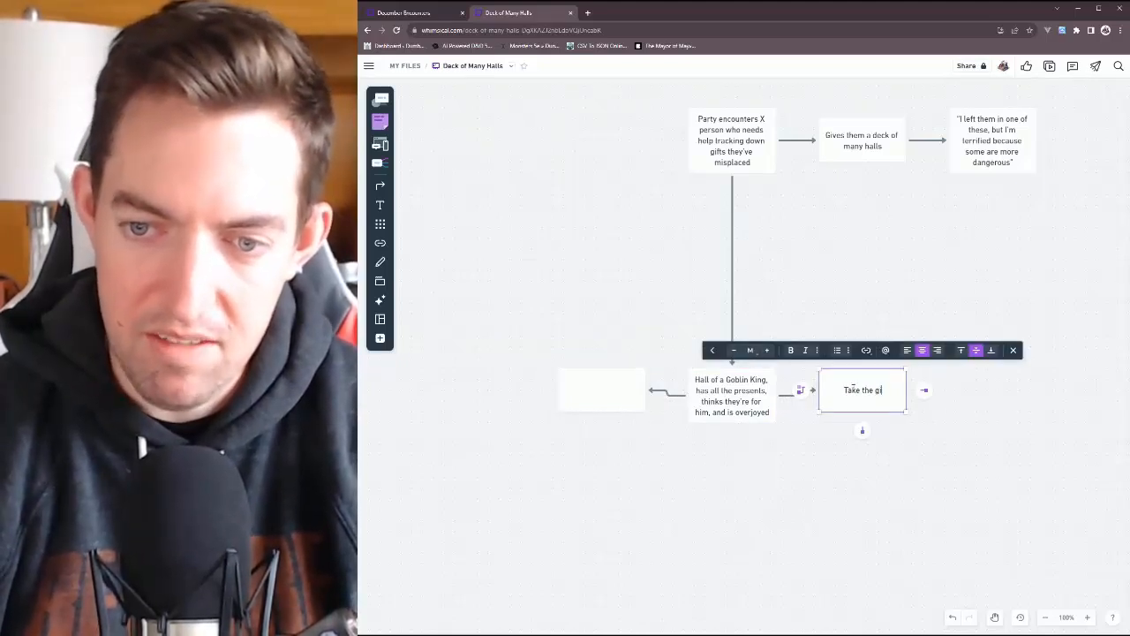
pyautogui.write('fts back')
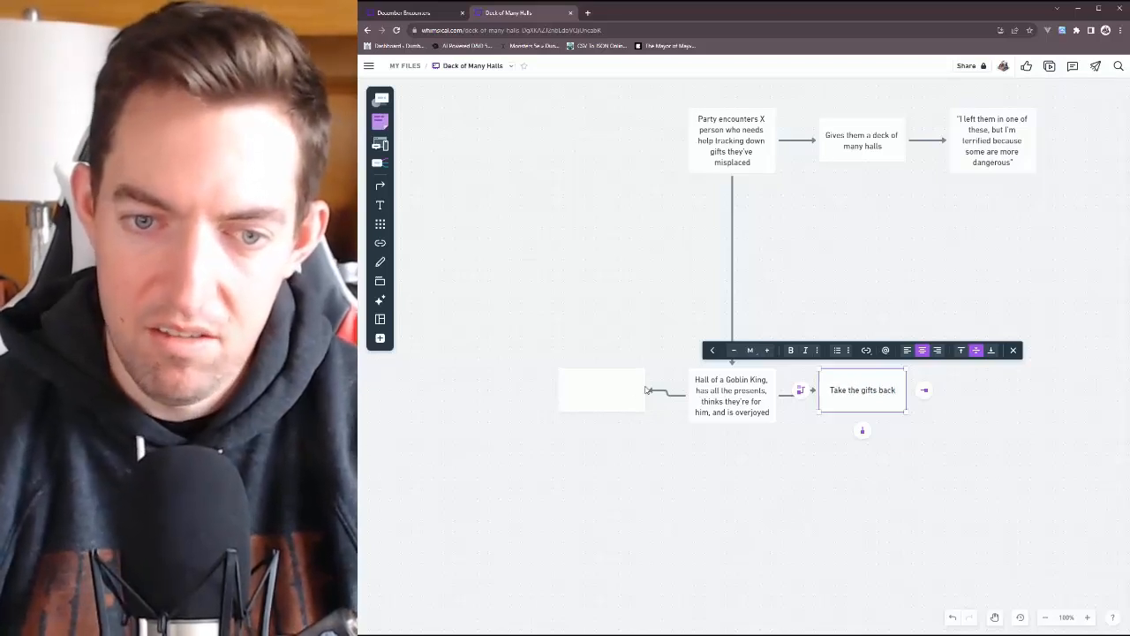
pyautogui.click(604, 400)
pyautogui.write('Le')
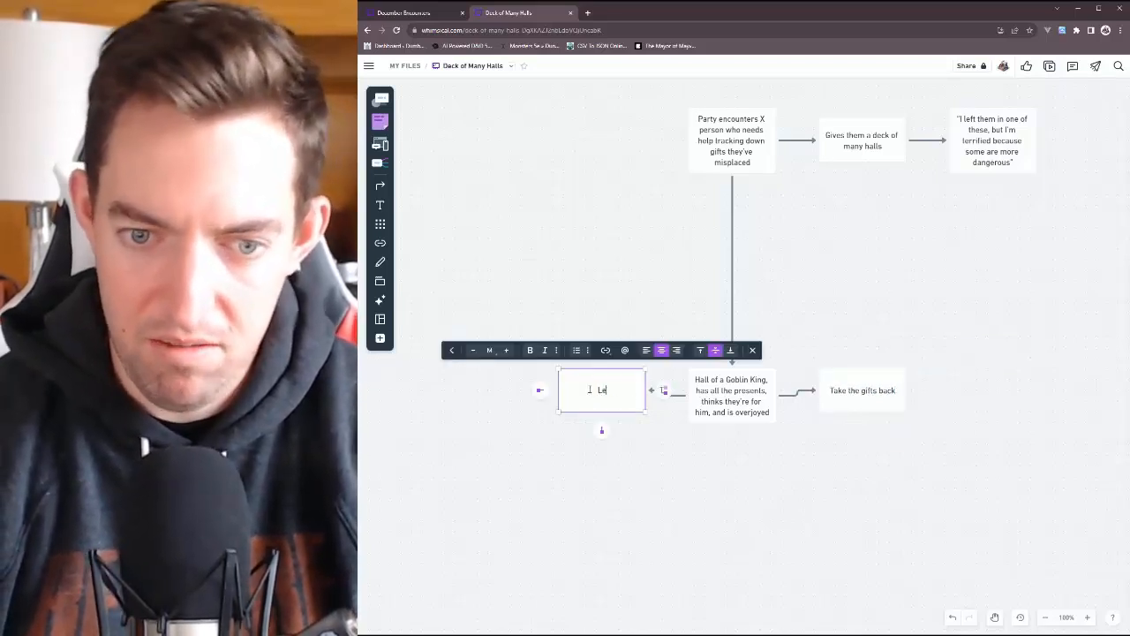
pyautogui.write('ave the gifts')
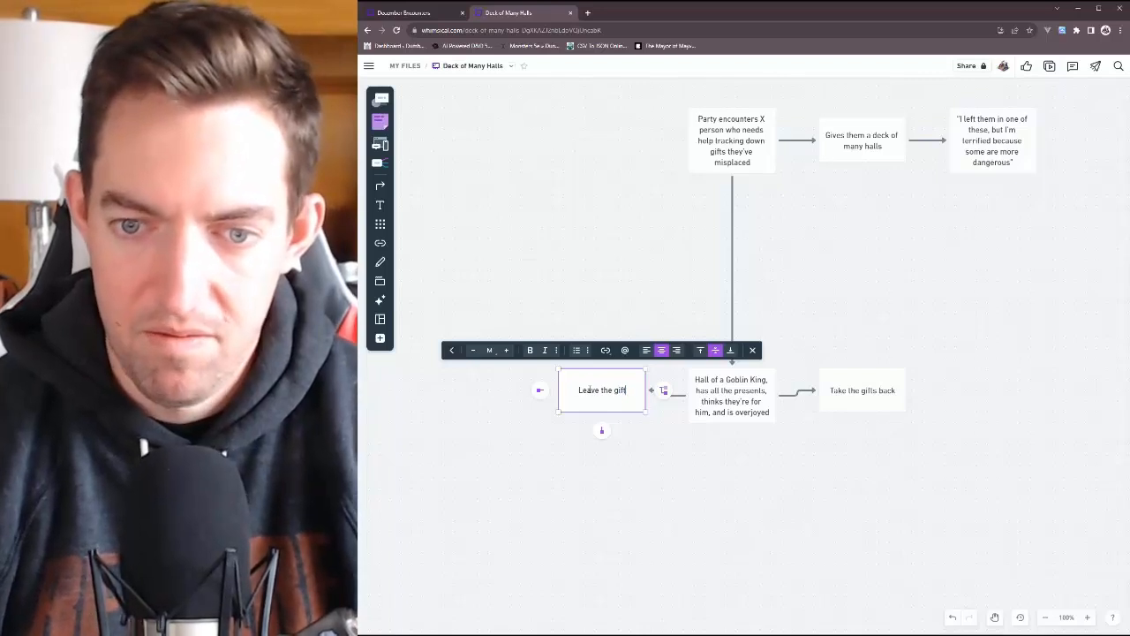
pyautogui.click(772, 474)
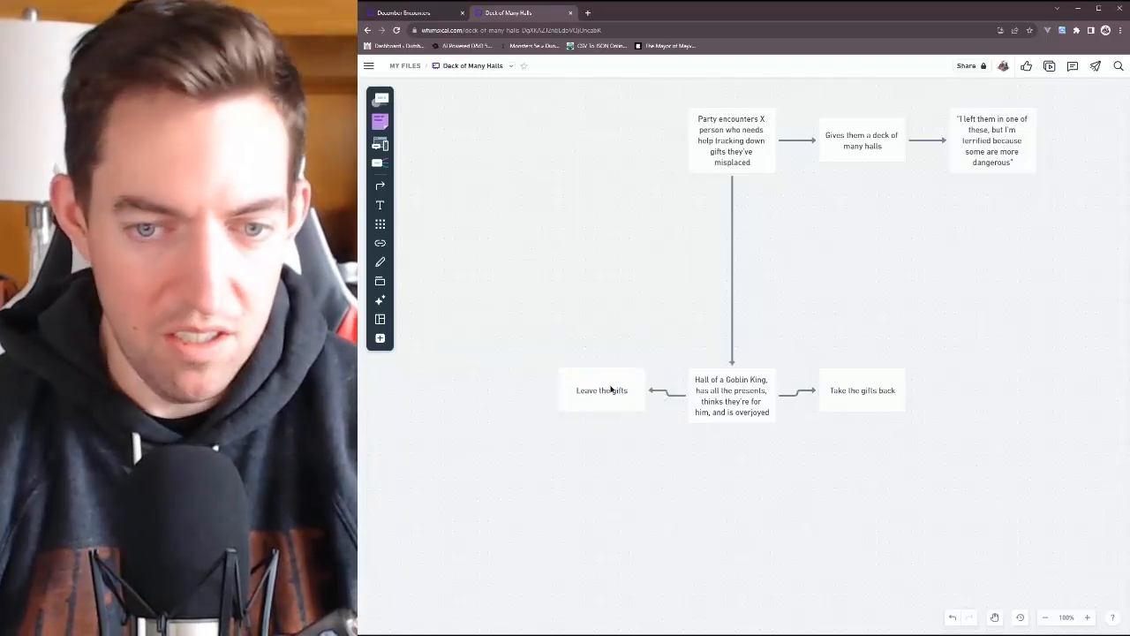
pyautogui.moveTo(617, 400); pyautogui.dragTo(617, 405)
pyautogui.moveTo(852, 396); pyautogui.dragTo(853, 401)
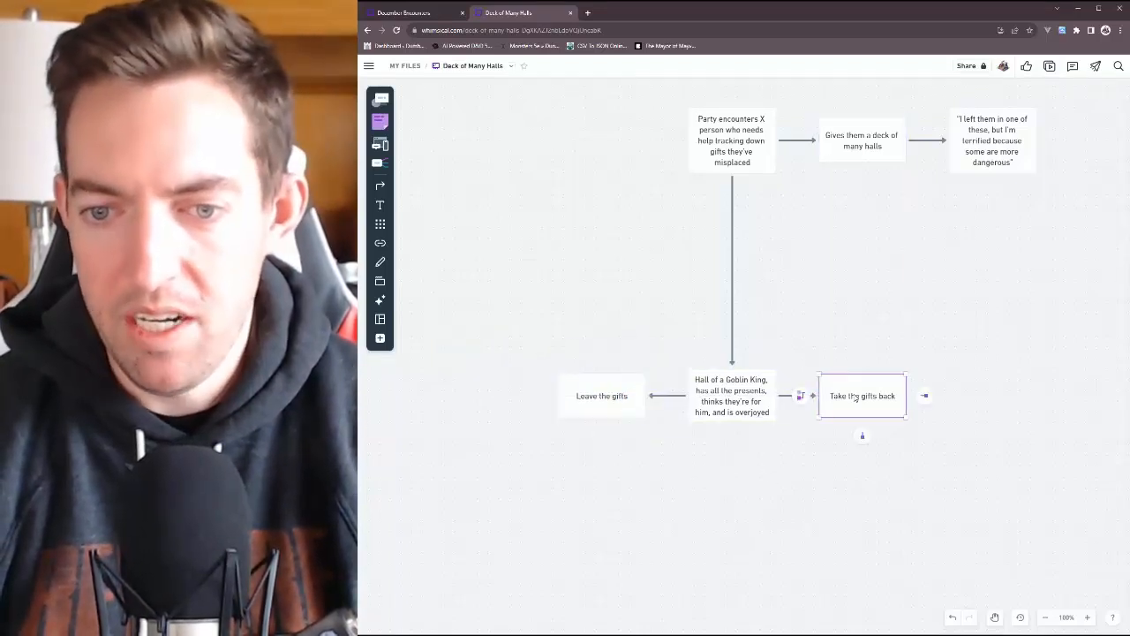
# Add a connected box below "Take the gifts back" and label it "Goblin King is not going to be pleased"
pyautogui.click(1024, 427)
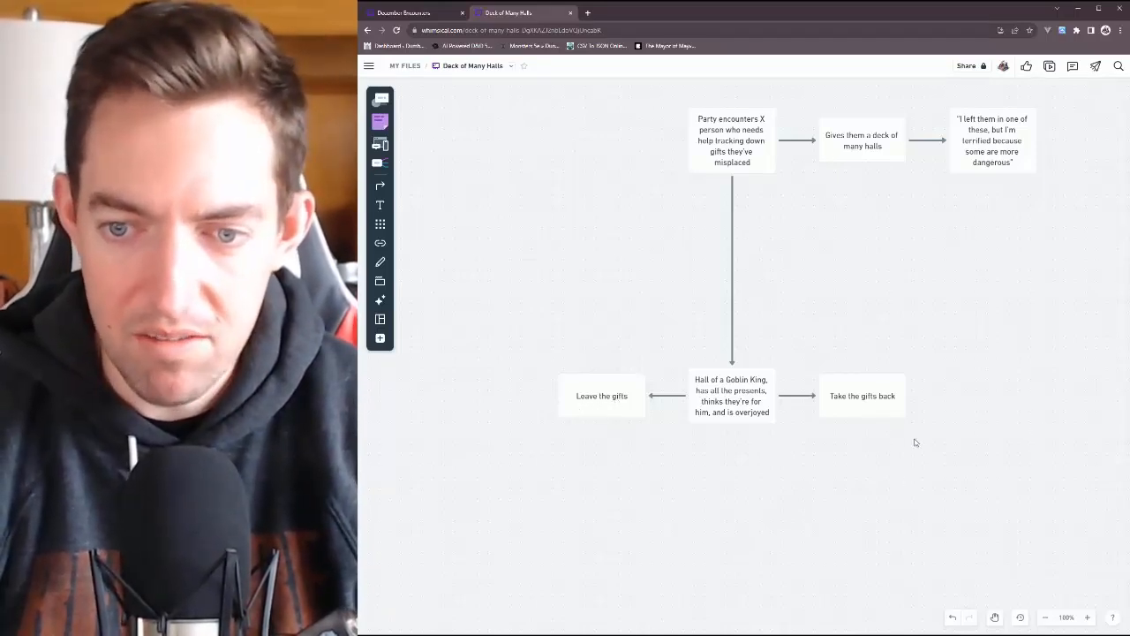
pyautogui.click(870, 398)
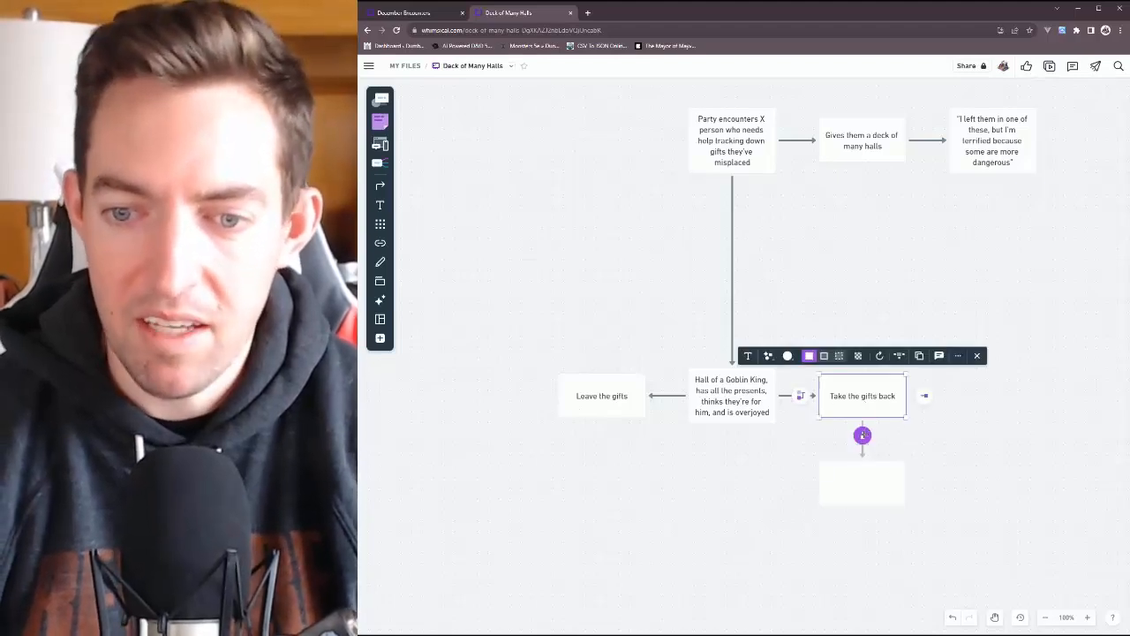
pyautogui.click(862, 433)
pyautogui.write('Go')
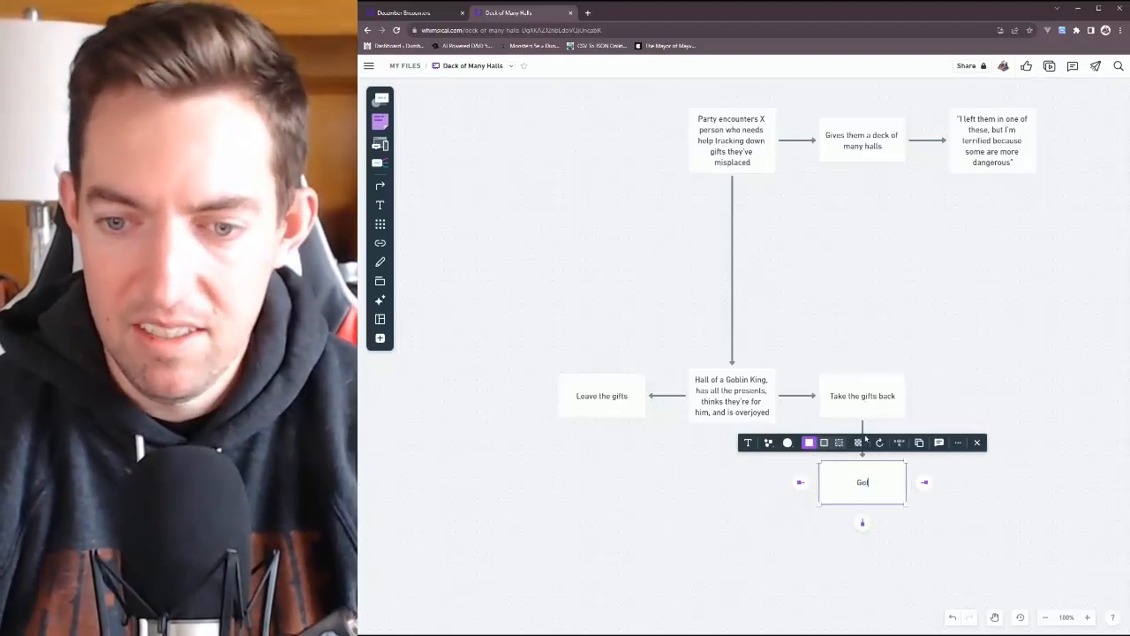
pyautogui.write('blin King is')
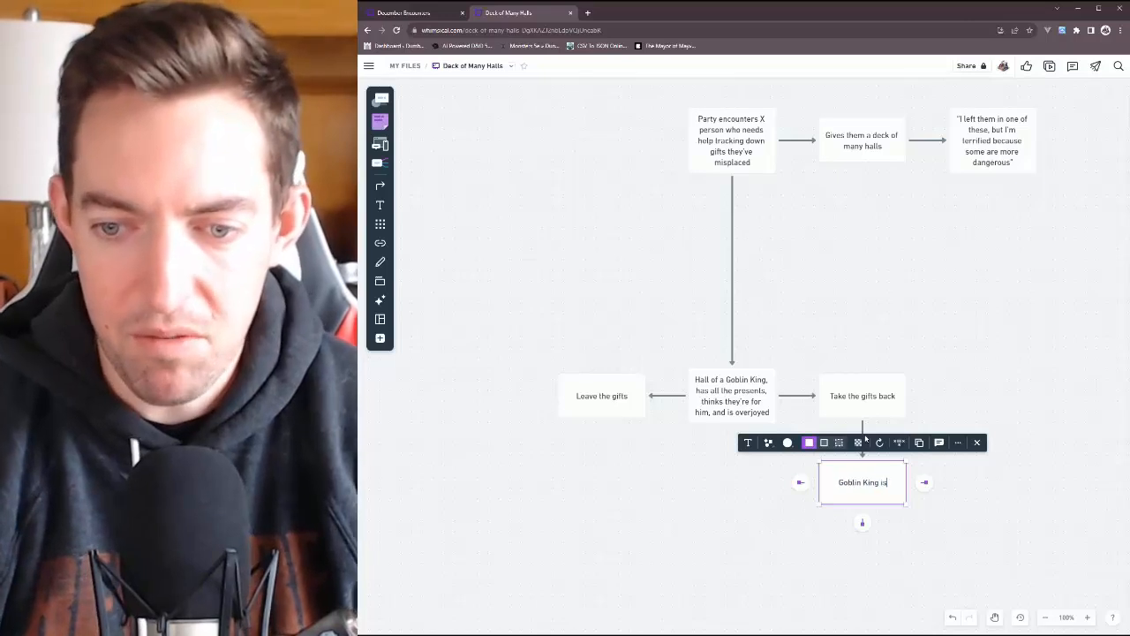
pyautogui.write(' not going to')
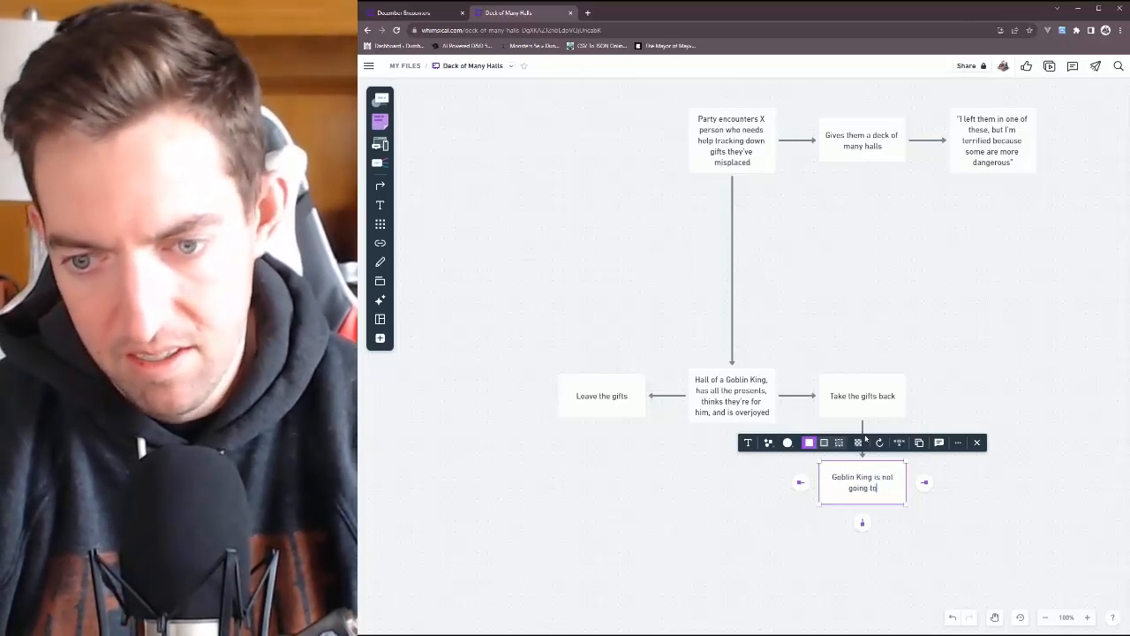
pyautogui.write(' be pleased')
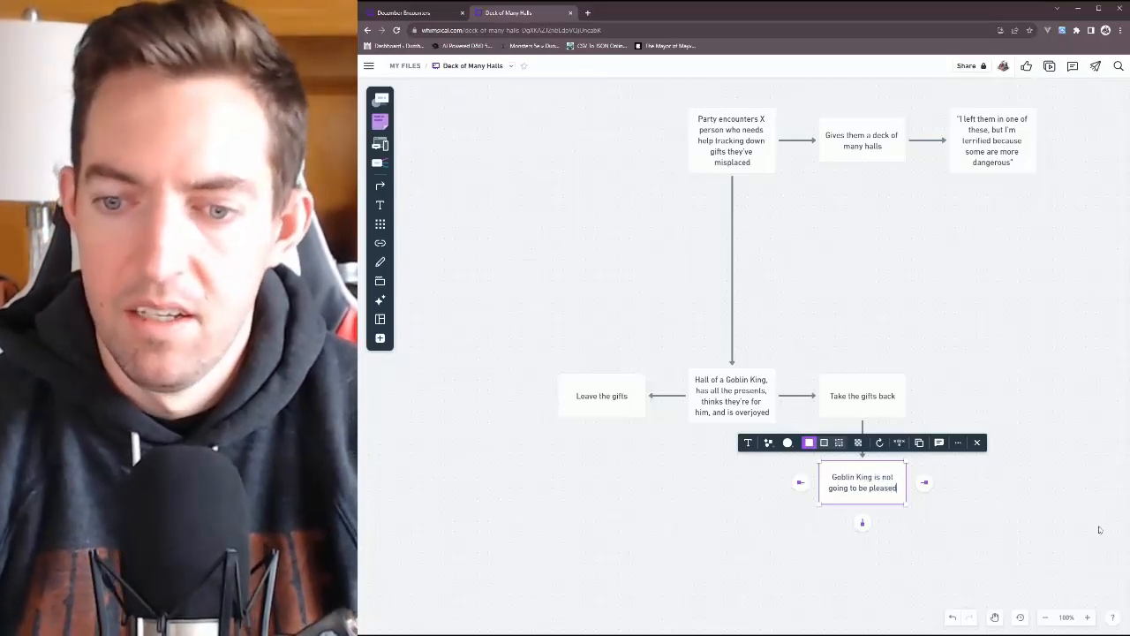
pyautogui.click(1088, 525)
# Add a connected box labelled "Goblin bois" below the "Goblin King is not going to be pleased" box
pyautogui.scroll(-5, 742, 353)
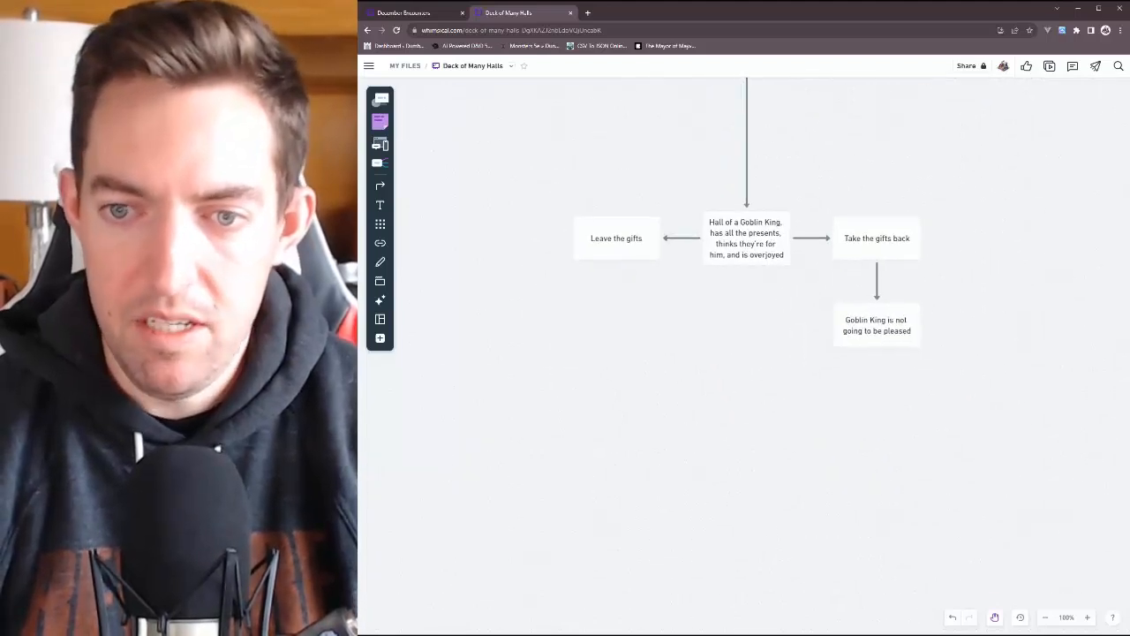
pyautogui.click(875, 340)
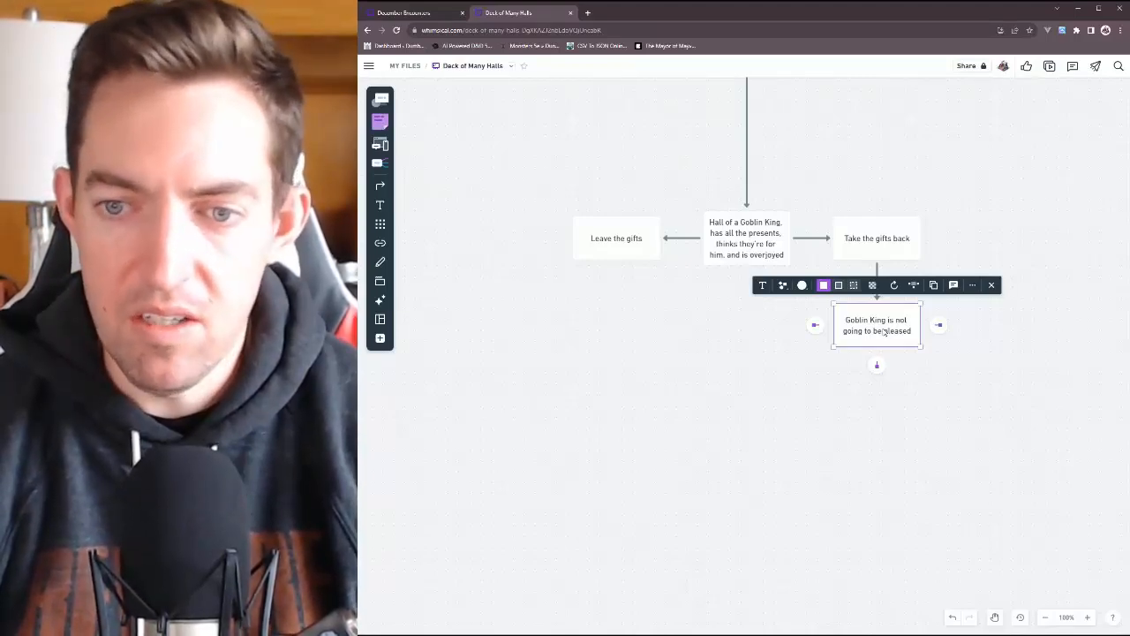
pyautogui.click(877, 367)
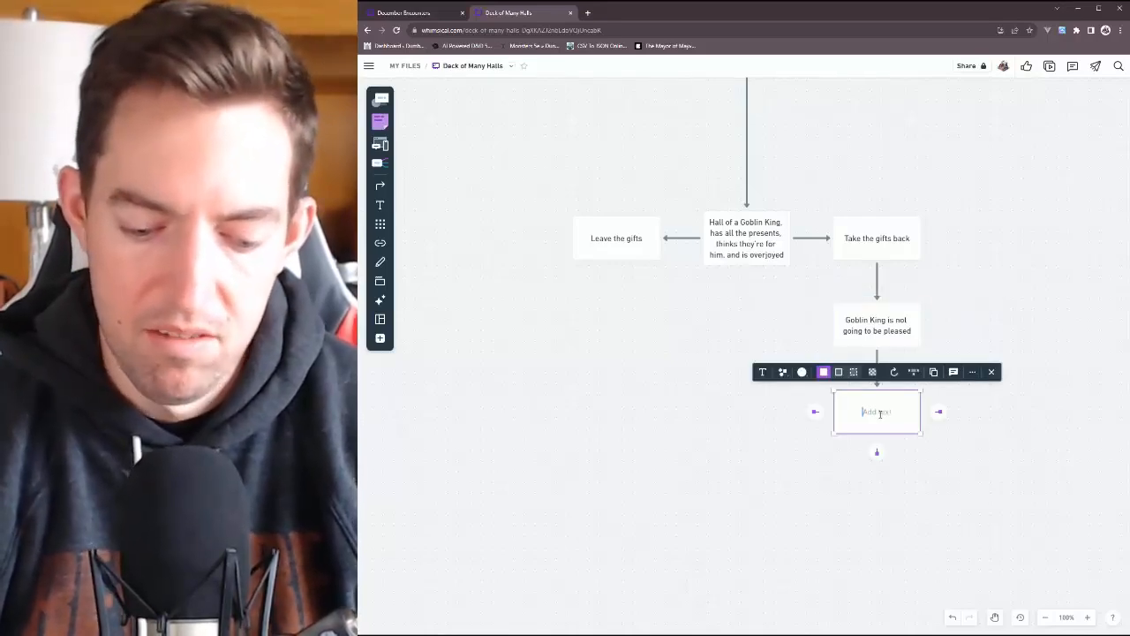
pyautogui.write('G')
pyautogui.press('BackSpace')
pyautogui.write('Goblin')
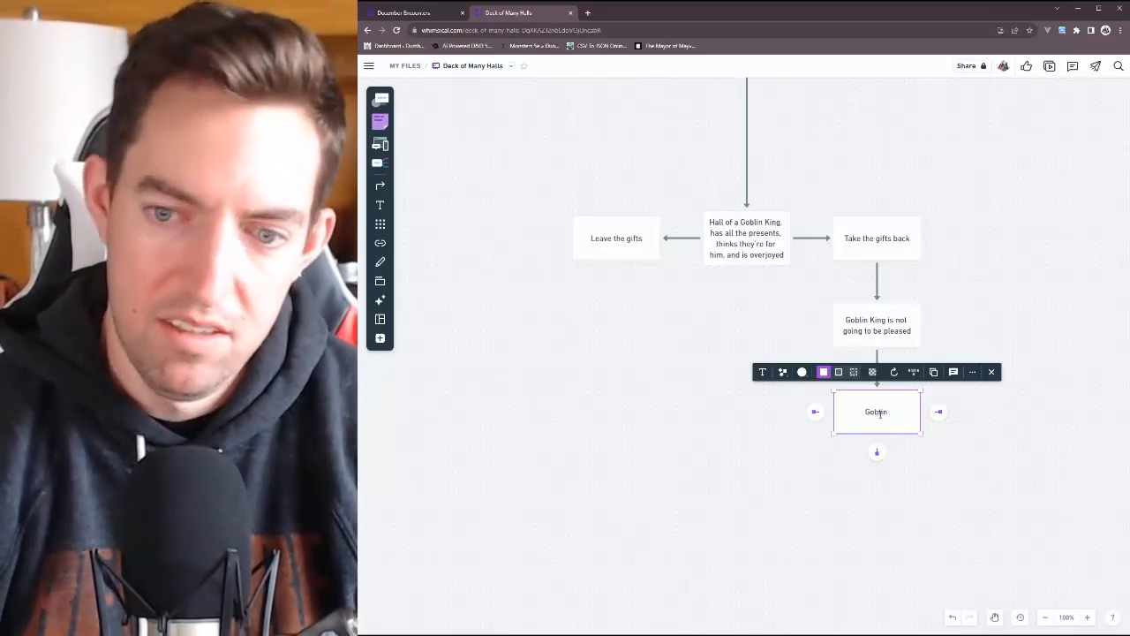
pyautogui.write(' bois')
pyautogui.click(984, 410)
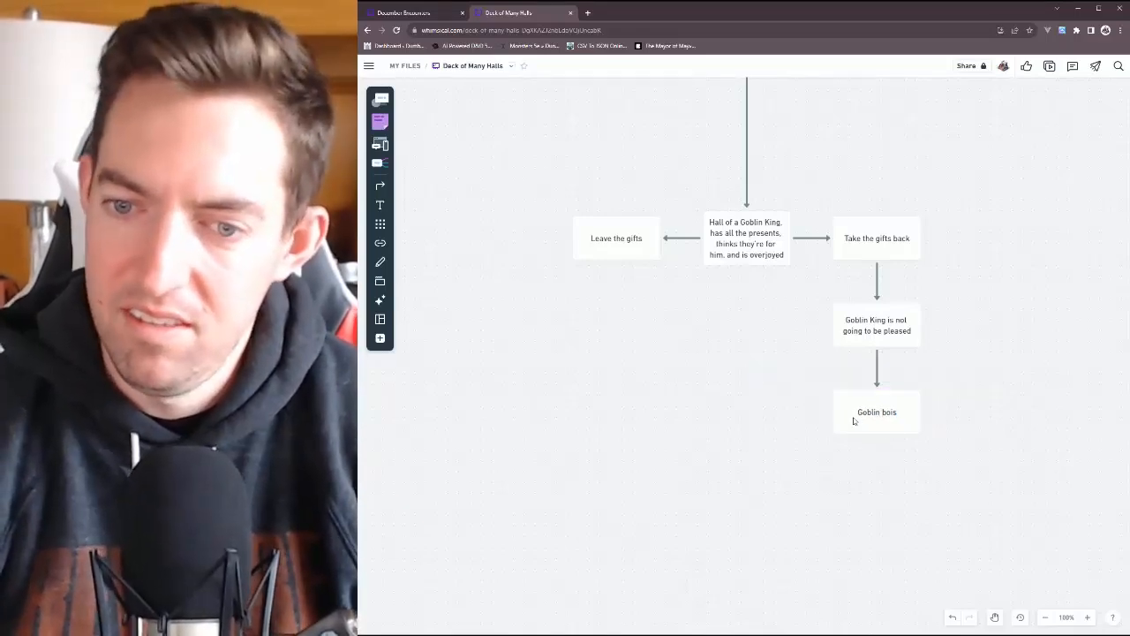
# Shift the "Goblin bois" box to the left and add two empty sibling boxes branching from the displeased Goblin King box
pyautogui.moveTo(877, 412); pyautogui.dragTo(839, 411)
pyautogui.click(885, 321)
pyautogui.click(877, 365)
pyautogui.click(1004, 512)
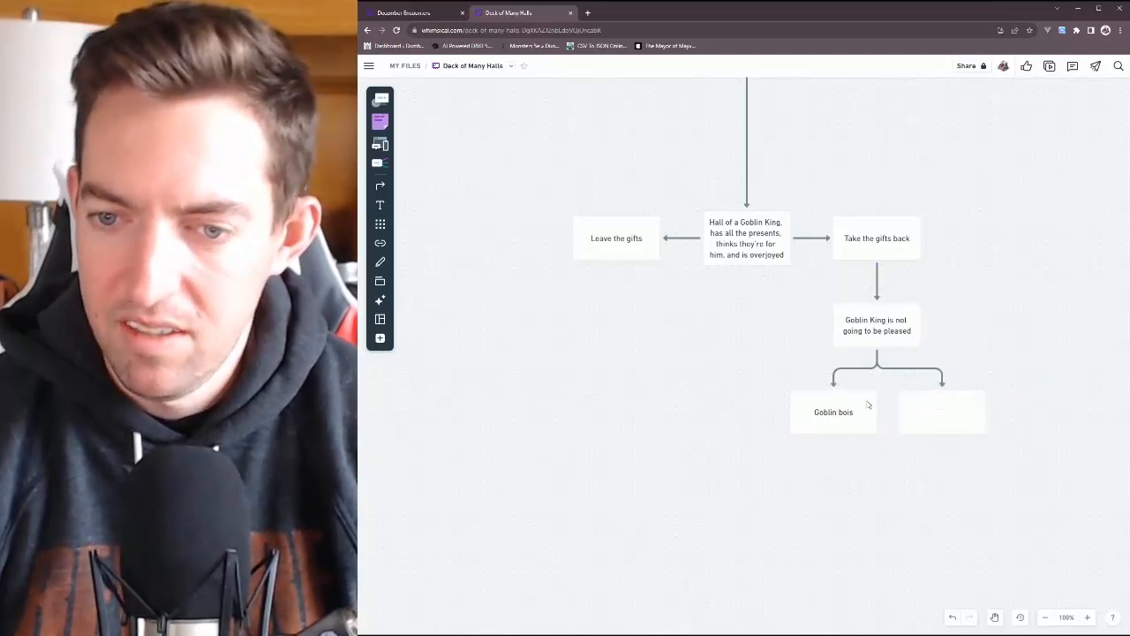
pyautogui.click(877, 333)
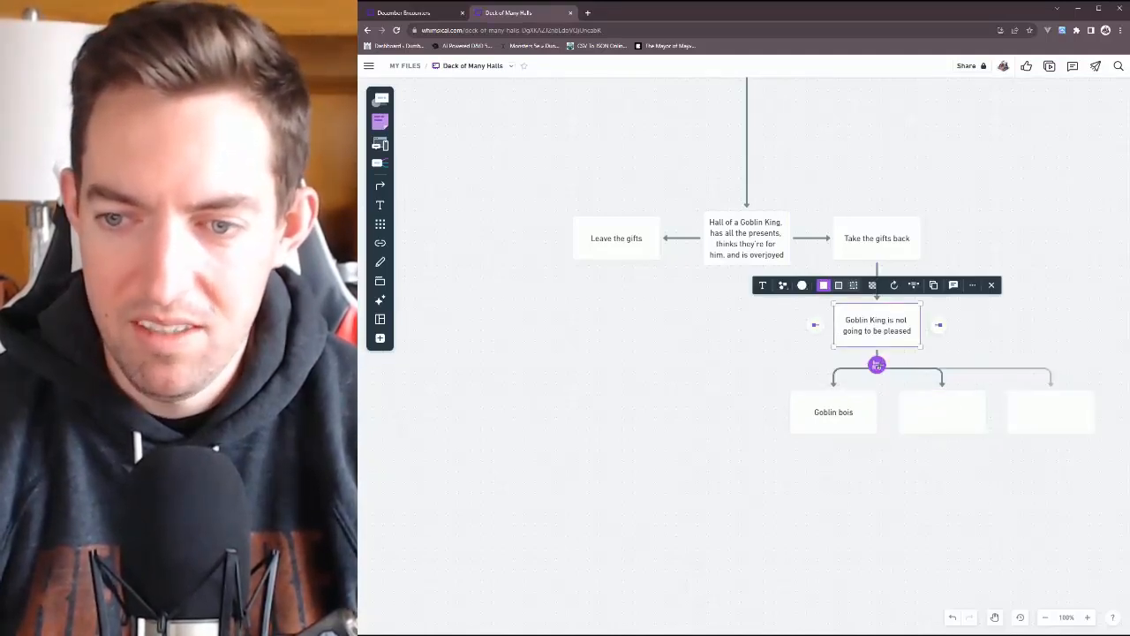
pyautogui.click(877, 365)
pyautogui.click(1048, 521)
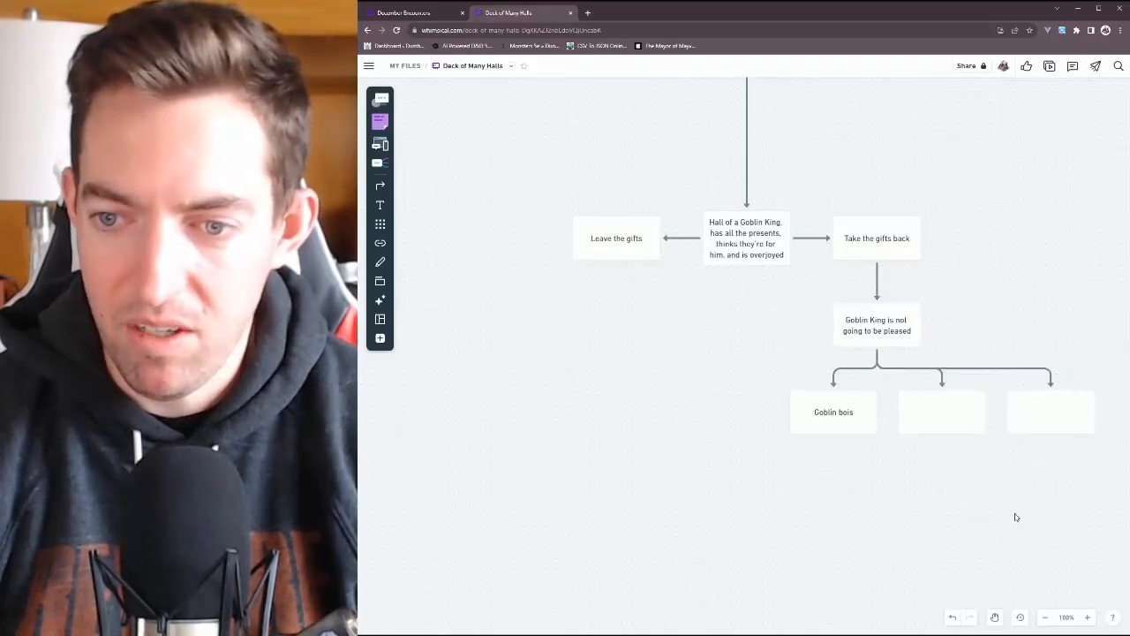
# Label the middle empty branch box "Hobgoblin that oversees"
pyautogui.doubleClick(944, 413)
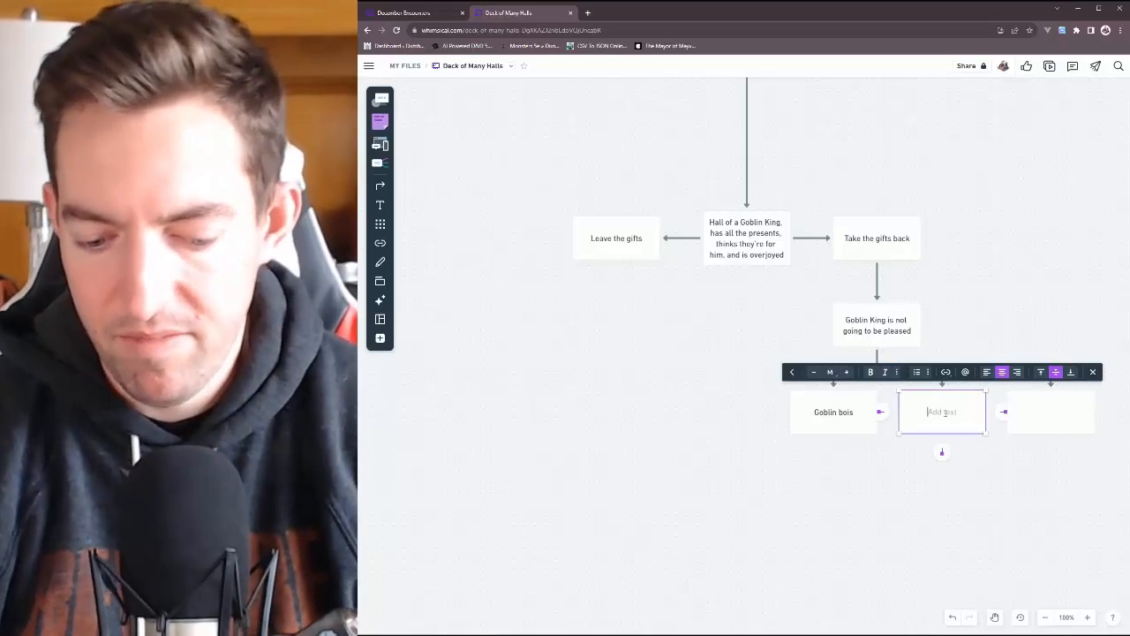
pyautogui.write('Hob')
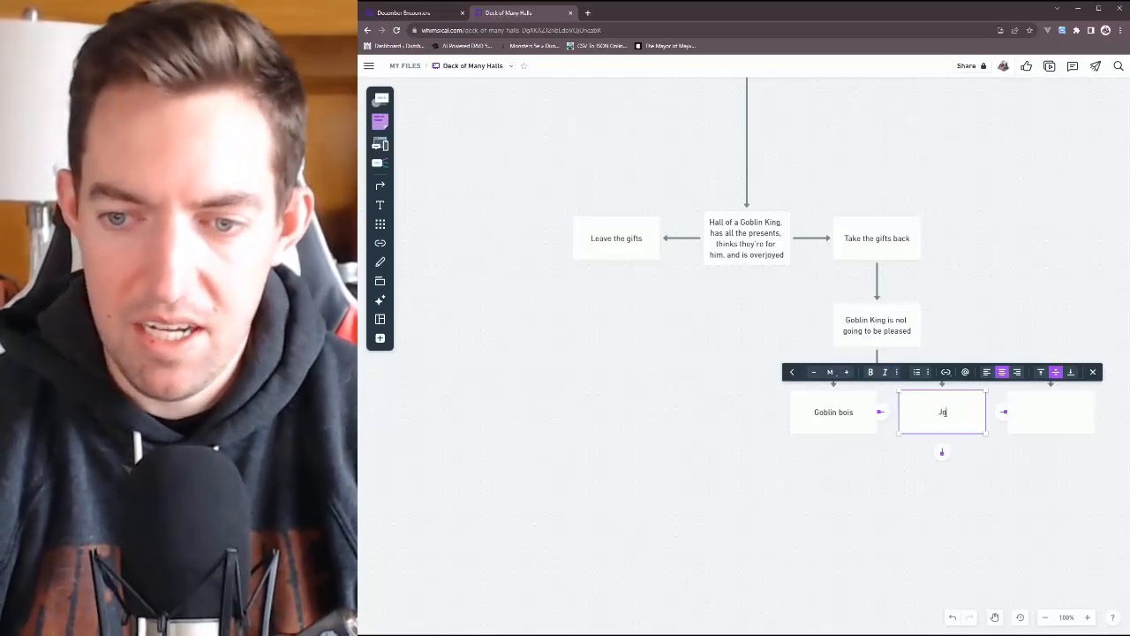
pyautogui.press('BackSpace')
pyautogui.press('BackSpace')
pyautogui.press('BackSpace')
pyautogui.write('Ho')
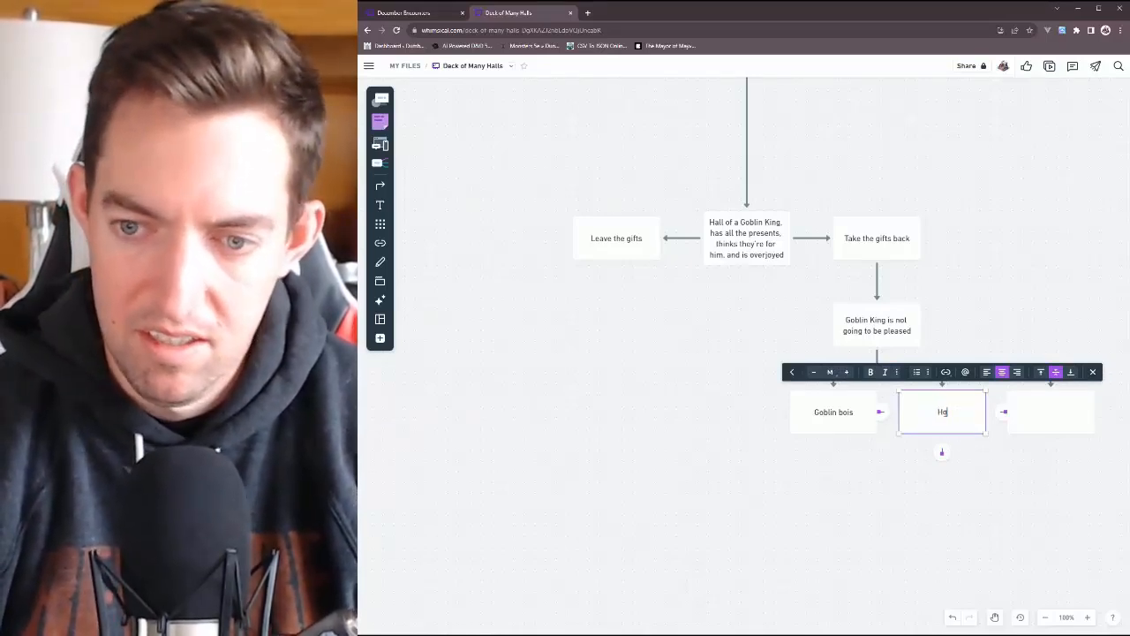
pyautogui.write('bgob')
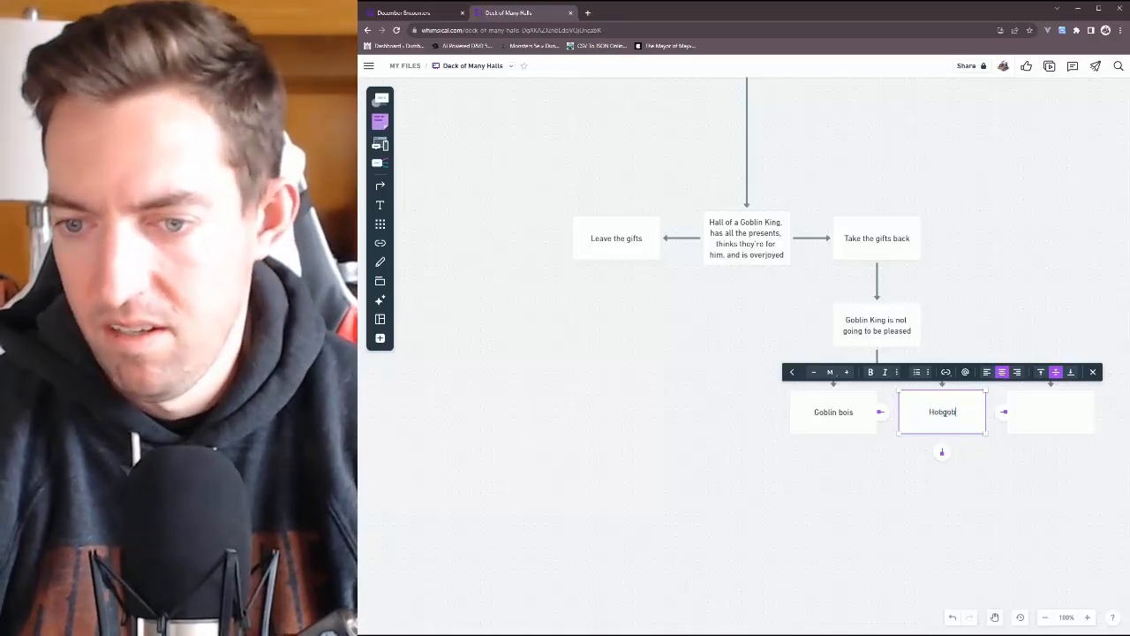
pyautogui.write('lin that oversees')
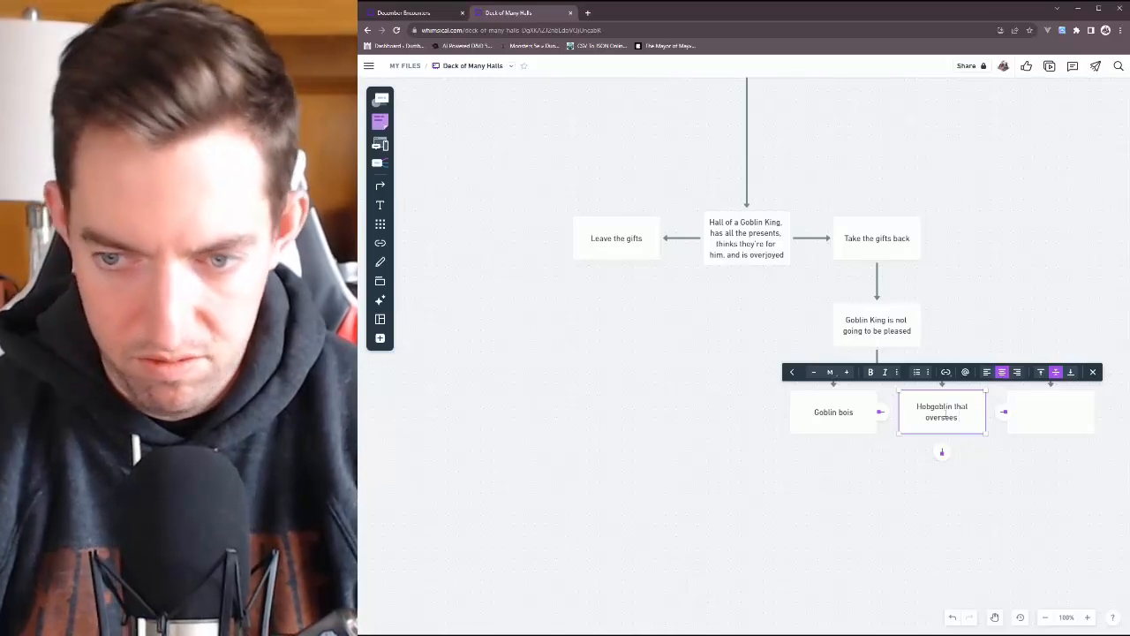
pyautogui.click(1015, 475)
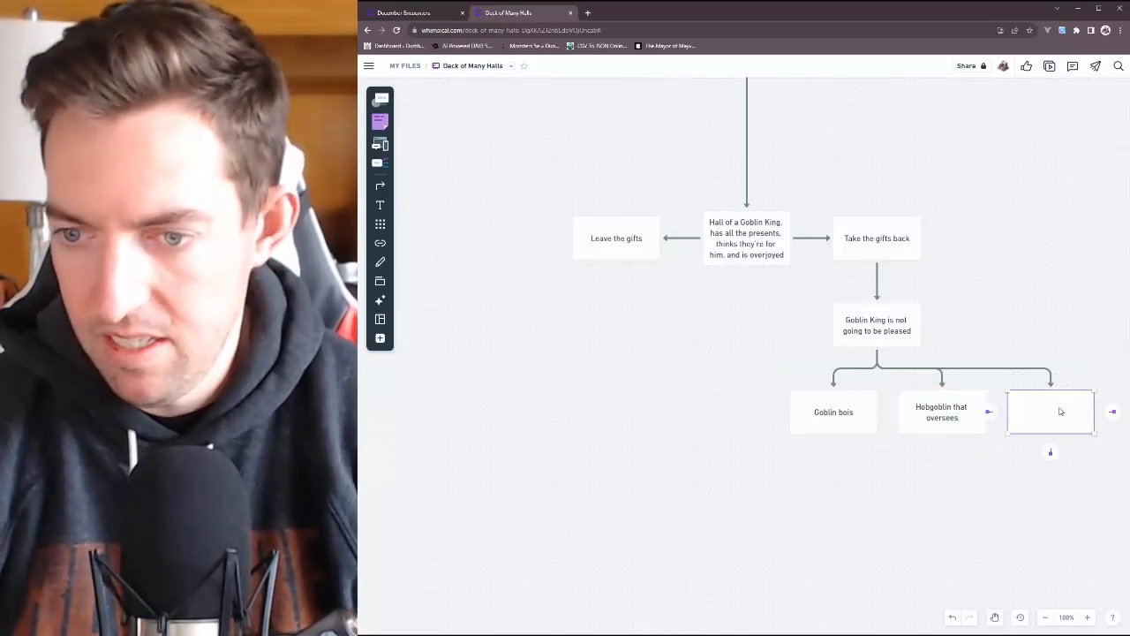
# Open the third branch box for text, then load the Monsters 5e list in a new tab and filter it to Beast
pyautogui.doubleClick(1060, 411)
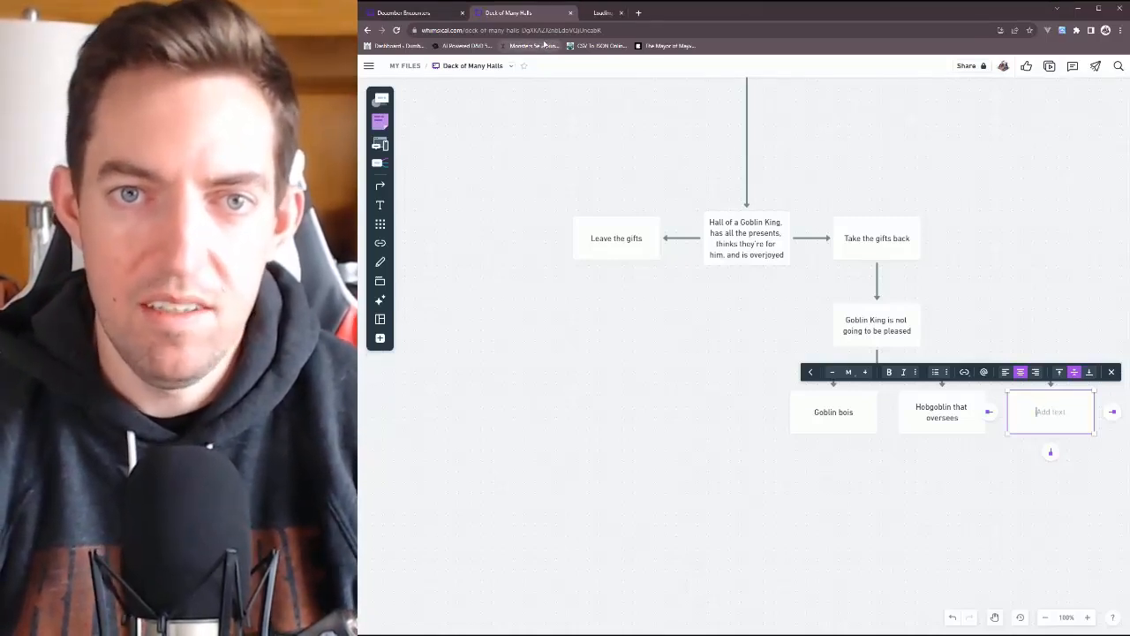
pyautogui.click(588, 14)
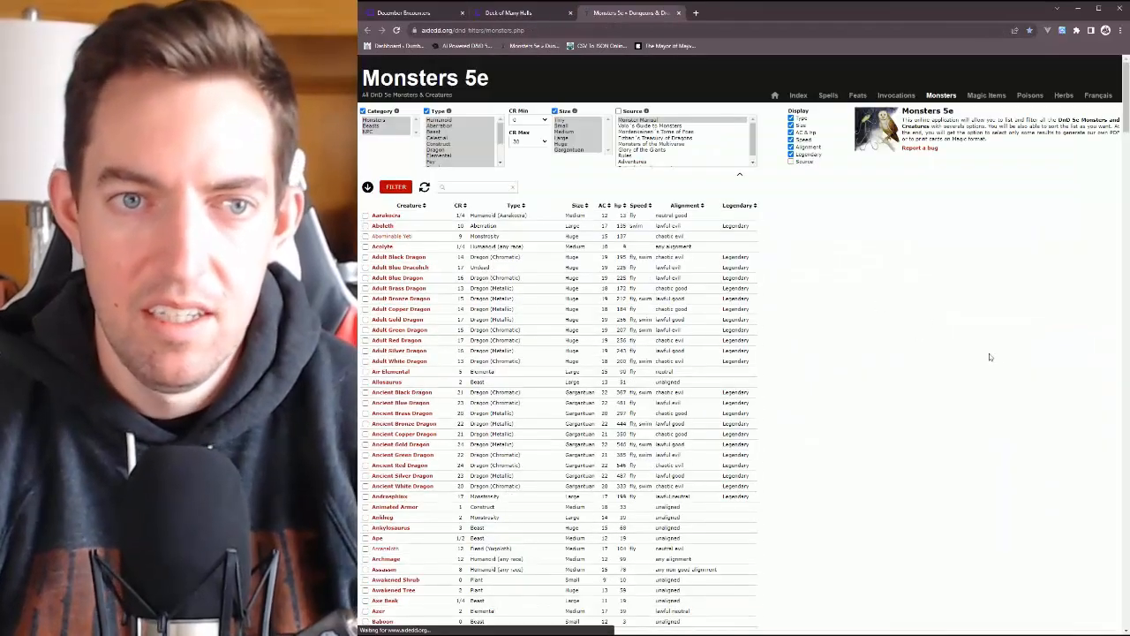
pyautogui.click(441, 132)
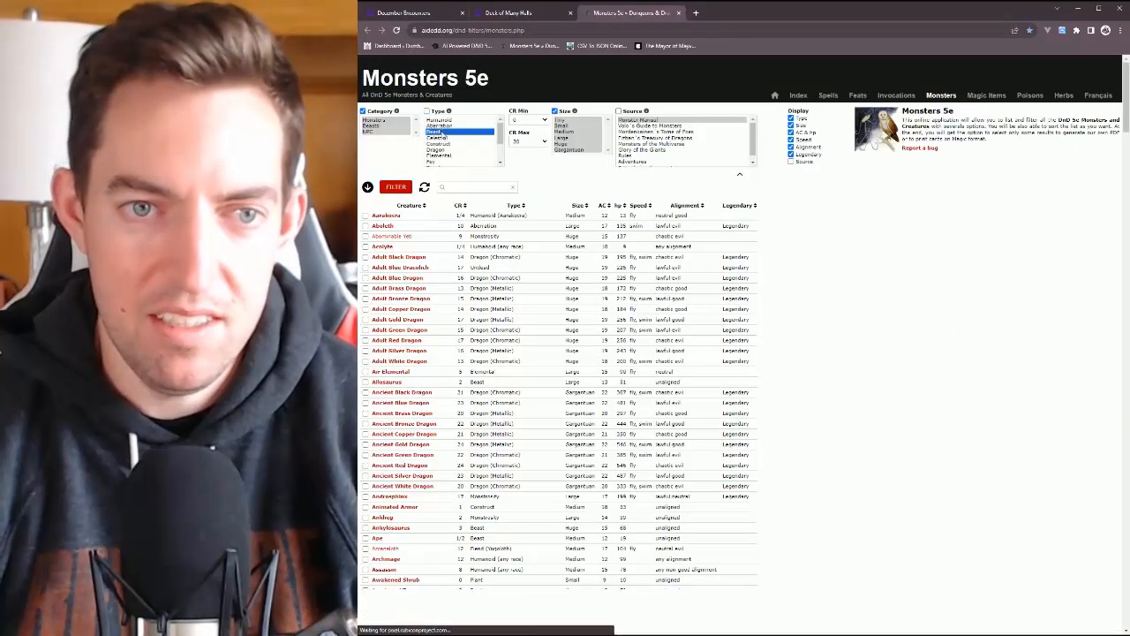
pyautogui.click(397, 187)
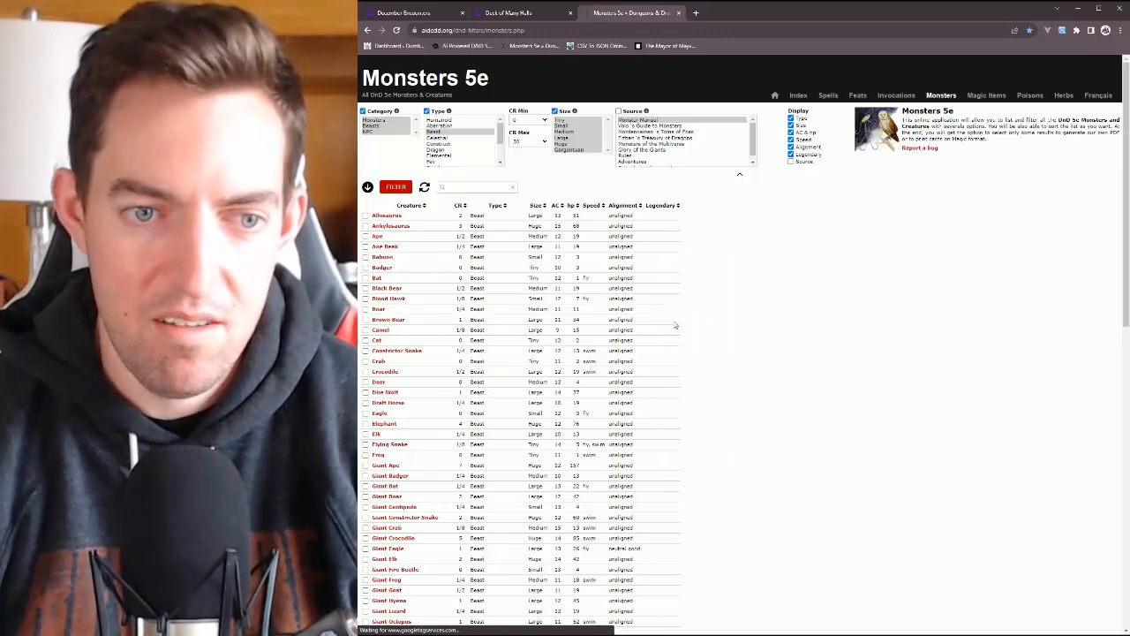
# Limit the beast list to a maximum challenge rating of 3
pyautogui.click(545, 121)
pyautogui.click(546, 129)
pyautogui.click(534, 143)
pyautogui.click(519, 187)
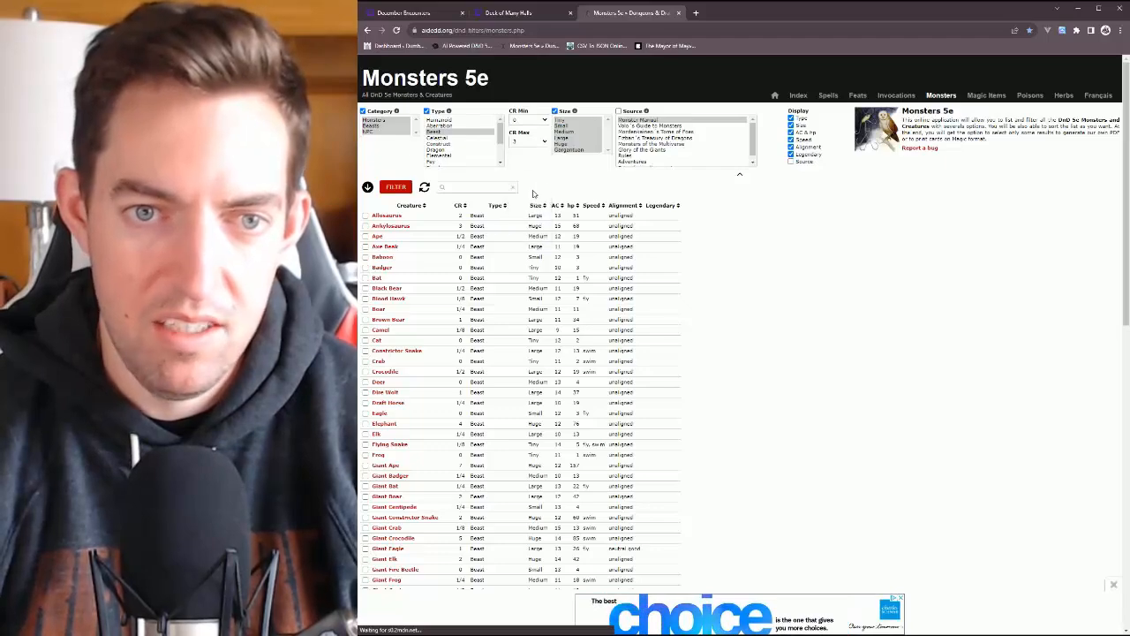
pyautogui.click(400, 188)
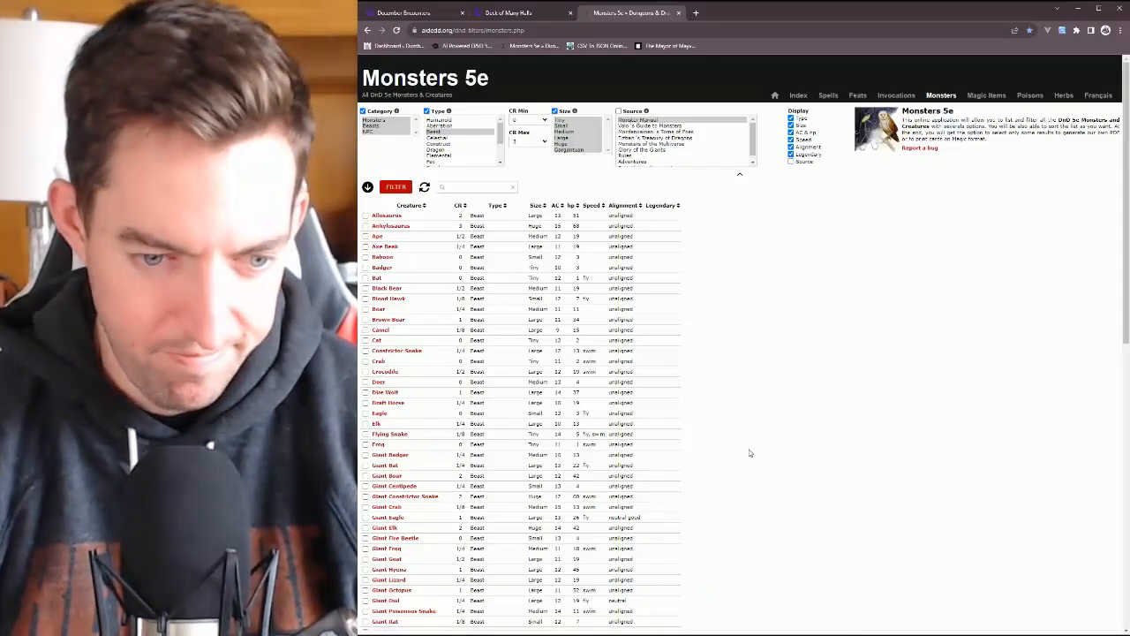
# Look through the filtered beasts and view the Mastiff stat block in a new tab
pyautogui.scroll(-1, 753, 453)
pyautogui.scroll(-5, 753, 453)
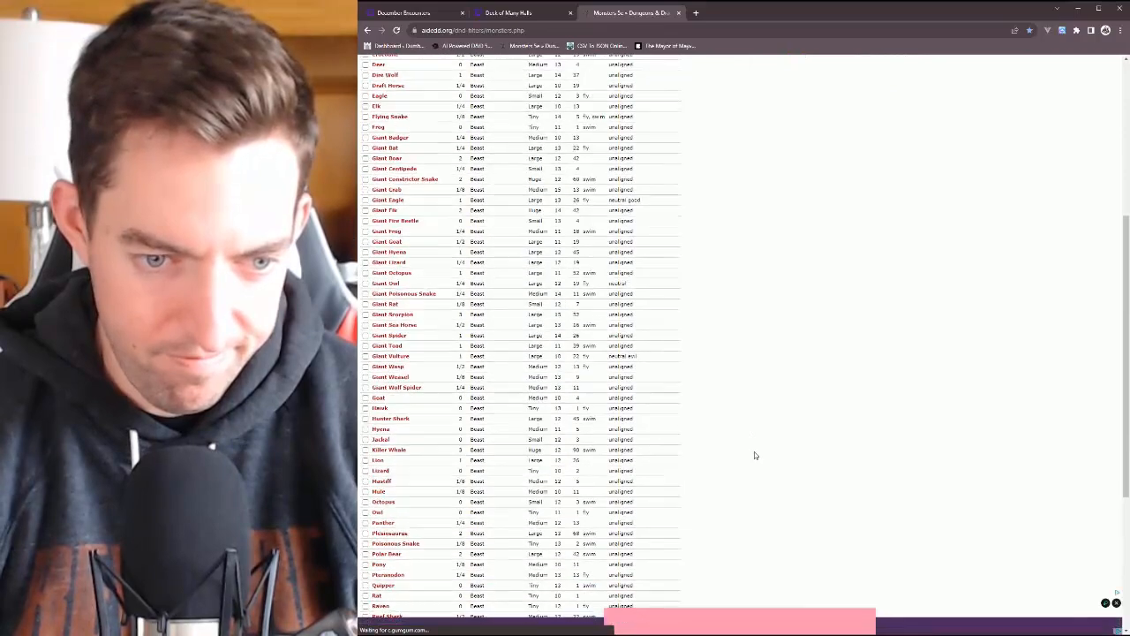
pyautogui.scroll(-2, 755, 456)
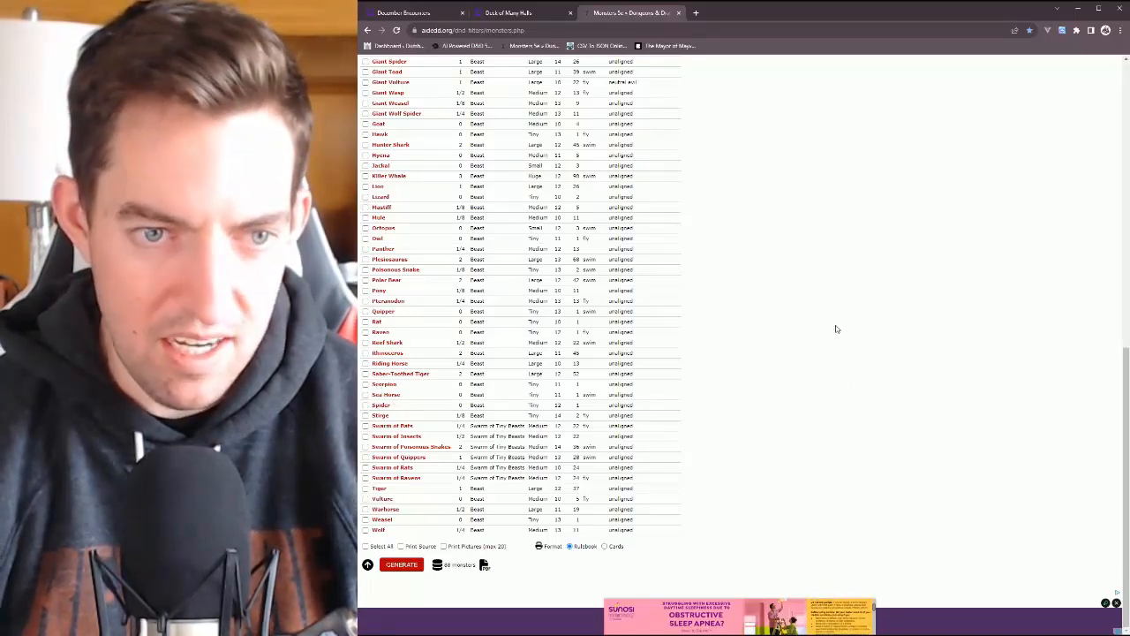
pyautogui.scroll(3, 836, 328)
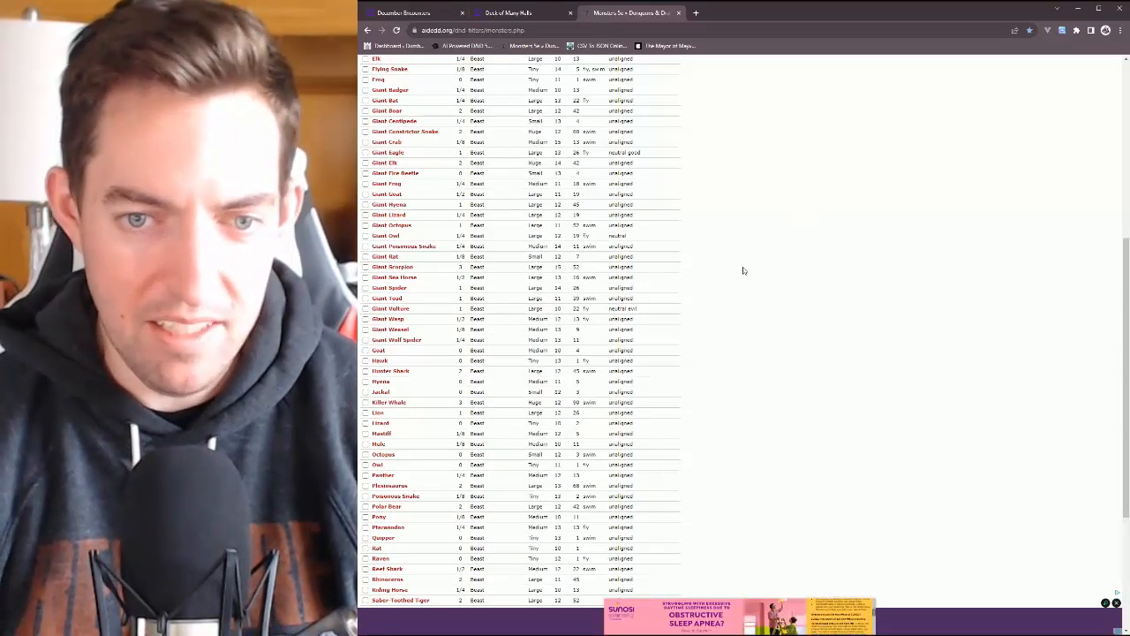
pyautogui.middleClick(383, 434)
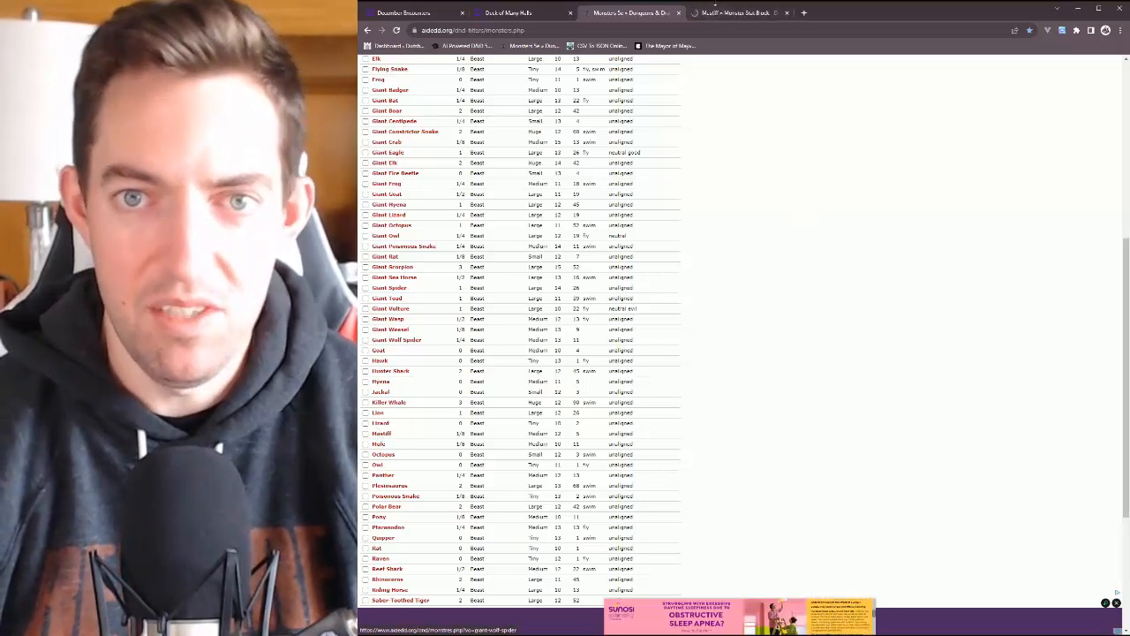
pyautogui.click(718, 14)
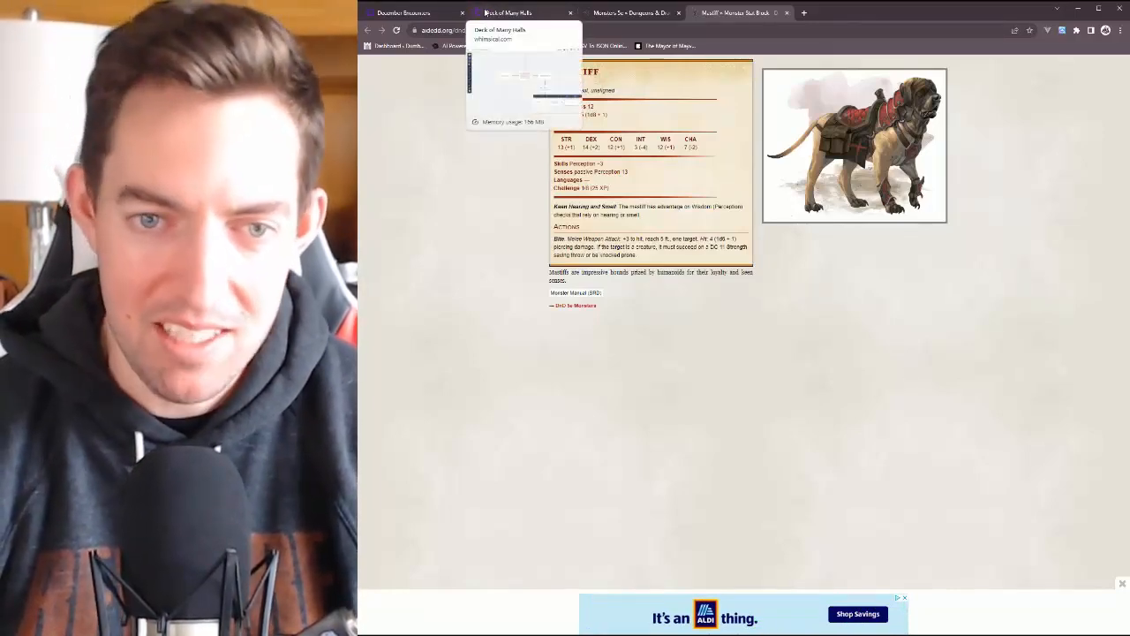
# Return to the beast list and view the Dire Wolf stat block in its own tab
pyautogui.click(629, 12)
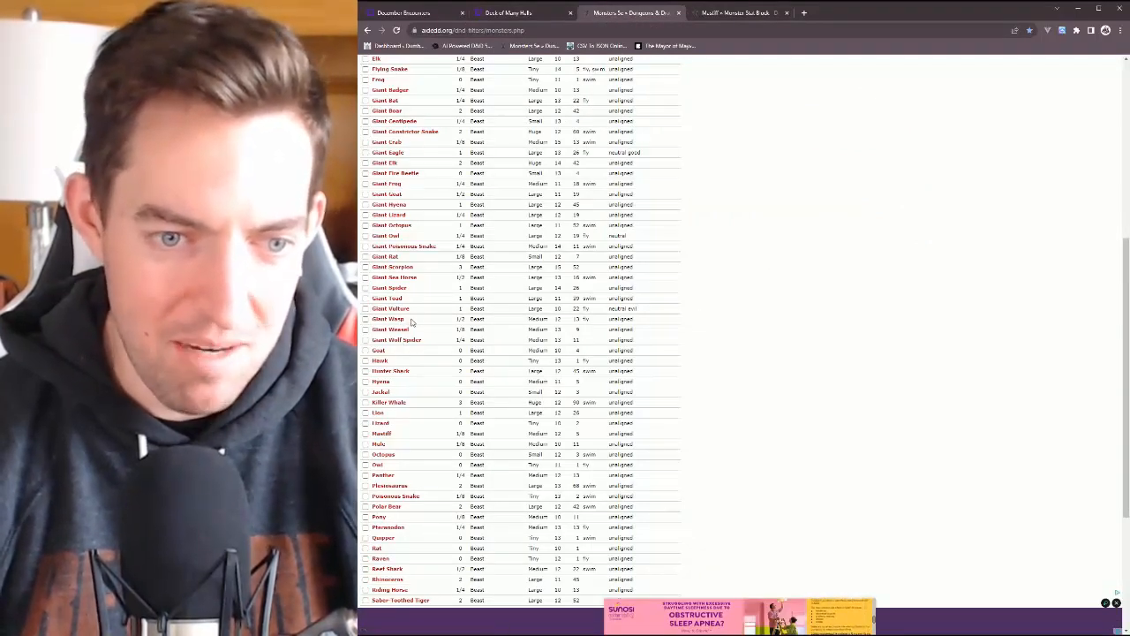
pyautogui.scroll(3, 415, 321)
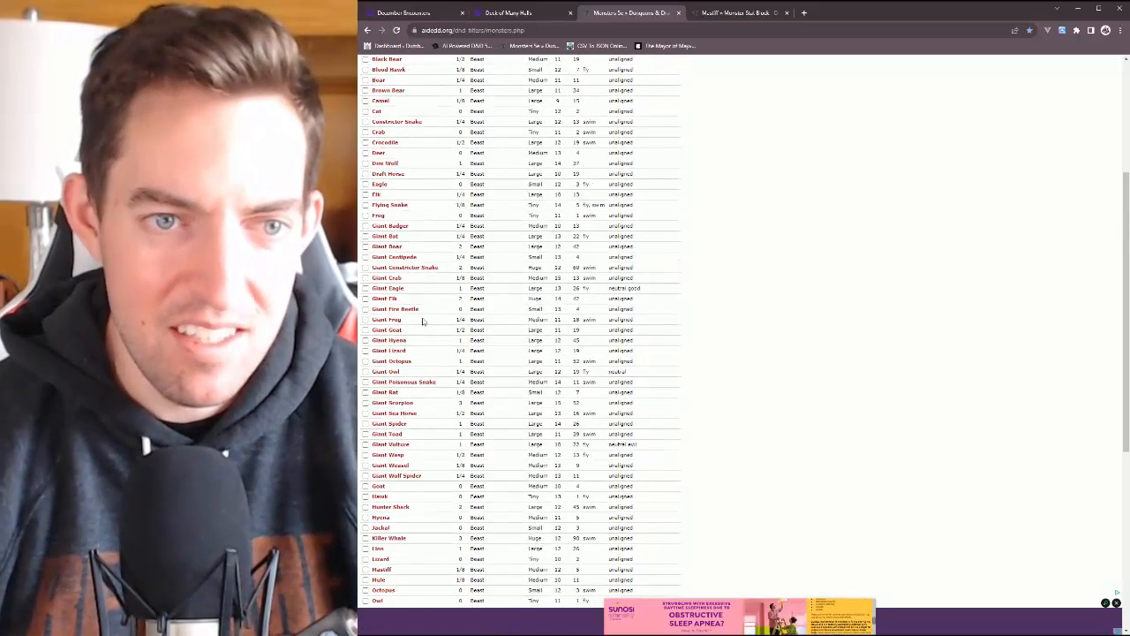
pyautogui.scroll(1, 421, 320)
pyautogui.middleClick(389, 209)
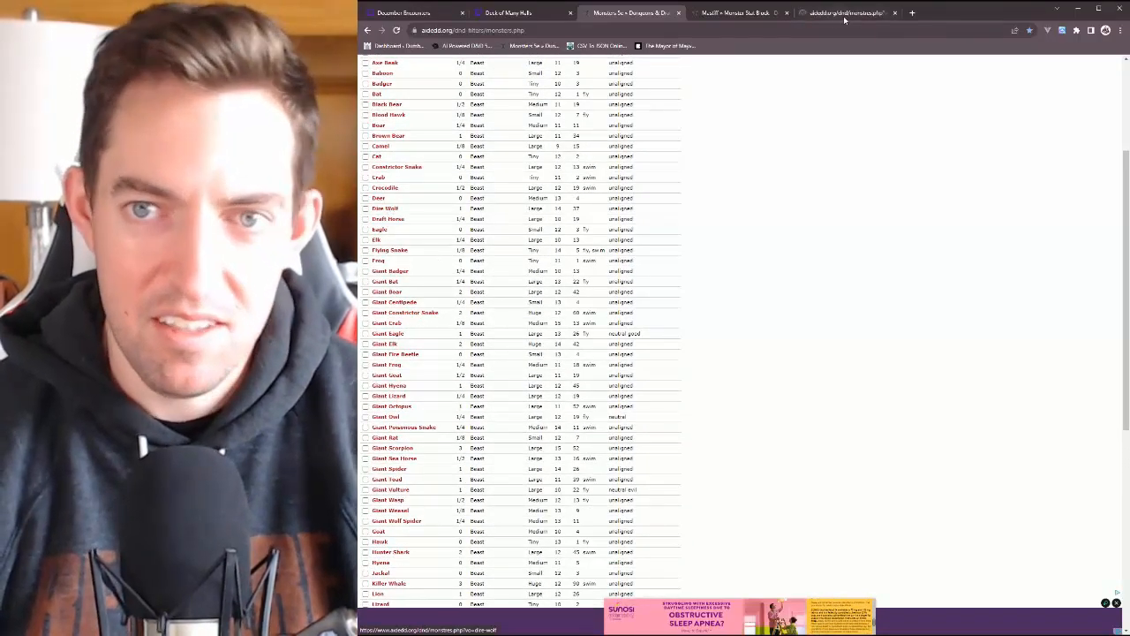
pyautogui.click(839, 12)
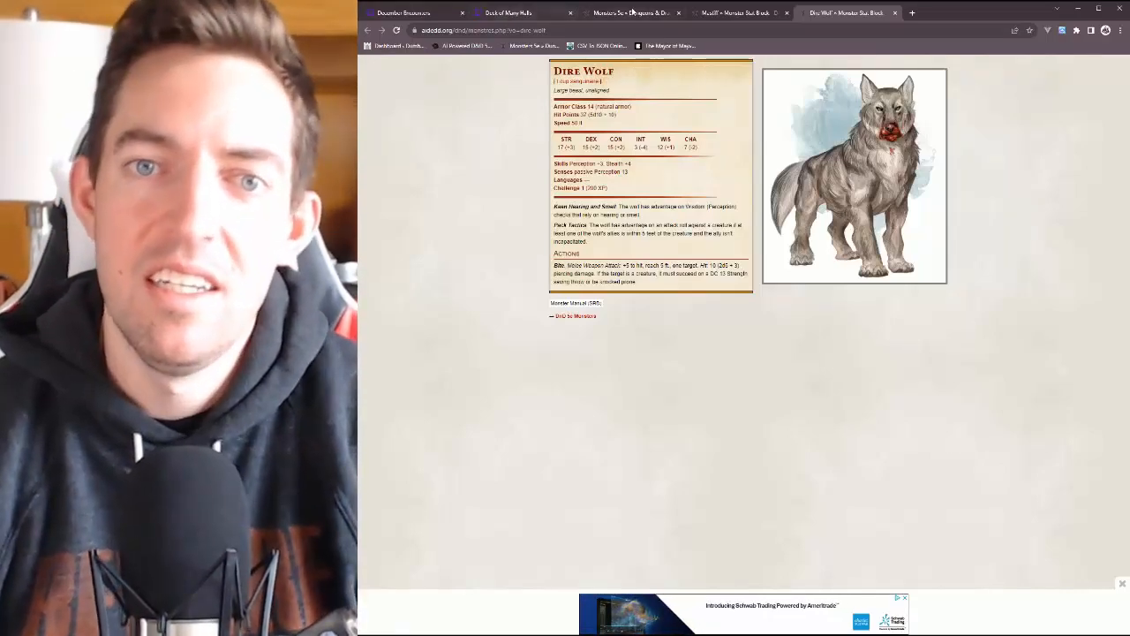
# Return to the Deck of Many Halls board and label the third branch box "Mastiffs"
pyautogui.click(729, 12)
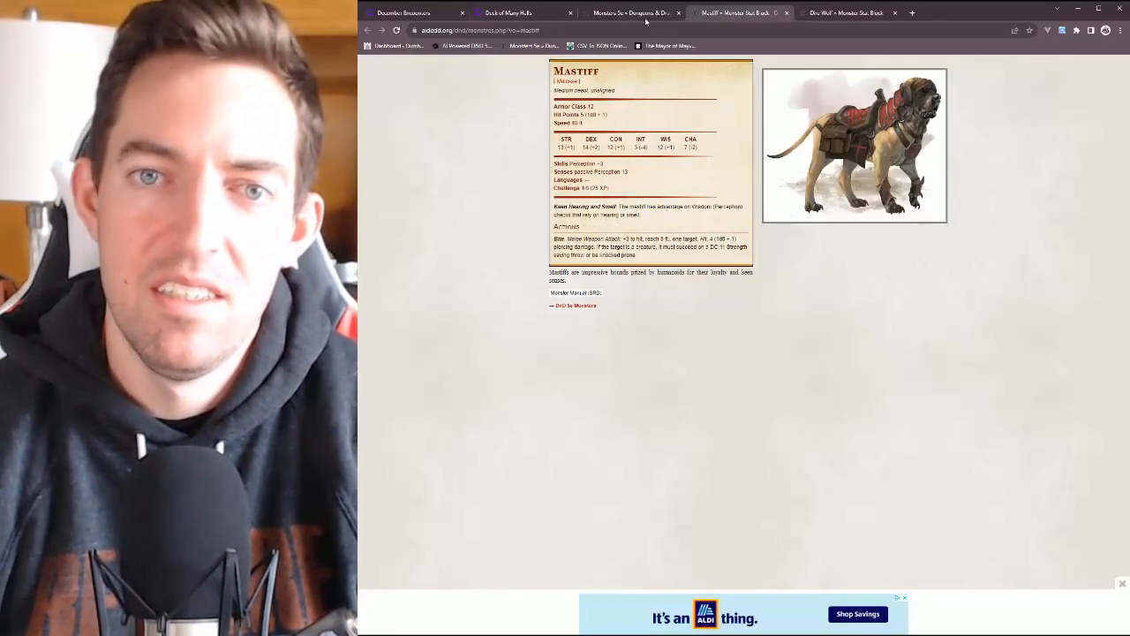
pyautogui.click(529, 13)
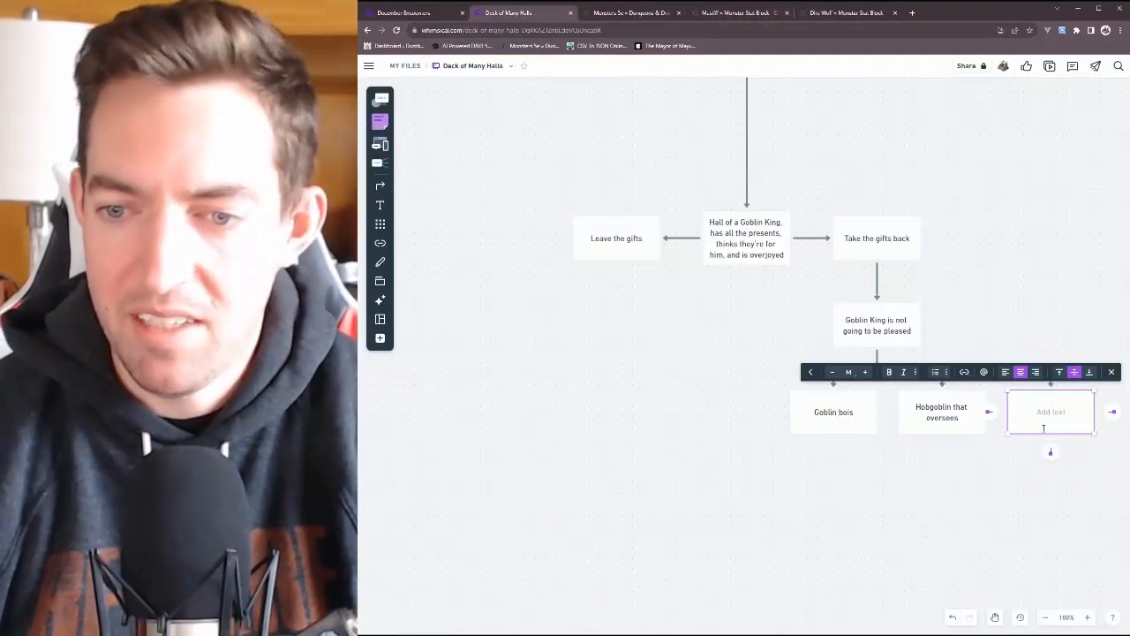
pyautogui.write('Mastiffs')
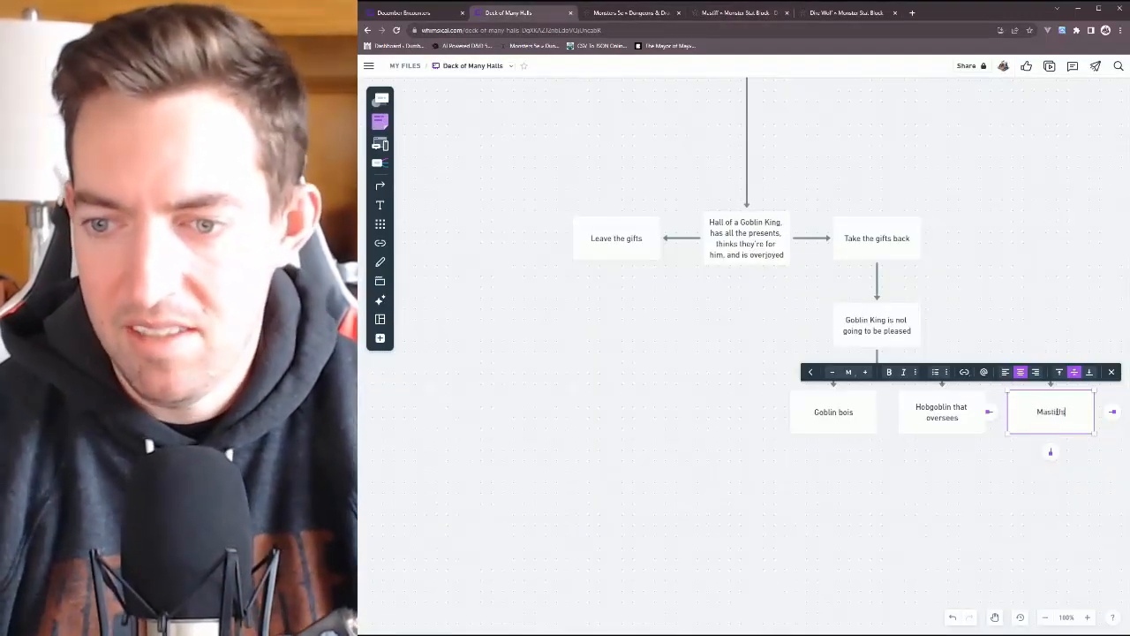
pyautogui.click(903, 484)
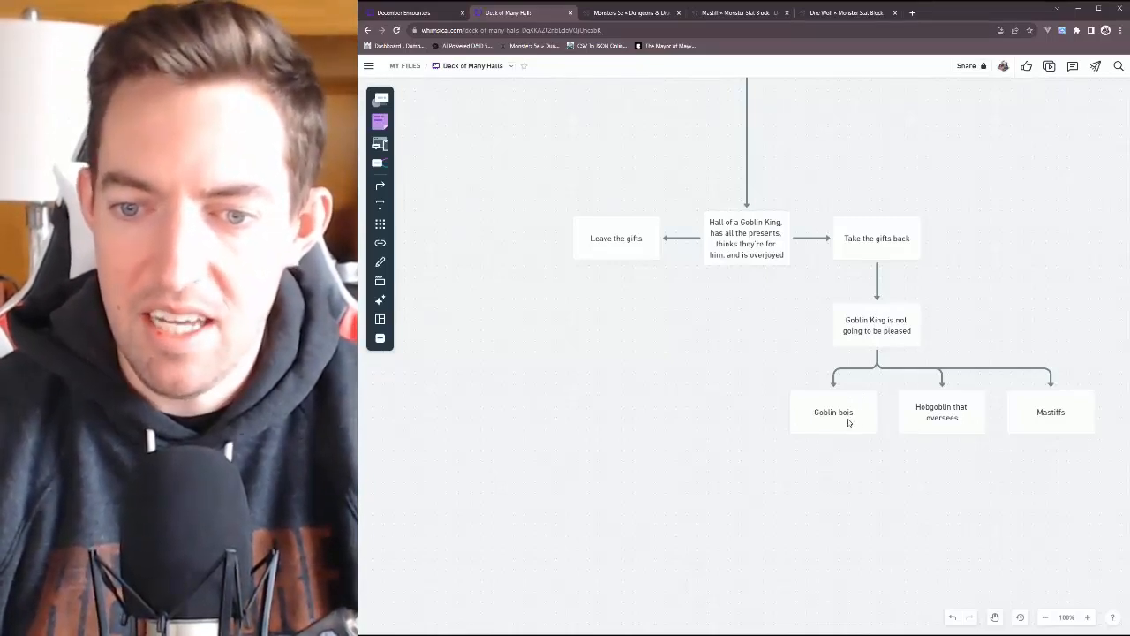
# Move the Goblin bois, Hobgoblin and Mastiffs boxes together up beside the "Goblin King is not going to be pleased" box
pyautogui.click(872, 330)
pyautogui.moveTo(749, 387); pyautogui.dragTo(1105, 433)
pyautogui.moveTo(833, 409); pyautogui.dragTo(1027, 279)
pyautogui.hscroll(3, 1027, 279)
pyautogui.moveTo(899, 413); pyautogui.dragTo(849, 421)
pyautogui.click(848, 421)
# Reroute the three monster connectors to leave the side of the displeased Goblin King box and enter the monster boxes from below
pyautogui.click(745, 255)
pyautogui.moveTo(748, 255); pyautogui.dragTo(773, 337)
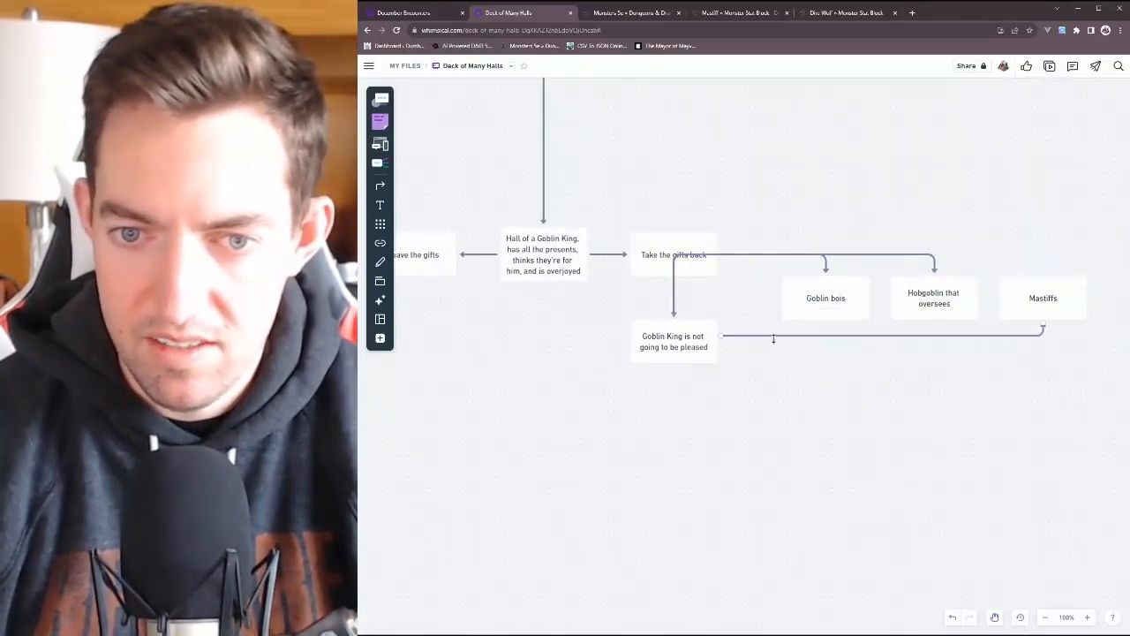
pyautogui.click(780, 267)
pyautogui.moveTo(775, 256); pyautogui.dragTo(791, 343)
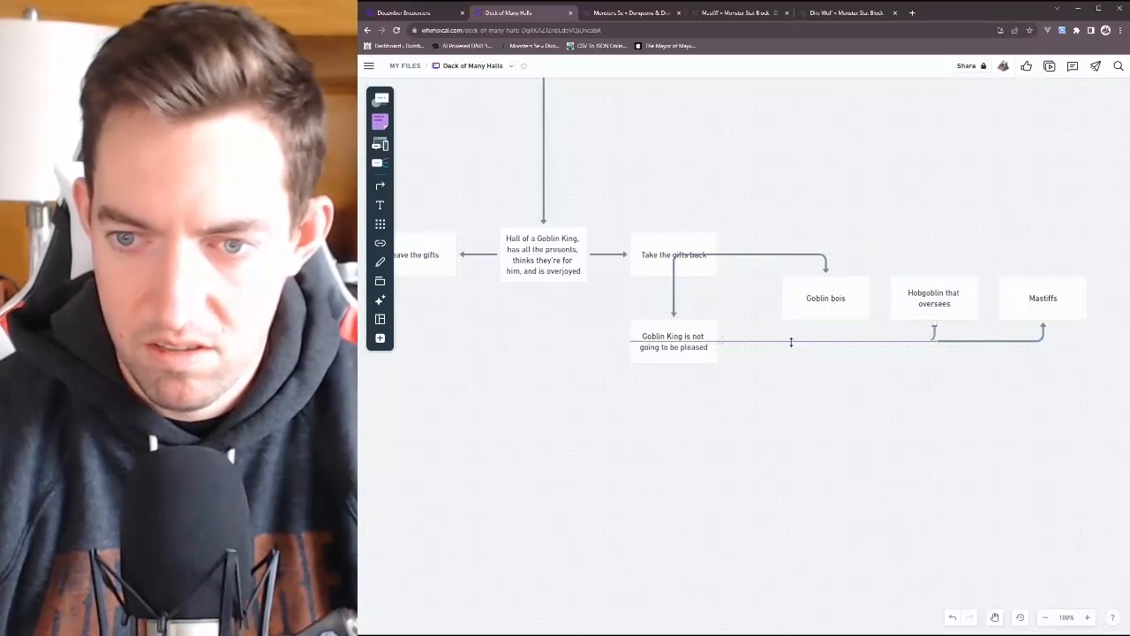
pyautogui.click(774, 256)
pyautogui.moveTo(774, 256); pyautogui.dragTo(784, 341)
pyautogui.click(938, 426)
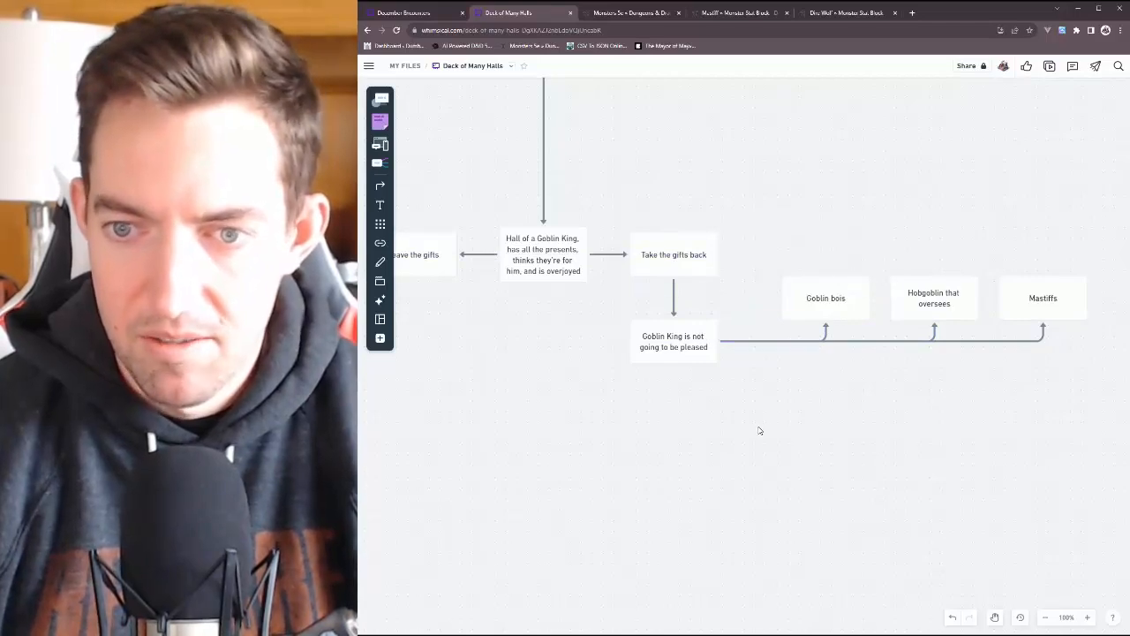
# Add a connected box below "Goblin King is not going to be pleased" with the text "Party defeats him"
pyautogui.scroll(-2, 759, 433)
pyautogui.click(622, 285)
pyautogui.click(628, 320)
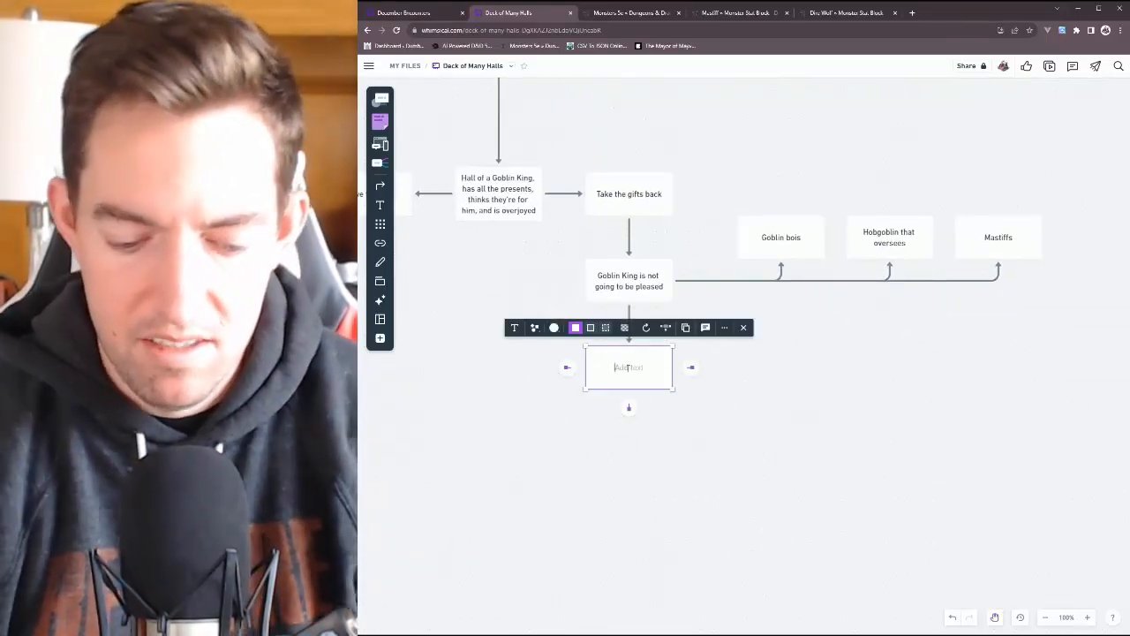
pyautogui.write('Party defe')
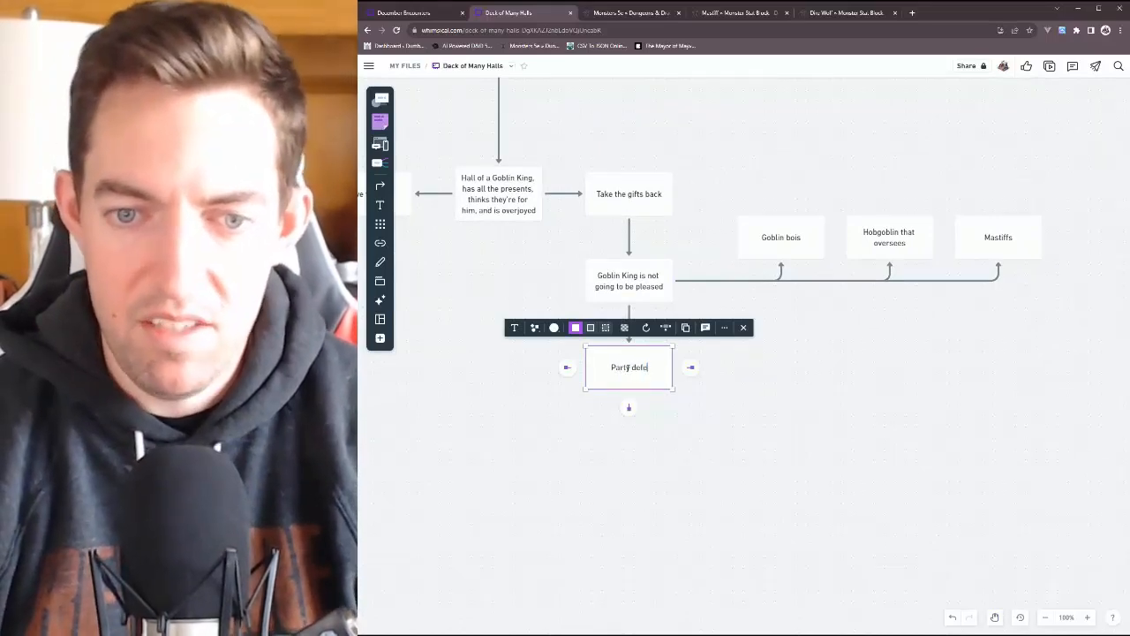
pyautogui.write('ats him')
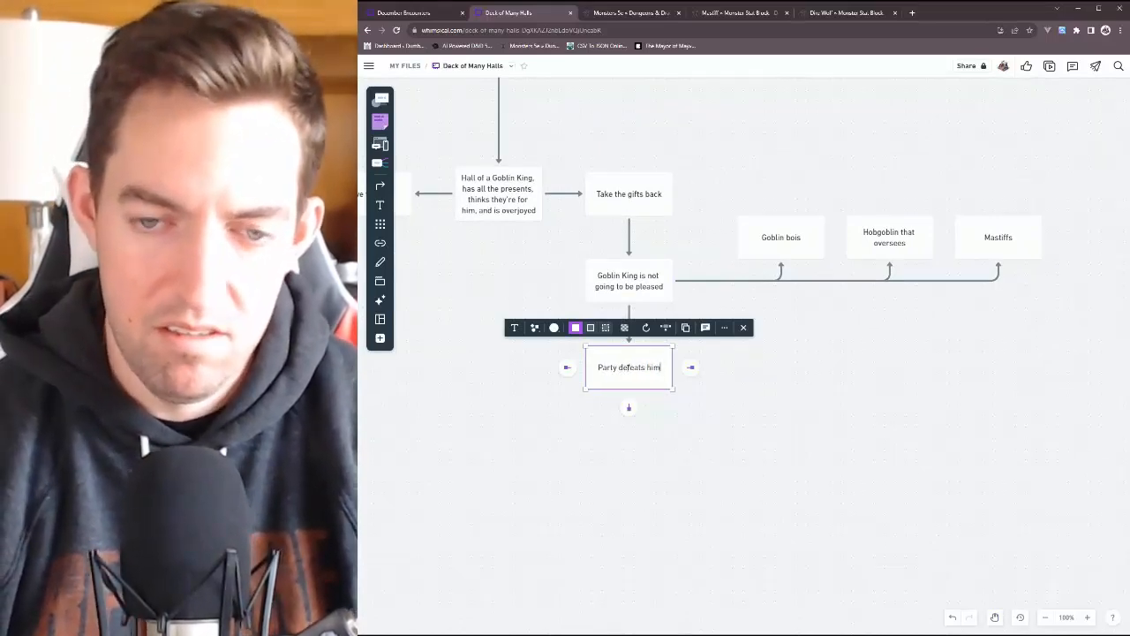
pyautogui.click(716, 422)
# Add a second branch box beside "Party defeats him" with the text "Party can reason"
pyautogui.click(629, 318)
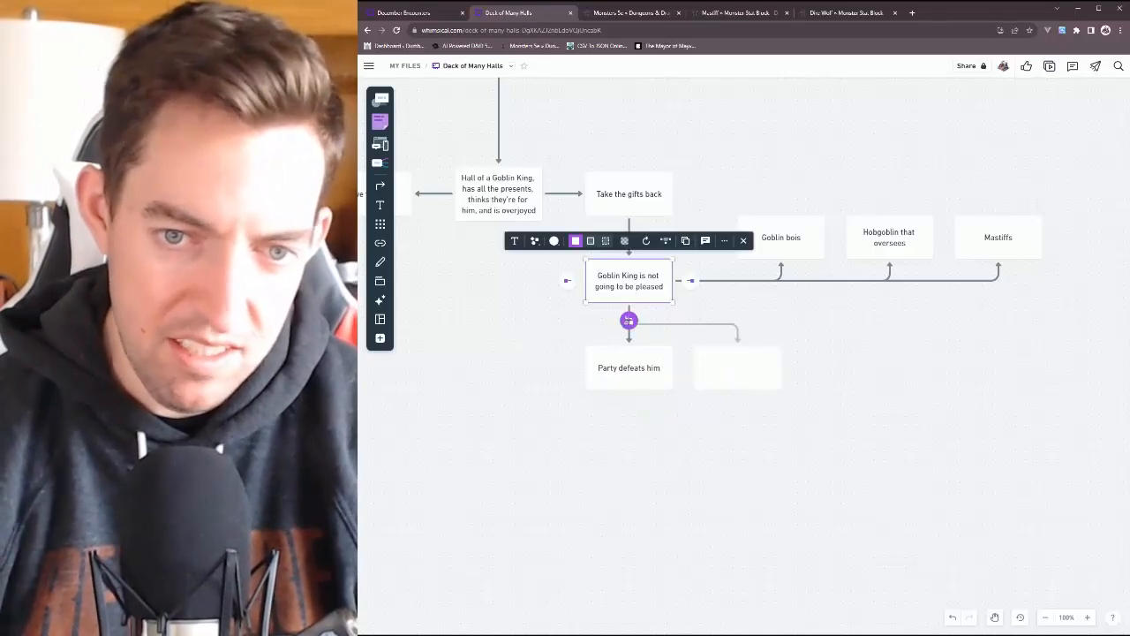
pyautogui.write('Party')
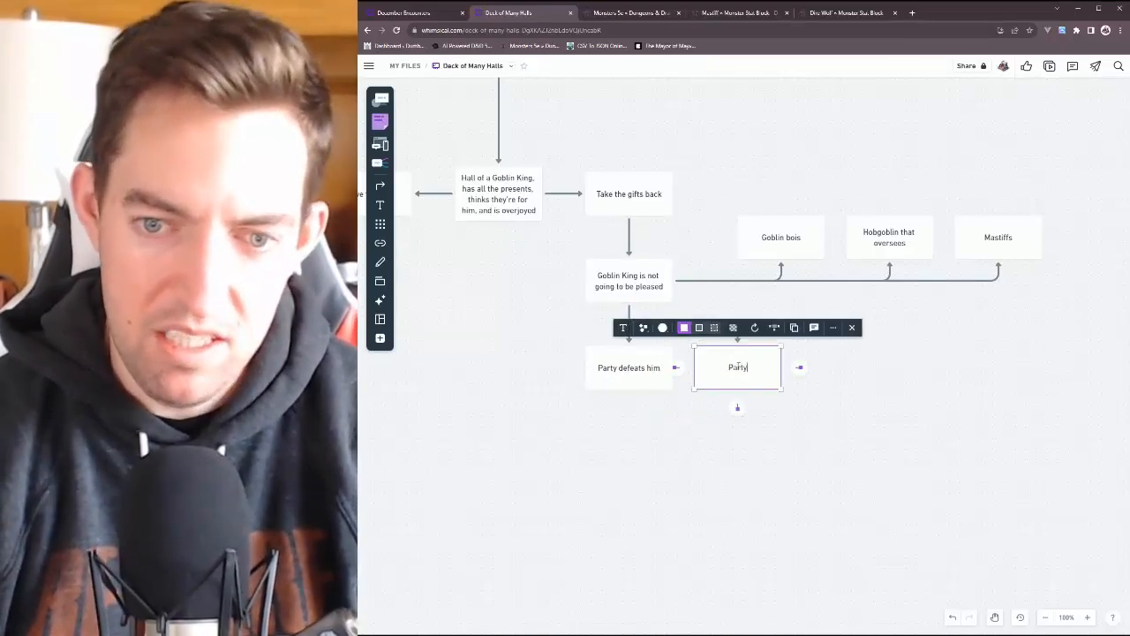
pyautogui.write(' can reason')
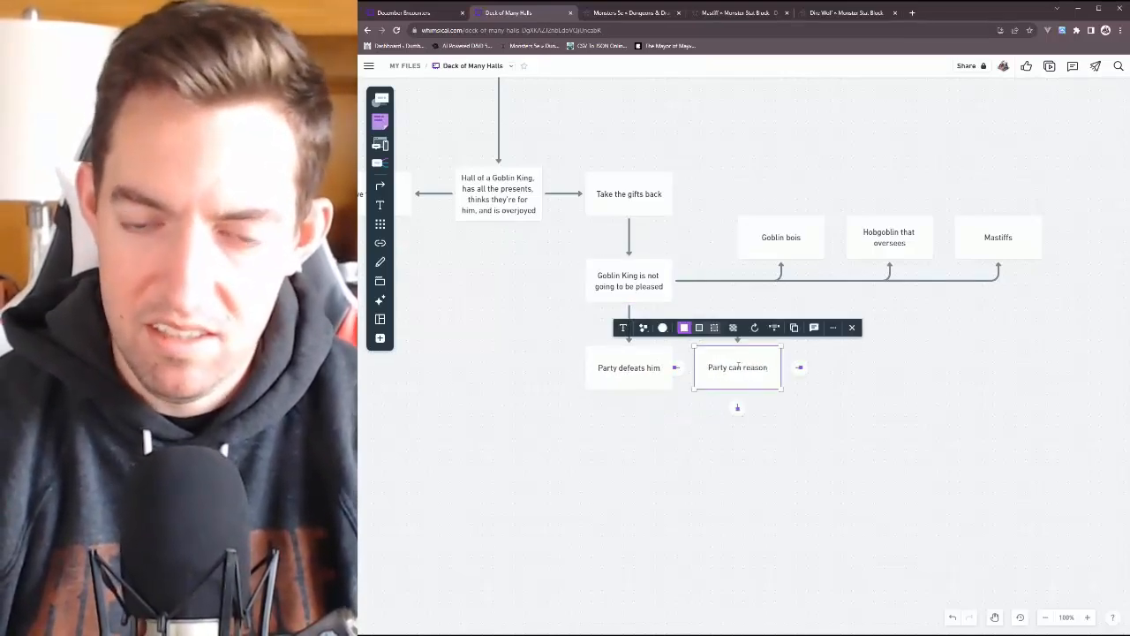
pyautogui.click(898, 401)
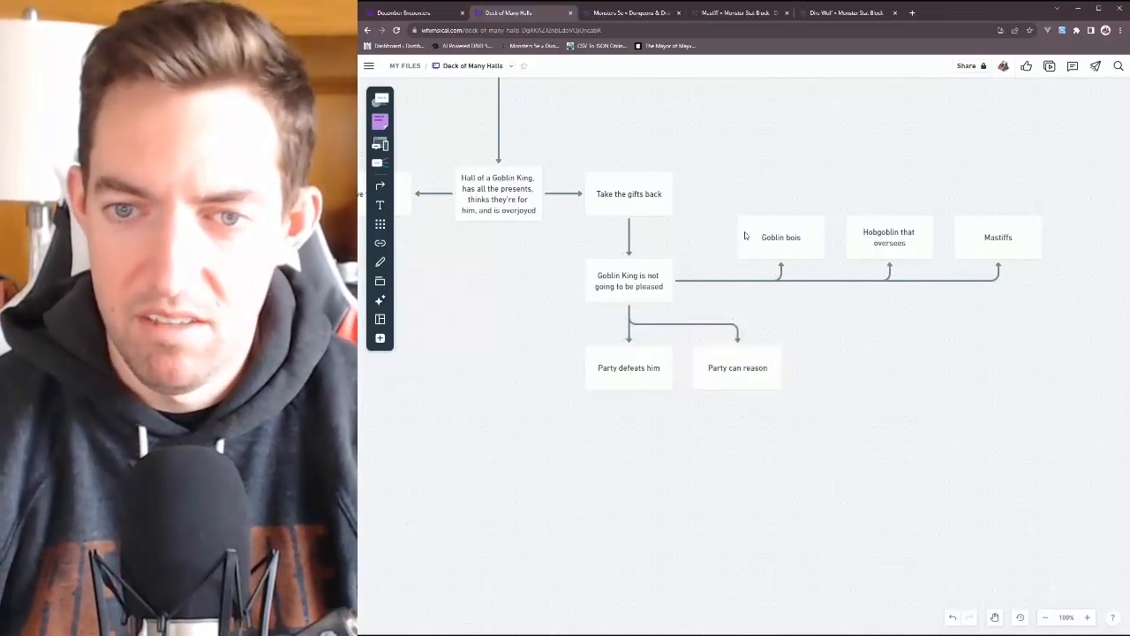
pyautogui.moveTo(719, 196); pyautogui.dragTo(1080, 305)
pyautogui.click(1082, 363)
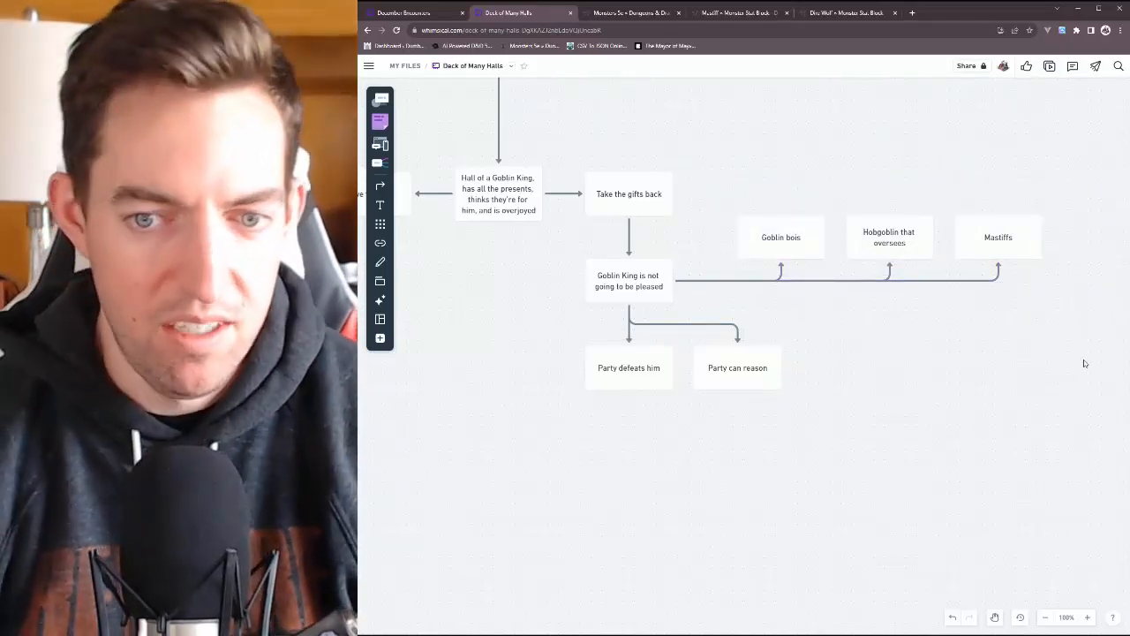
pyautogui.click(639, 372)
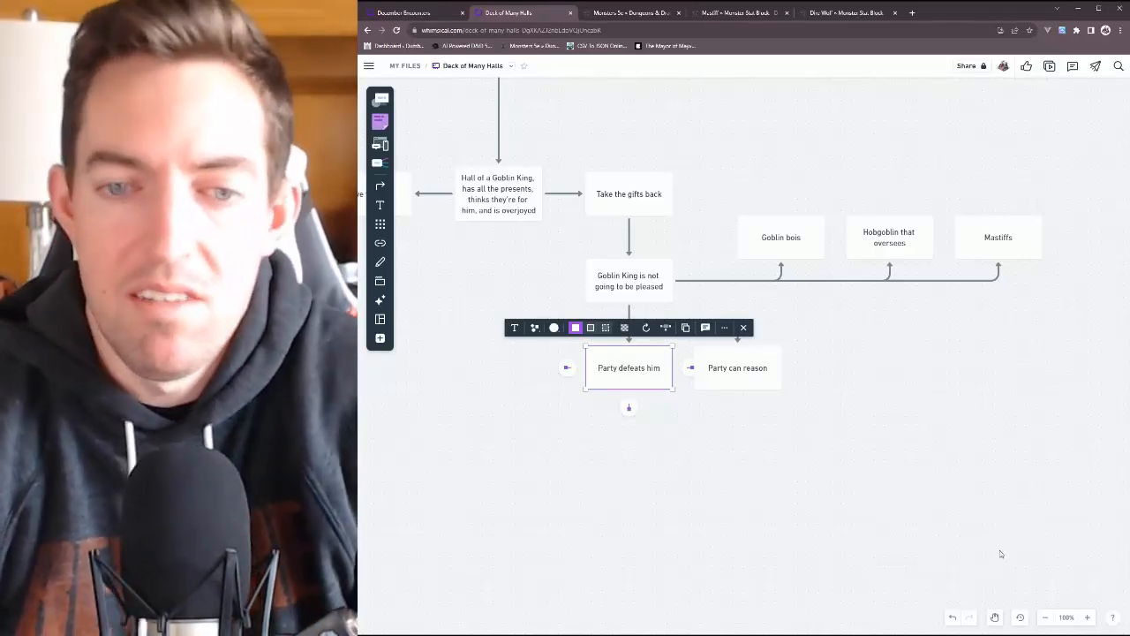
pyautogui.click(999, 554)
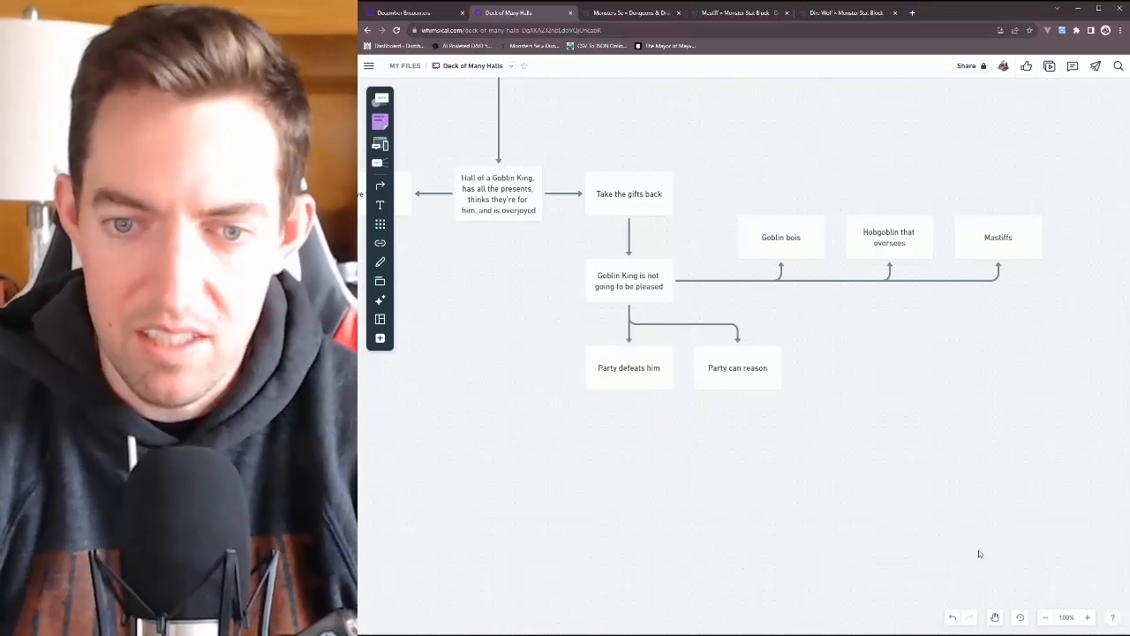
pyautogui.click(729, 372)
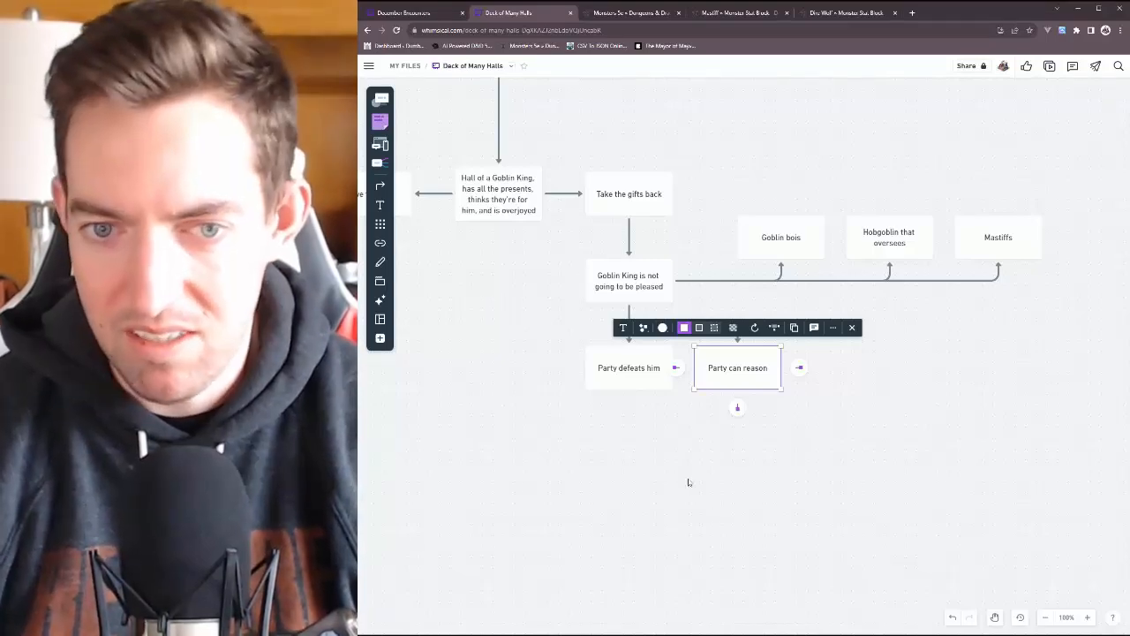
# Add an empty connected box below each of "Party defeats him" and "Party can reason"
pyautogui.moveTo(742, 477); pyautogui.dragTo(804, 390)
pyautogui.click(702, 315)
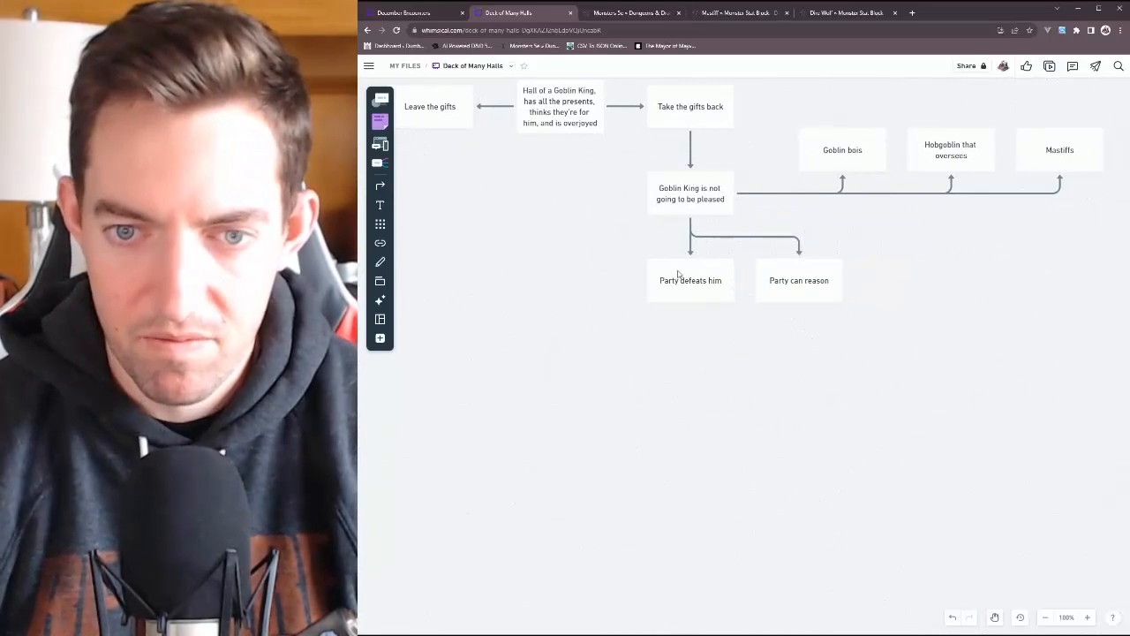
pyautogui.click(681, 280)
pyautogui.click(690, 318)
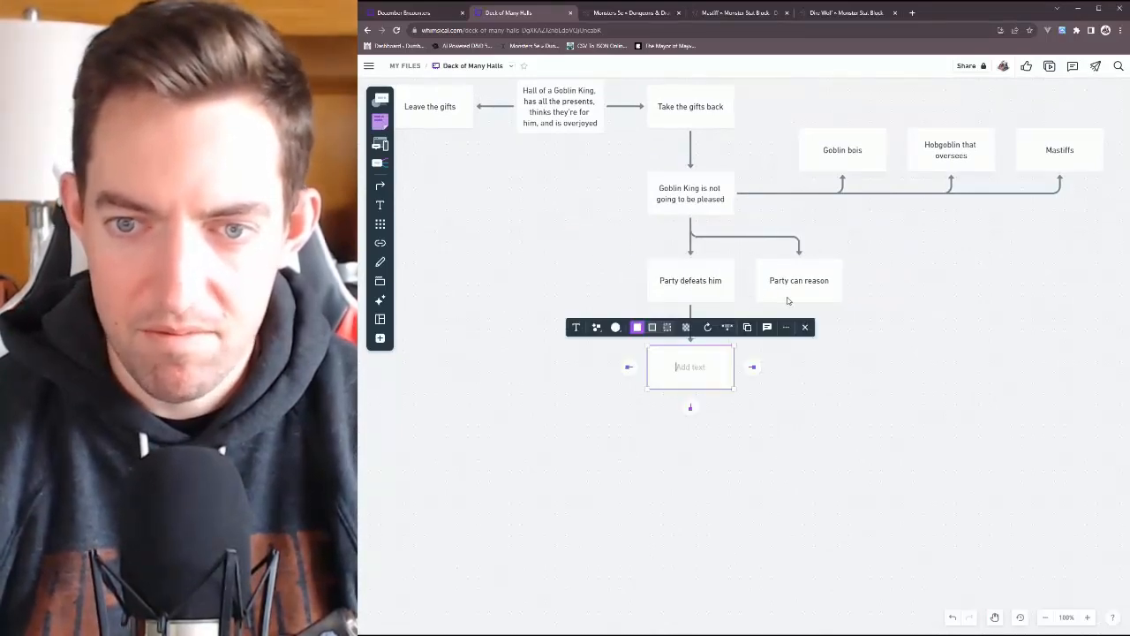
pyautogui.click(788, 291)
pyautogui.click(799, 320)
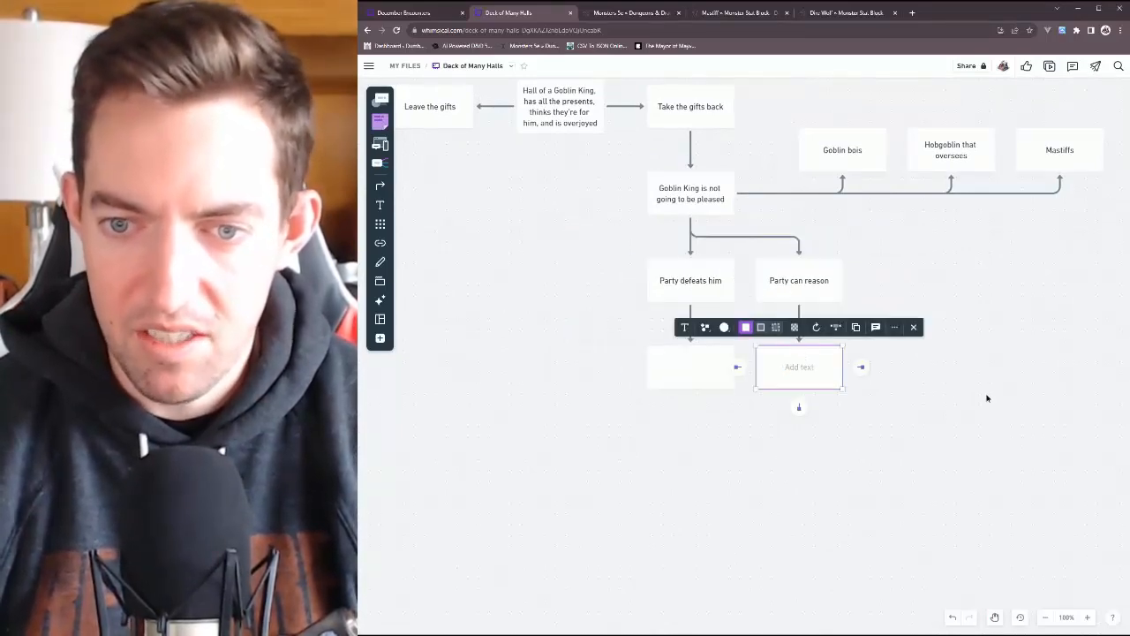
# Reroute the "Party can reason" connector to the empty box under "Party defeats him" and delete the spare empty box
pyautogui.click(987, 398)
pyautogui.moveTo(799, 332); pyautogui.dragTo(692, 326)
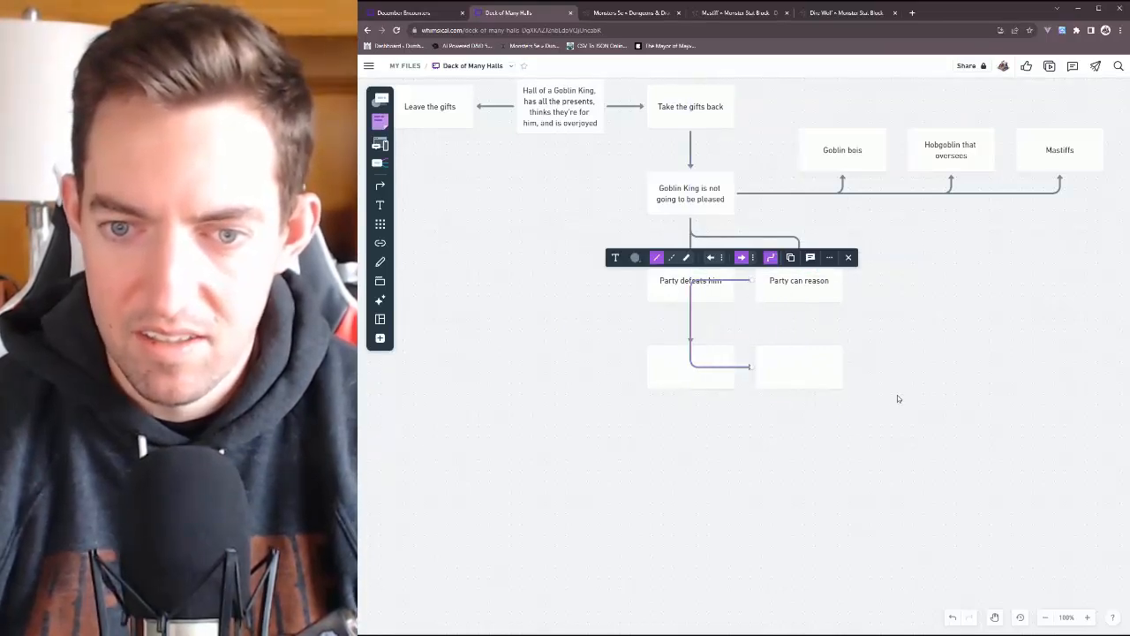
pyautogui.moveTo(799, 341); pyautogui.dragTo(692, 342)
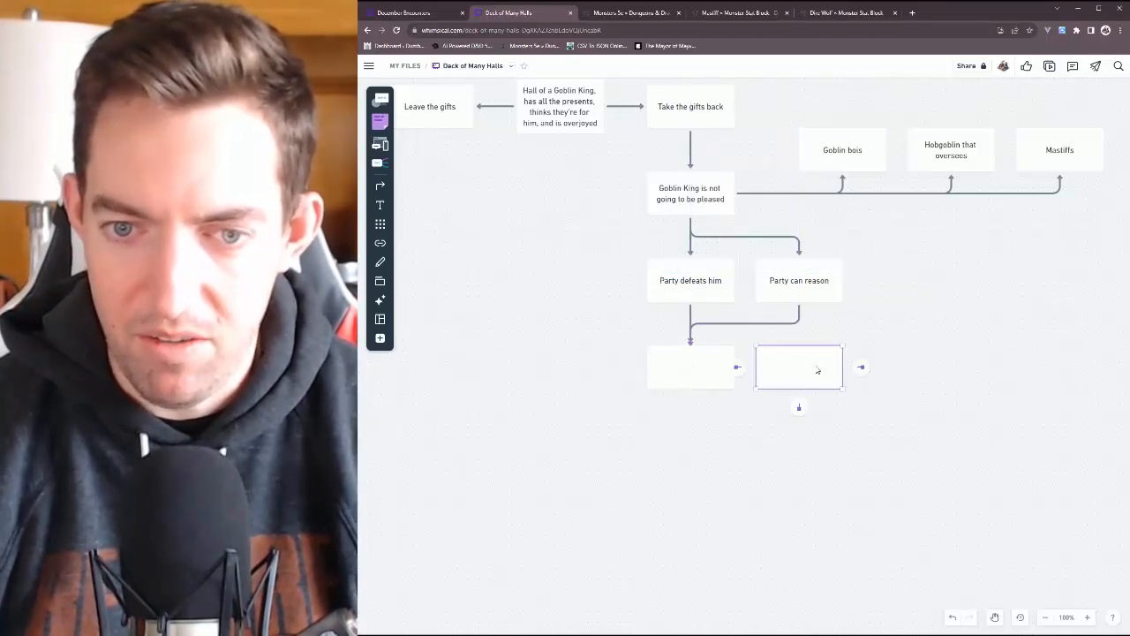
pyautogui.click(817, 371)
pyautogui.press('Delete')
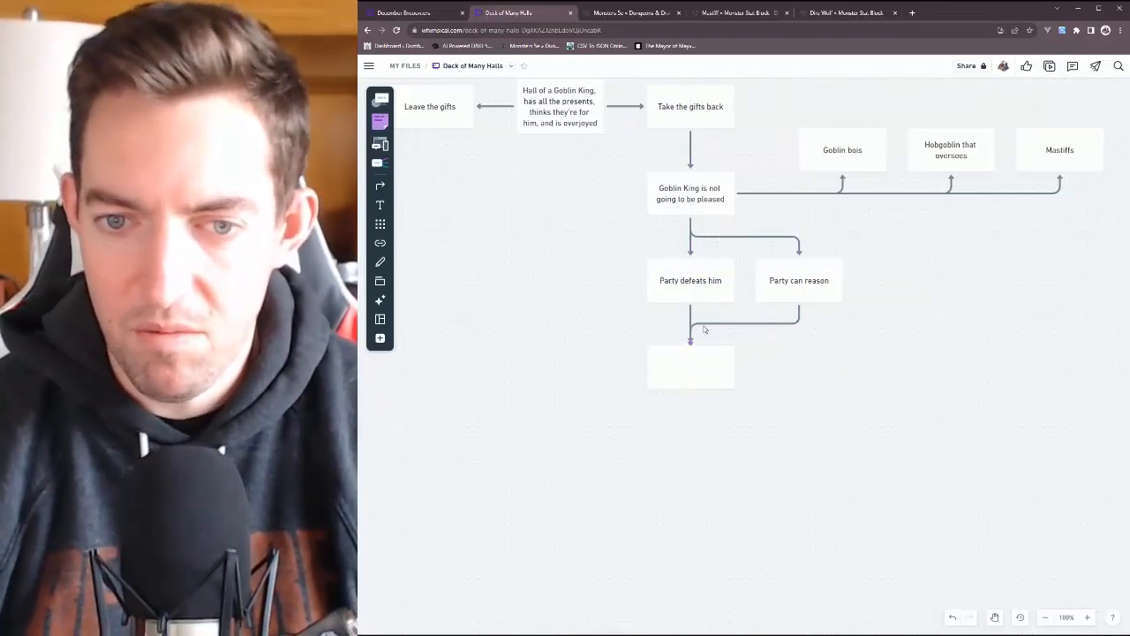
pyautogui.click(704, 325)
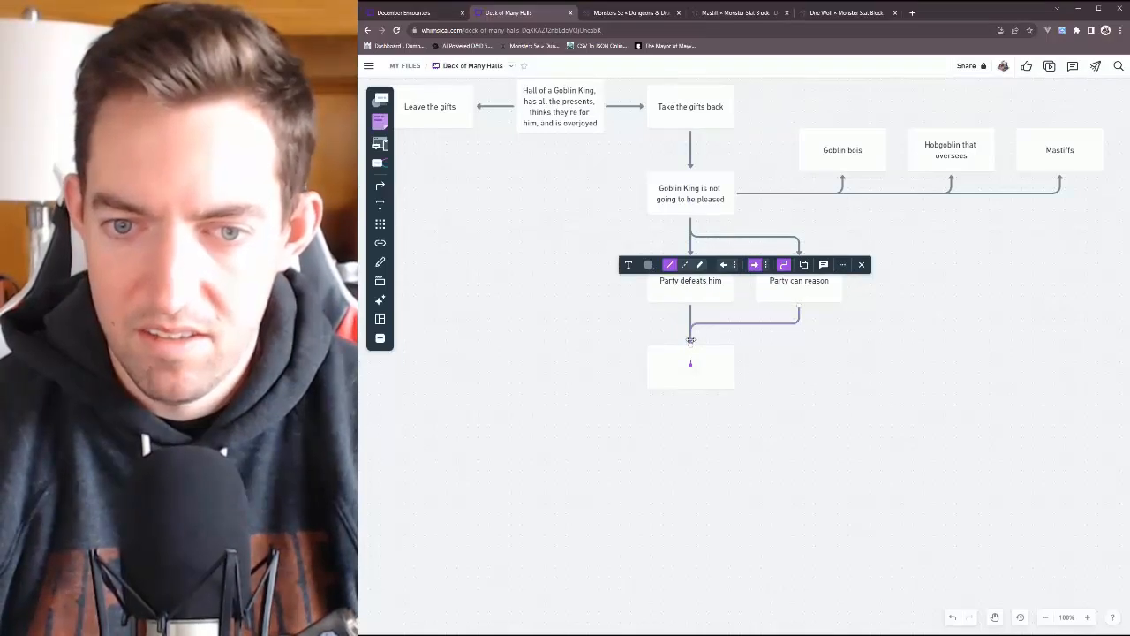
pyautogui.moveTo(690, 347); pyautogui.dragTo(691, 352)
pyautogui.click(857, 375)
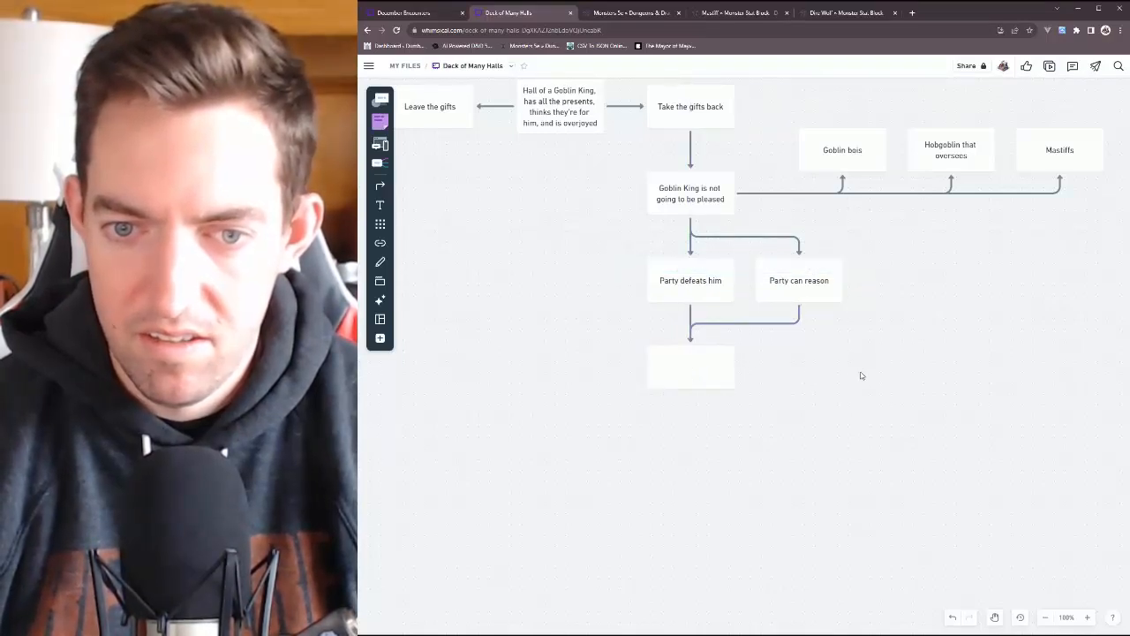
# Label the empty box where the two party branches merge "Get gifts, head back"
pyautogui.click(702, 364)
pyautogui.click(695, 366)
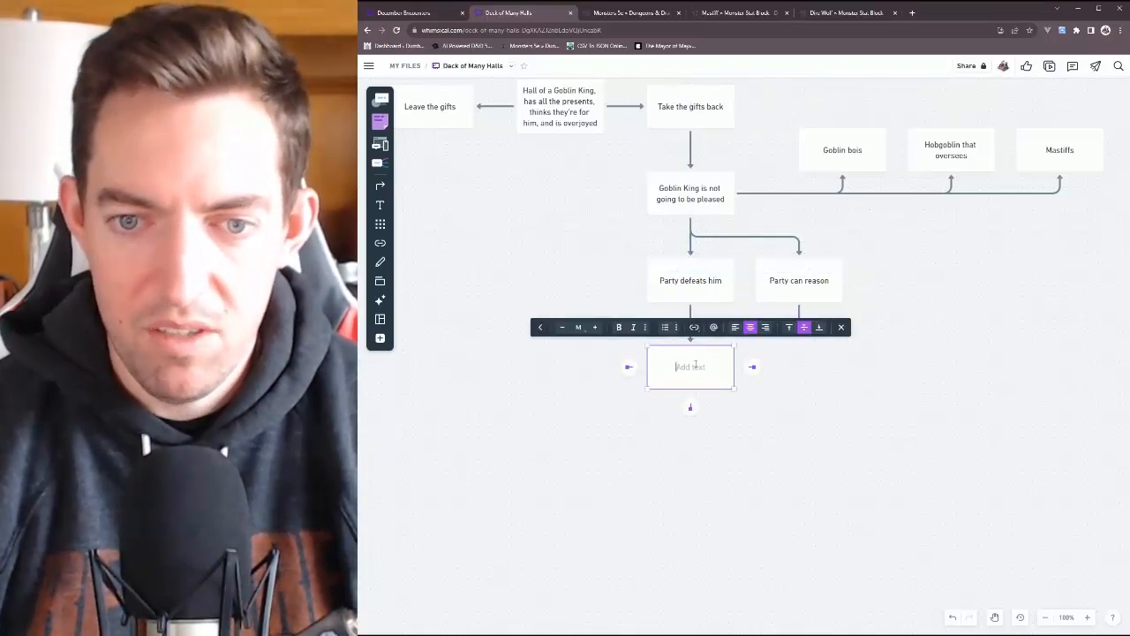
pyautogui.write('Get gifts')
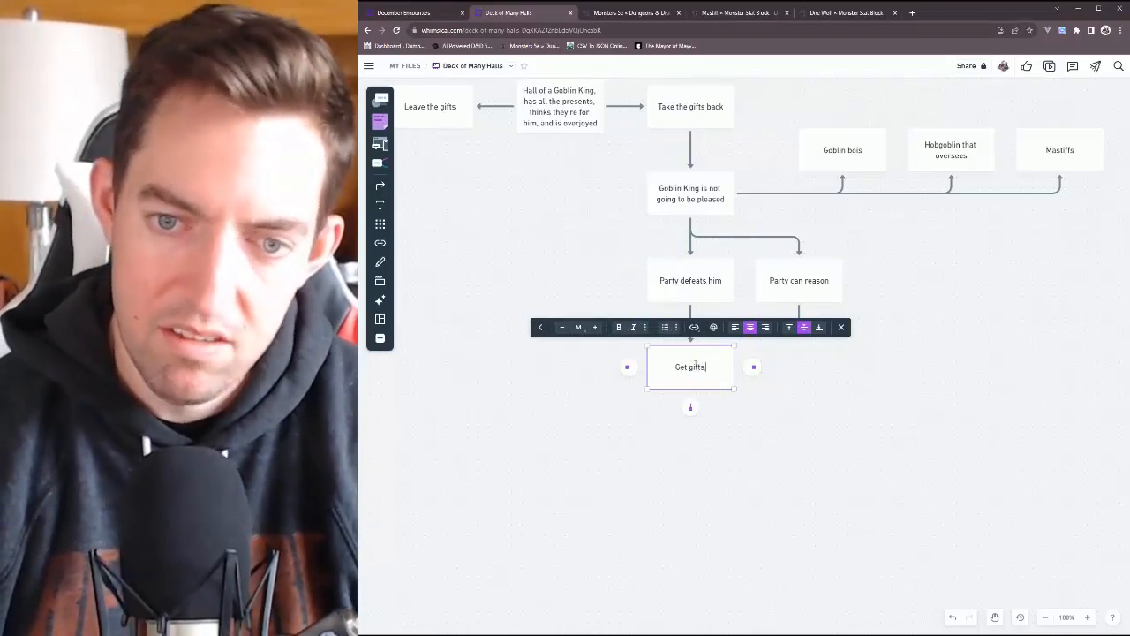
pyautogui.write(', head back')
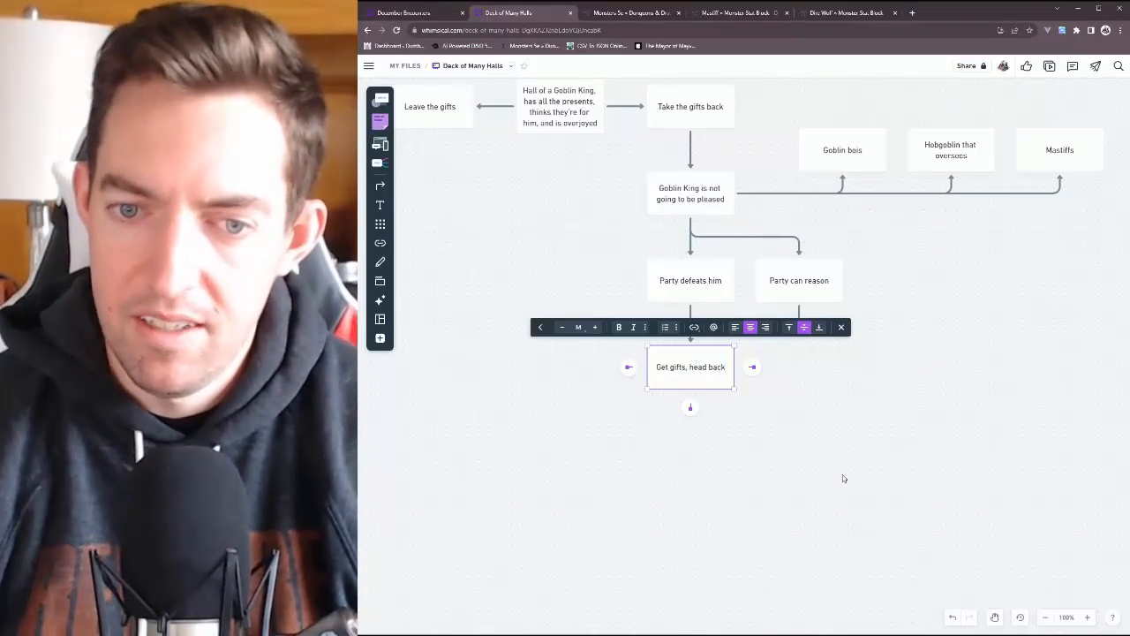
pyautogui.click(775, 430)
# Add a connected box below "Get gifts, head back" with the text "X Person is pleased, gives reward"
pyautogui.hscroll(-3, 773, 467)
pyautogui.click(809, 366)
pyautogui.click(805, 386)
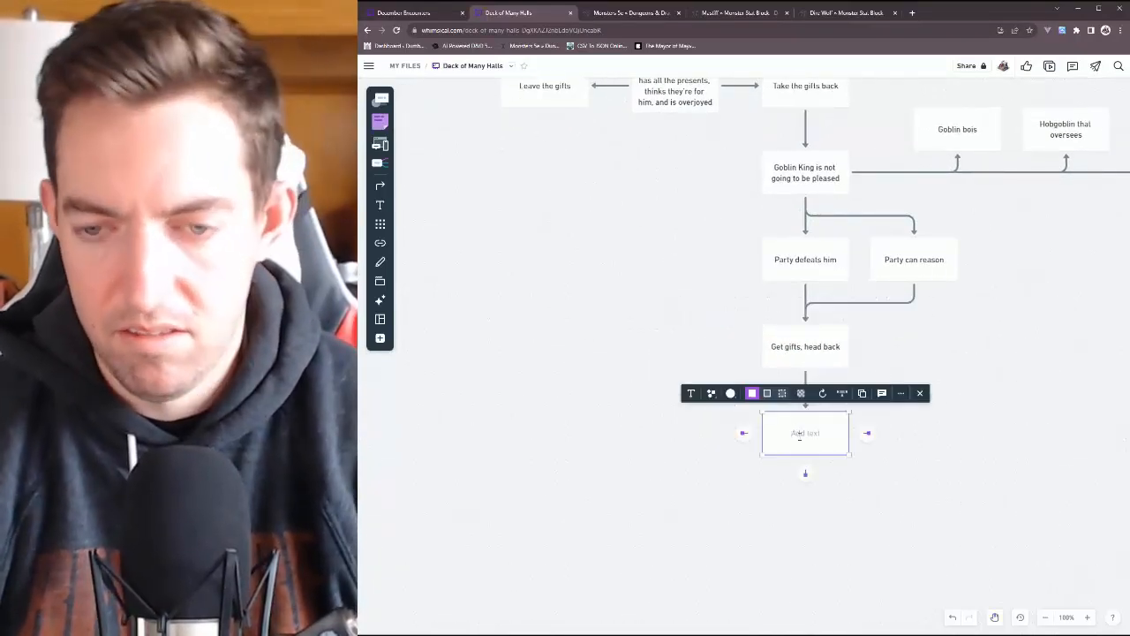
pyautogui.write('X Person')
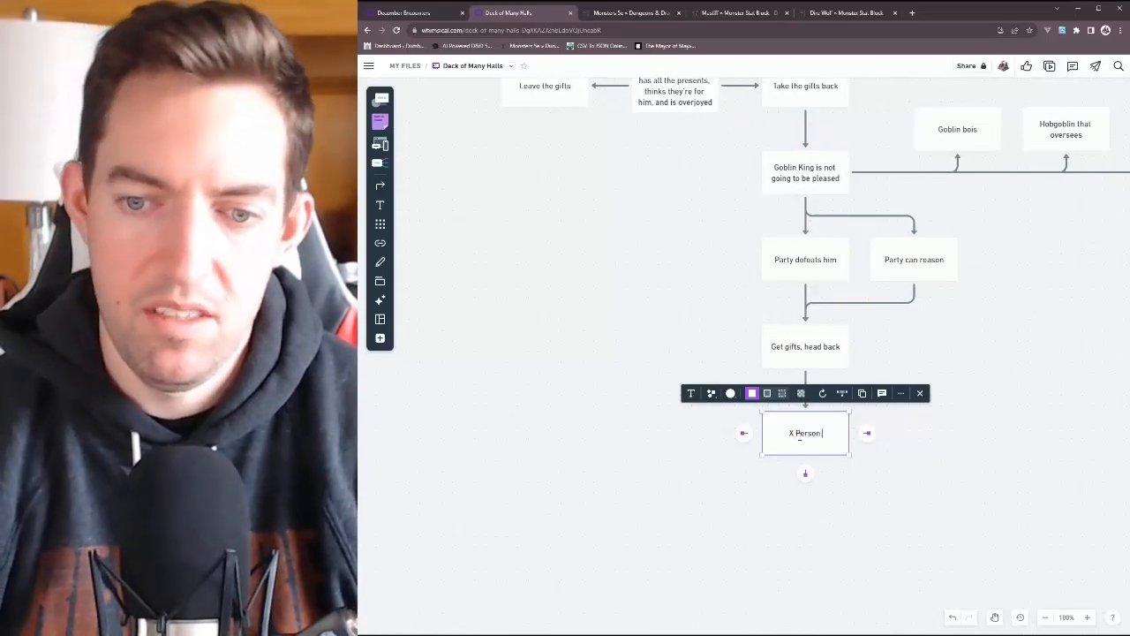
pyautogui.write(' is pleased, gi')
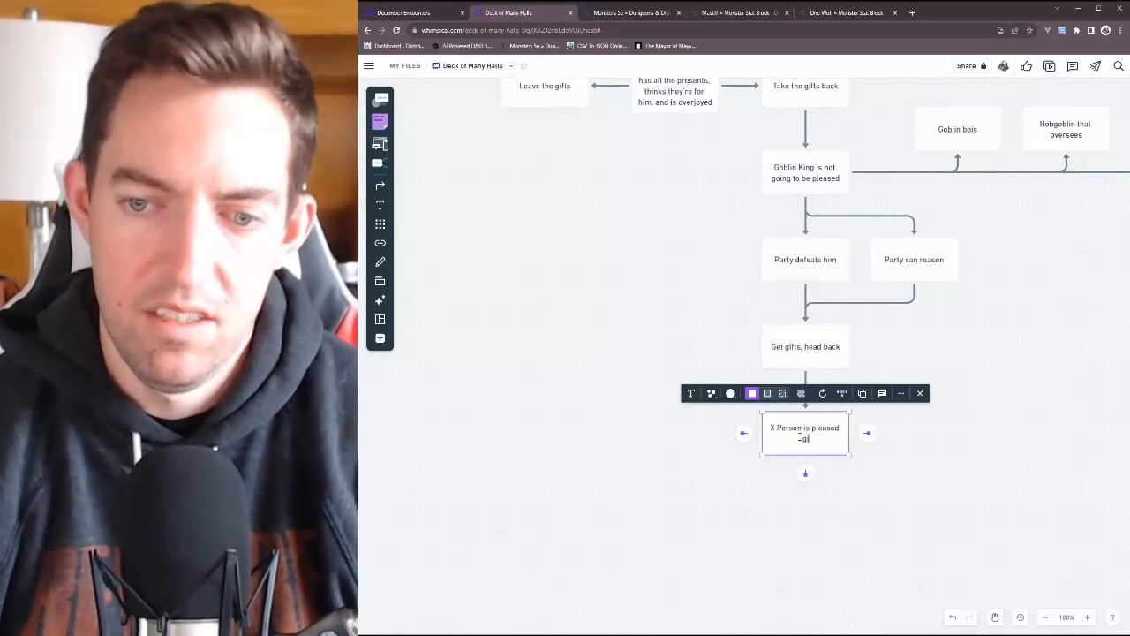
pyautogui.write('ves reward')
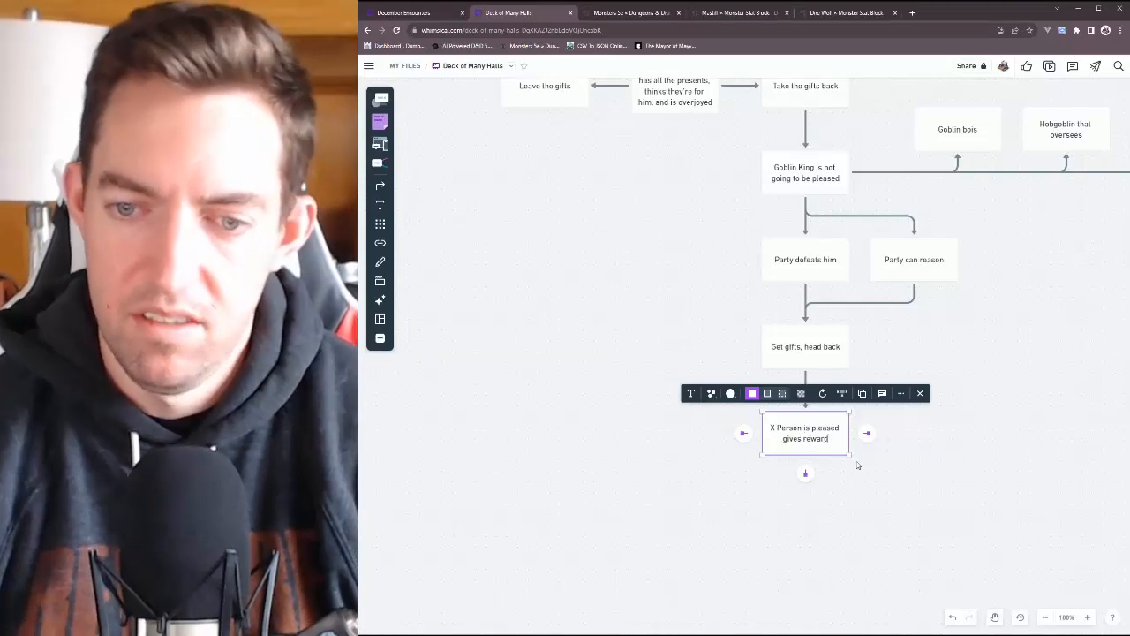
pyautogui.click(938, 468)
pyautogui.rightClick(1007, 229)
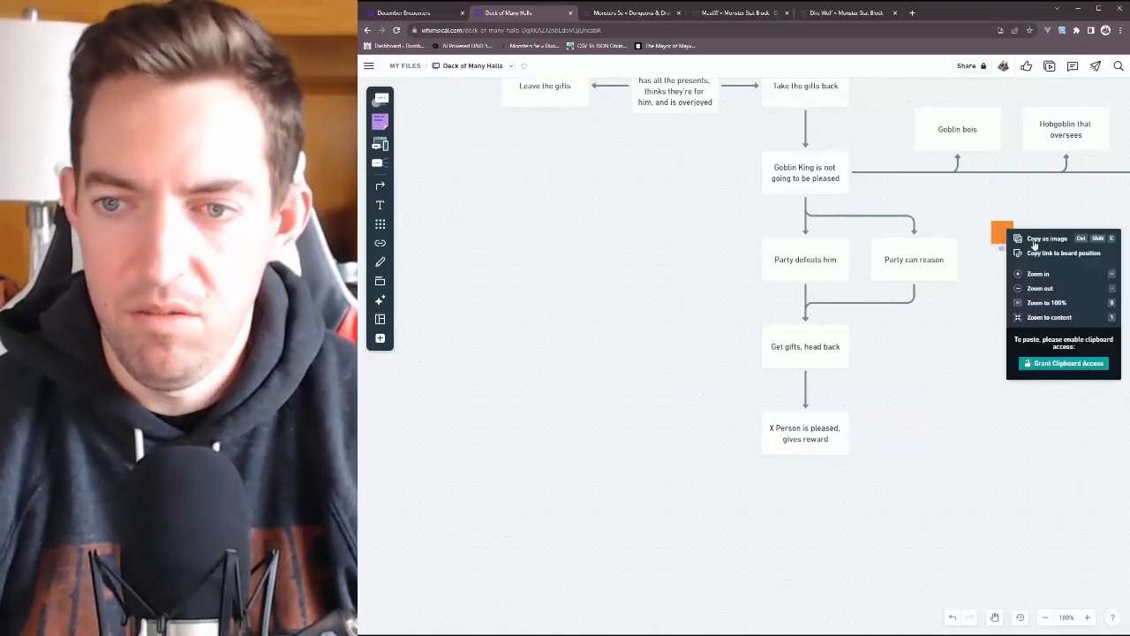
pyautogui.click(924, 414)
pyautogui.click(981, 465)
pyautogui.click(903, 414)
pyautogui.press('Delete')
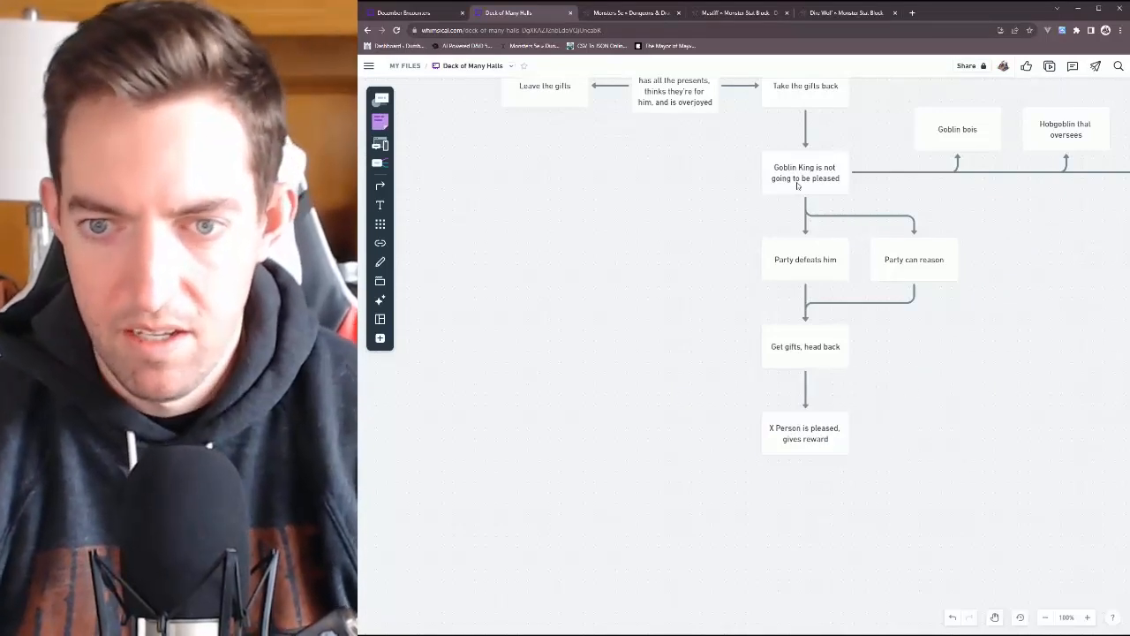
# Review the whole Deck of Many Halls flowchart from the opening encounter down to the reward box
pyautogui.scroll(-2, 797, 179)
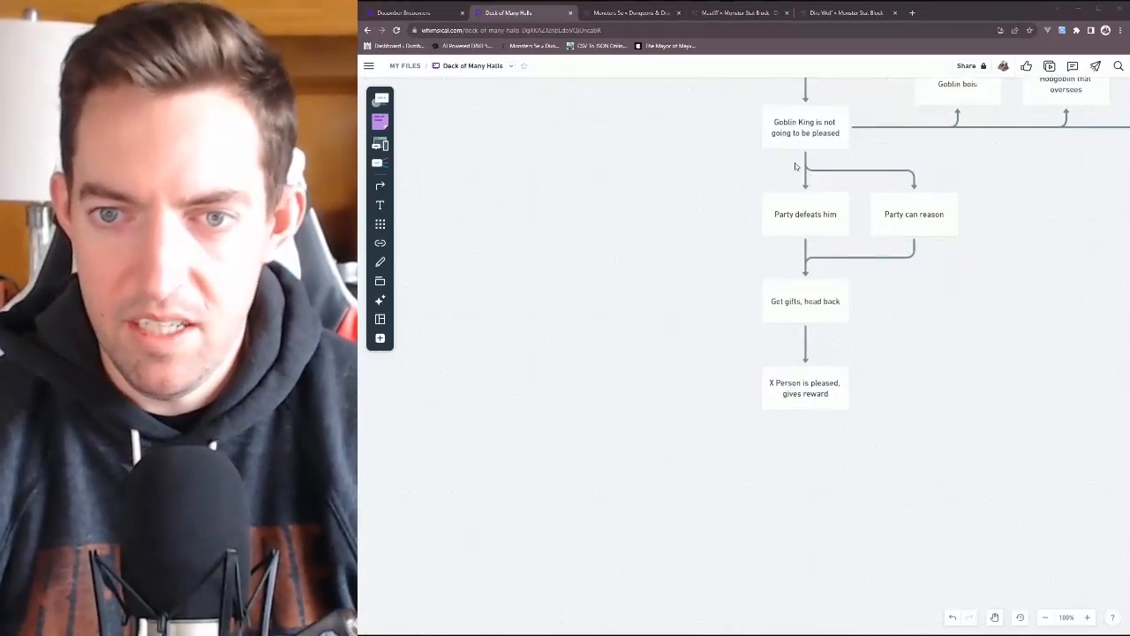
pyautogui.scroll(1, 799, 183)
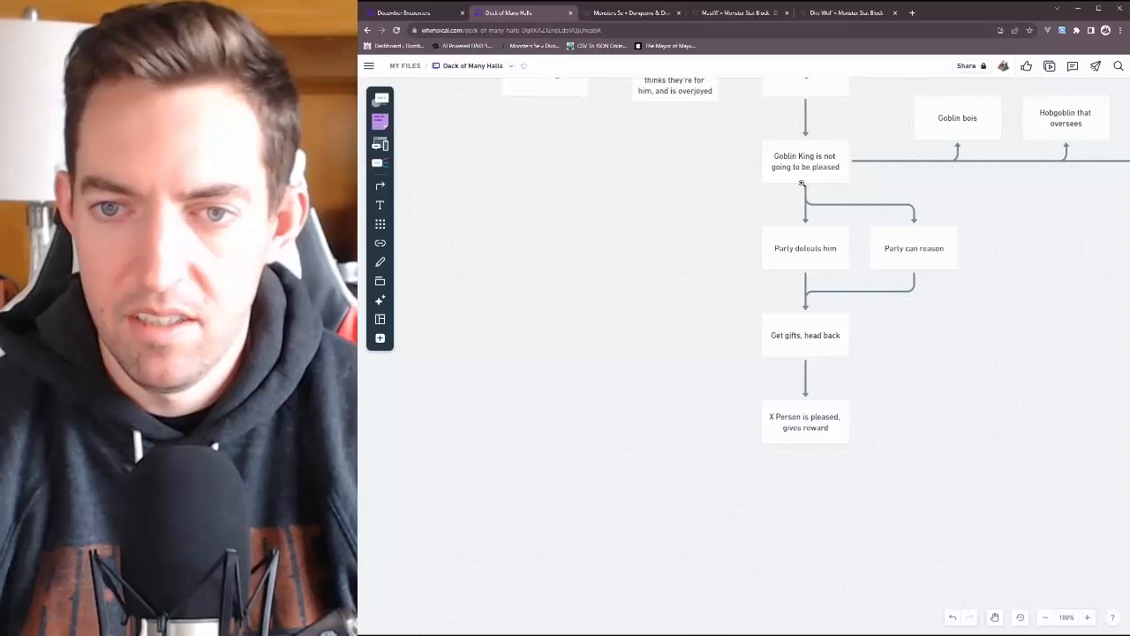
pyautogui.scroll(-5, 802, 183)
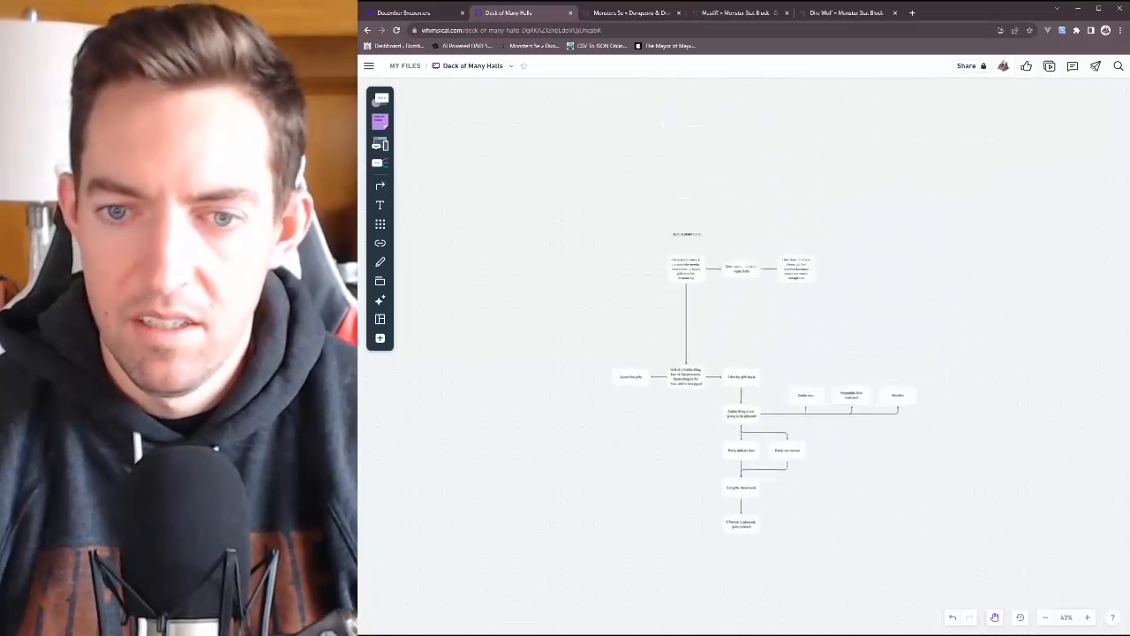
pyautogui.scroll(-3, 741, 353)
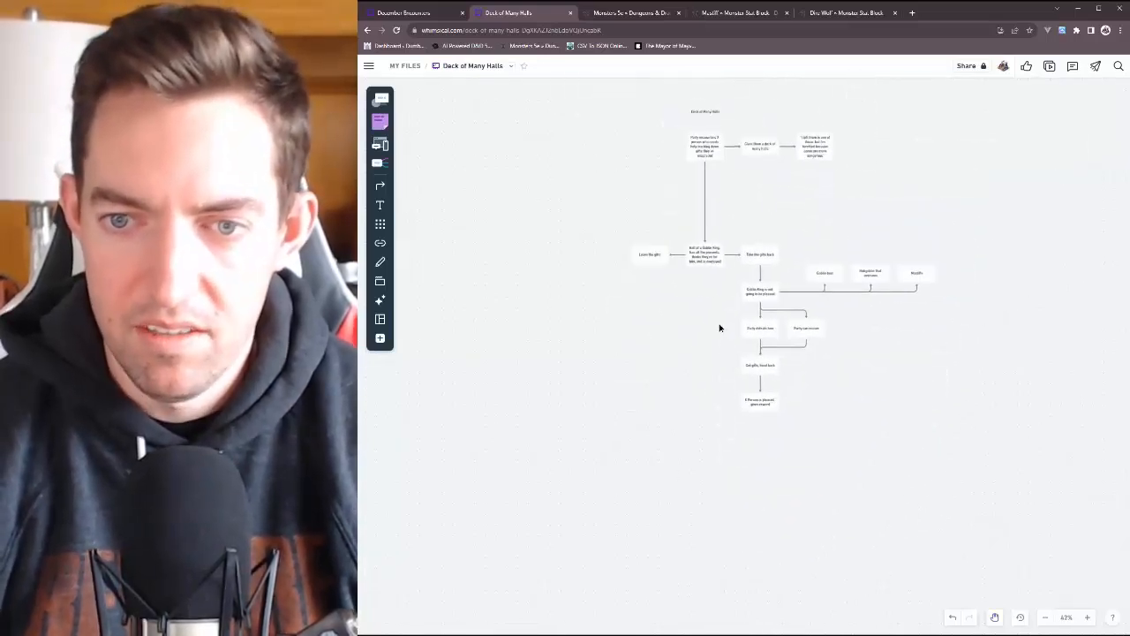
pyautogui.scroll(1, 711, 302)
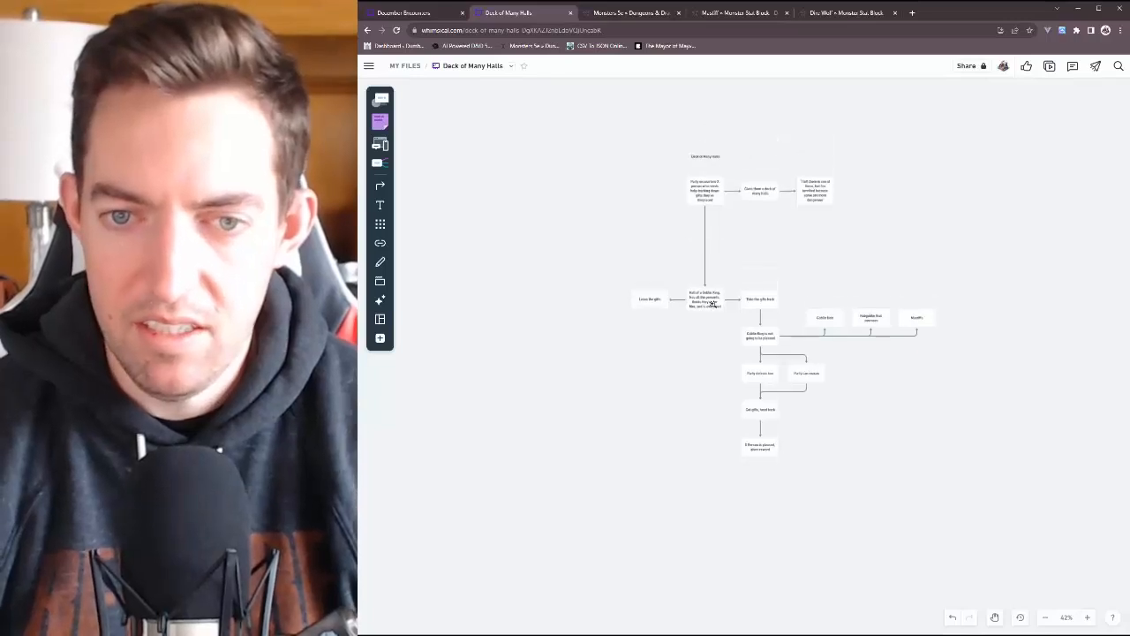
pyautogui.scroll(3, 714, 304)
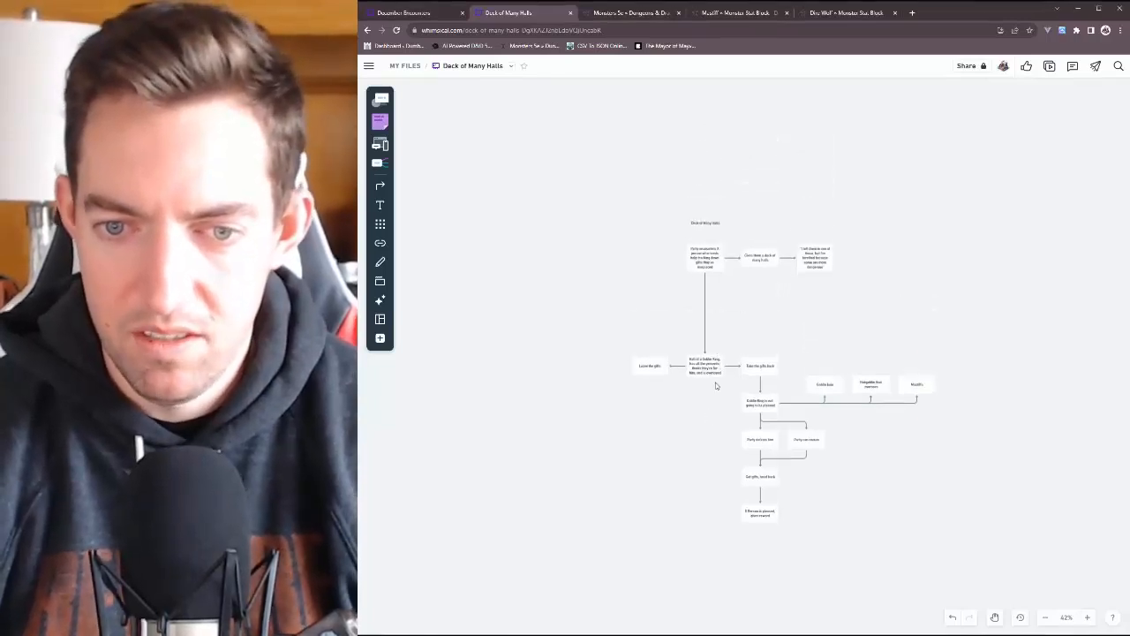
# Undo the flowchart edits back to the point where only "Goblin bois" hangs below "Goblin King is not going to be pleased"
pyautogui.hotkey('ctrl', 'z')
pyautogui.hotkey('ctrl', 'z')
pyautogui.hotkey('ctrl', 'z')
pyautogui.hotkey('ctrl', 'z')
pyautogui.hotkey('ctrl', 'z')
pyautogui.hotkey('ctrl', 'z')
pyautogui.scroll(4, 721, 372)
pyautogui.hotkey('ctrl', 'z')
pyautogui.hotkey('ctrl', 'z')
pyautogui.hotkey('ctrl', 'z')
pyautogui.hotkey('ctrl', 'z')
pyautogui.hotkey('ctrl', 'z')
pyautogui.hotkey('ctrl', 'z')
pyautogui.moveTo(647, 466); pyautogui.dragTo(599, 247)
pyautogui.hotkey('ctrl', 'z')
pyautogui.hotkey('ctrl', 'z')
pyautogui.hotkey('ctrl', 'z')
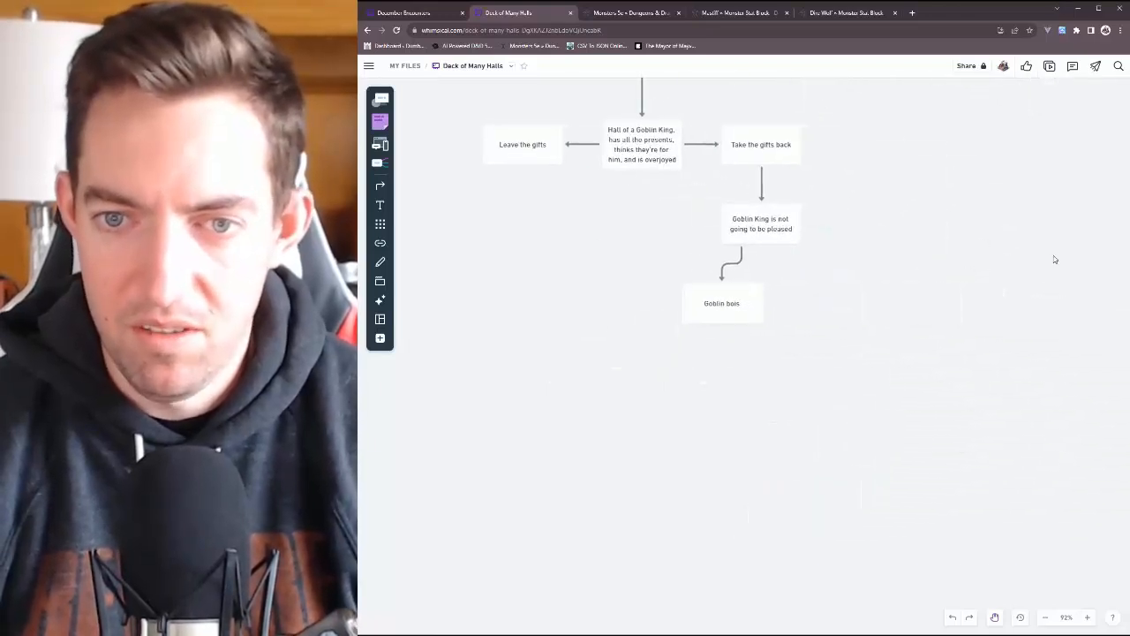
# Redo the undone flowchart edits through to the "X Person is pleased, gives reward" box
pyautogui.hotkey('ctrl', 'shift', 'z')
pyautogui.hotkey('ctrl', 'shift', 'z')
pyautogui.hotkey('ctrl', 'shift', 'z')
pyautogui.hotkey('ctrl', 'shift', 'z')
pyautogui.hotkey('ctrl', 'shift', 'z')
pyautogui.hotkey('ctrl', 'shift', 'z')
pyautogui.hotkey('ctrl', 'shift', 'z')
pyautogui.hotkey('ctrl', 'shift', 'z')
pyautogui.hotkey('ctrl', 'shift', 'z')
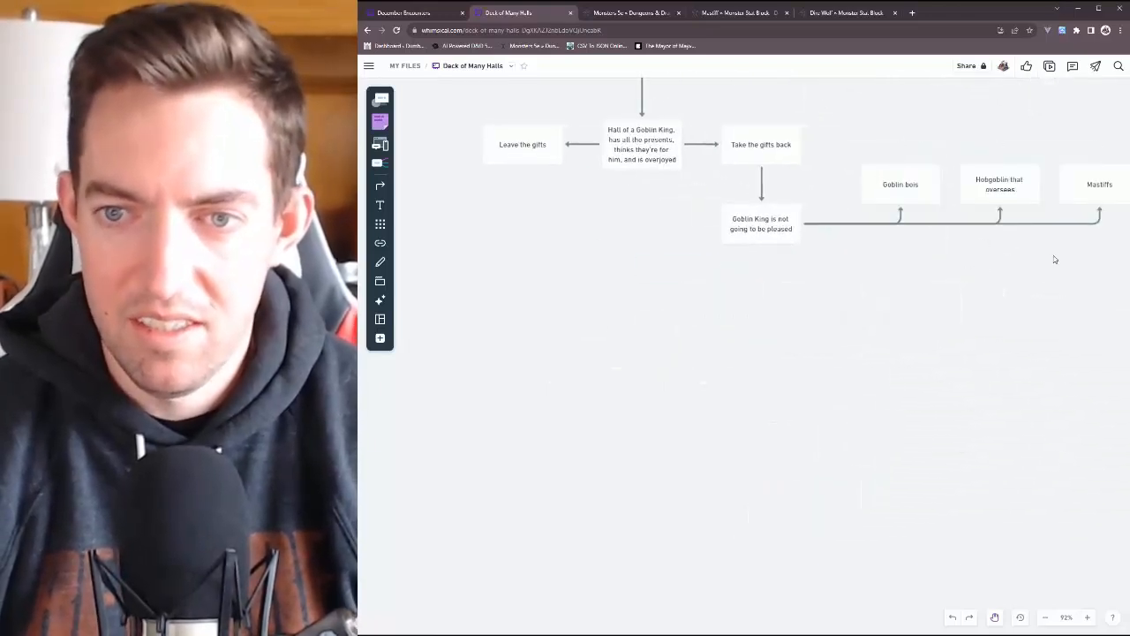
pyautogui.hotkey('ctrl', 'shift', 'z')
pyautogui.hotkey('ctrl', 'shift', 'z')
pyautogui.hotkey('ctrl', 'shift', 'z')
pyautogui.hotkey('ctrl', 'shift', 'z')
pyautogui.hotkey('ctrl', 'shift', 'z')
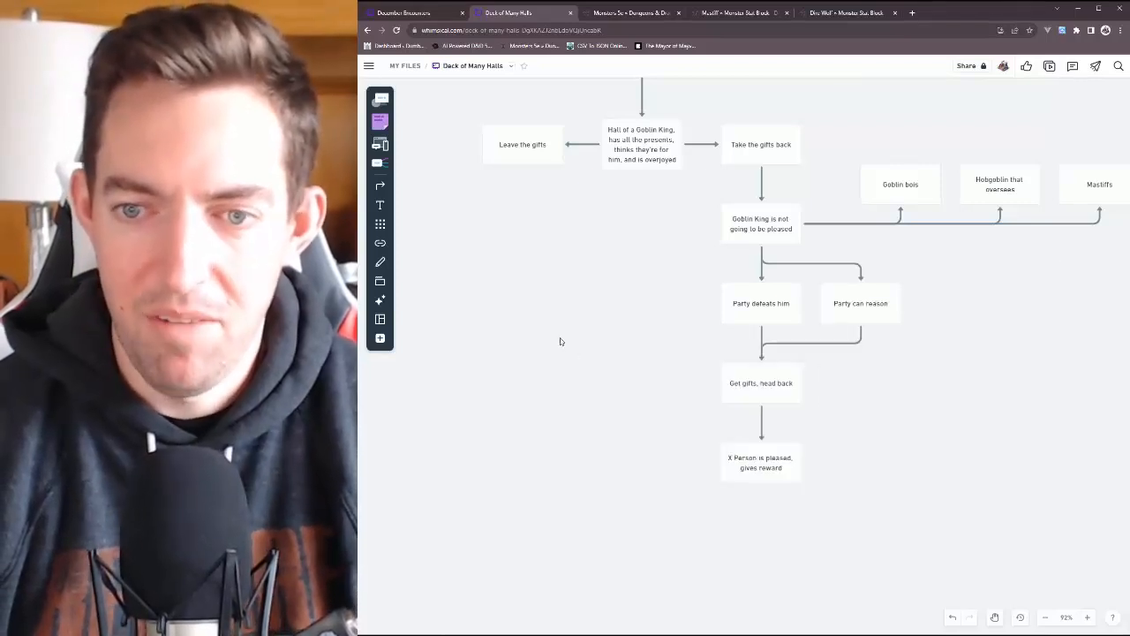
# Examine the "Leave the gifts" and "Take the gifts back" branches in the context of the full encounter flowchart
pyautogui.moveTo(569, 352); pyautogui.dragTo(712, 408)
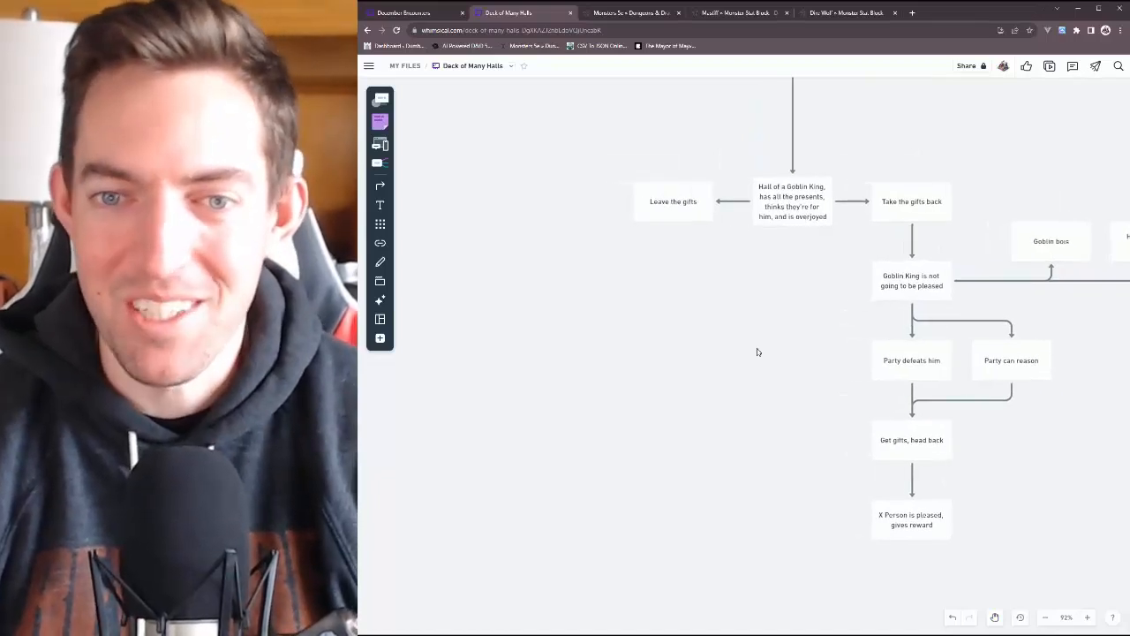
pyautogui.click(666, 205)
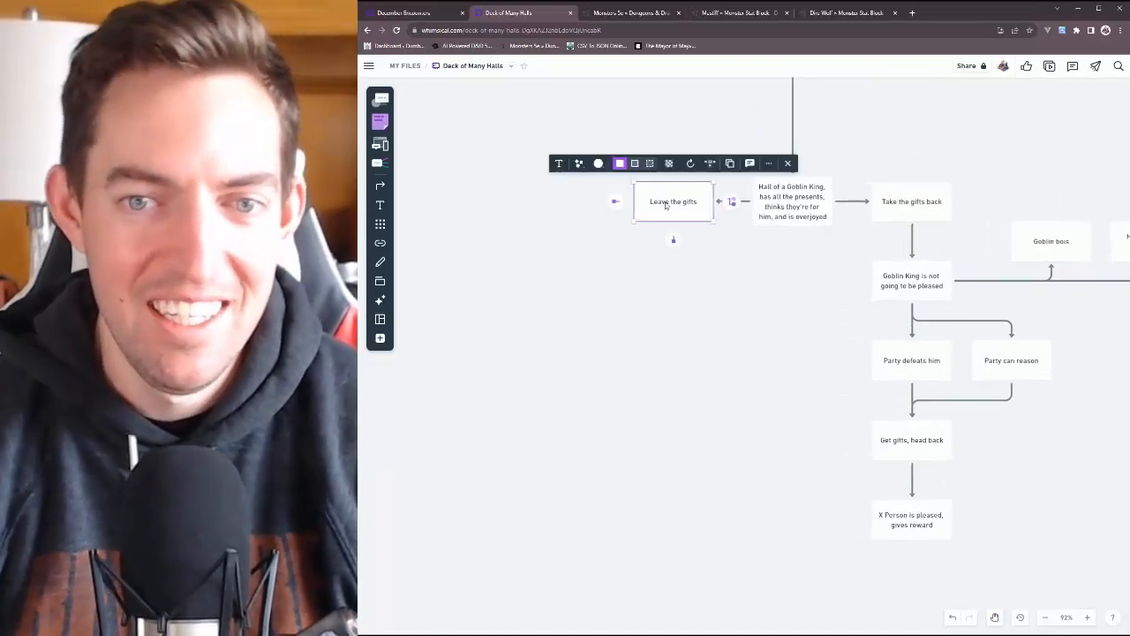
pyautogui.press('Escape')
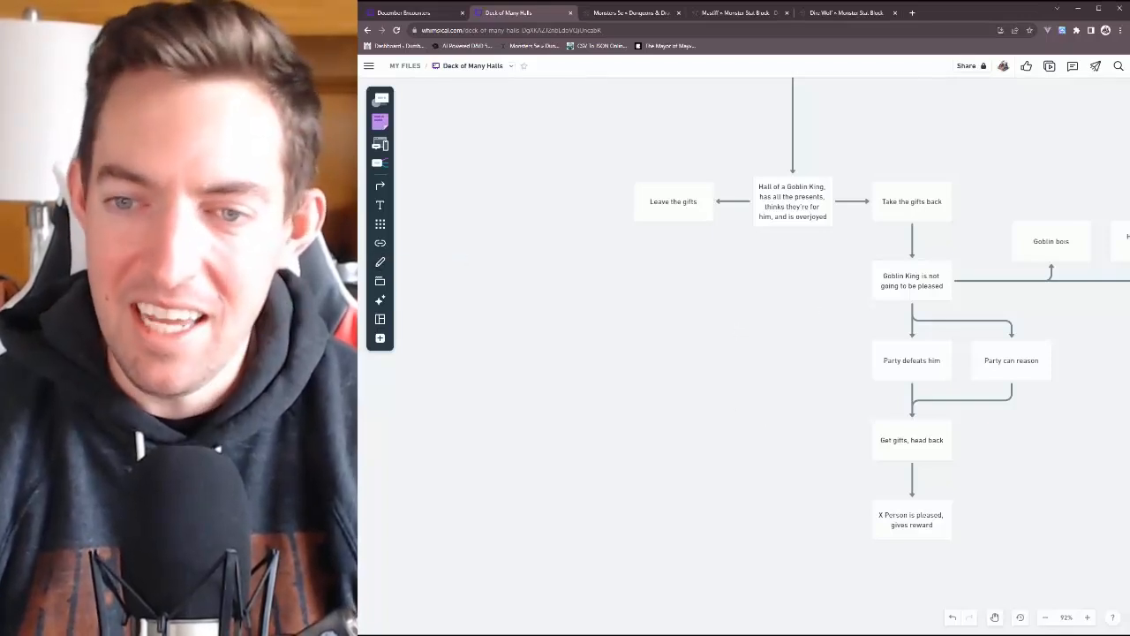
pyautogui.scroll(-3, 838, 198)
pyautogui.scroll(-4, 839, 198)
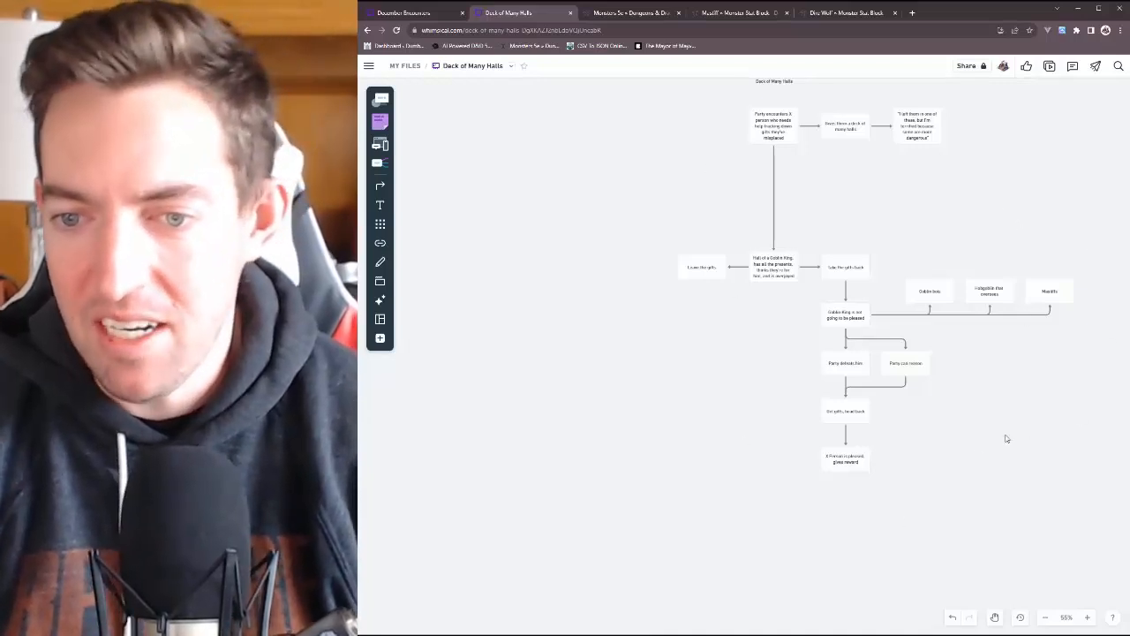
pyautogui.scroll(3, 923, 298)
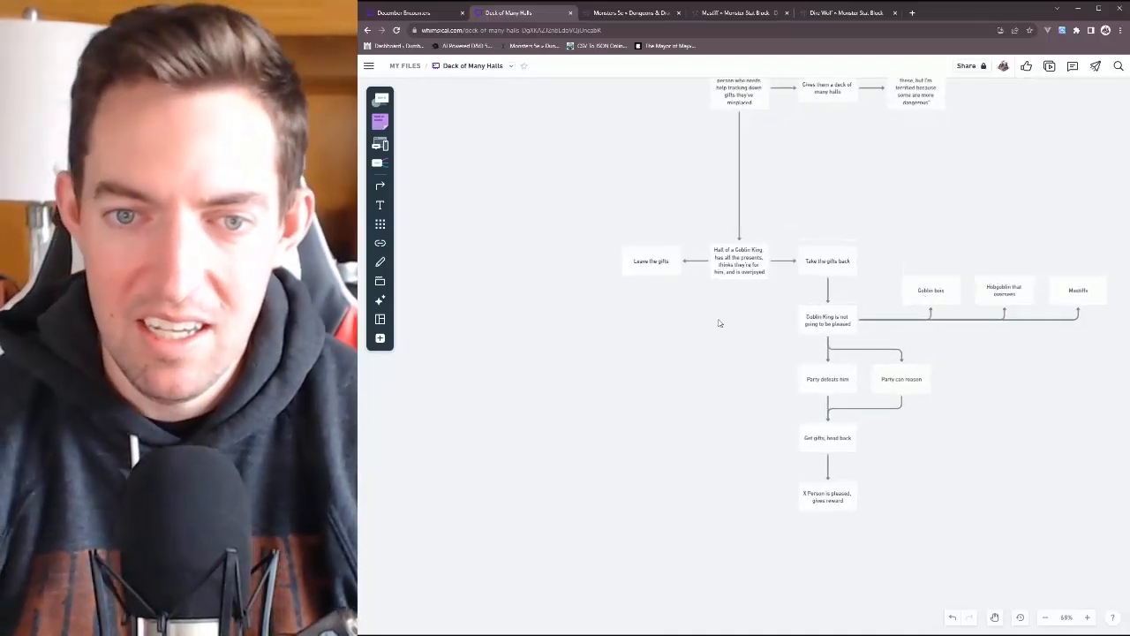
pyautogui.click(643, 257)
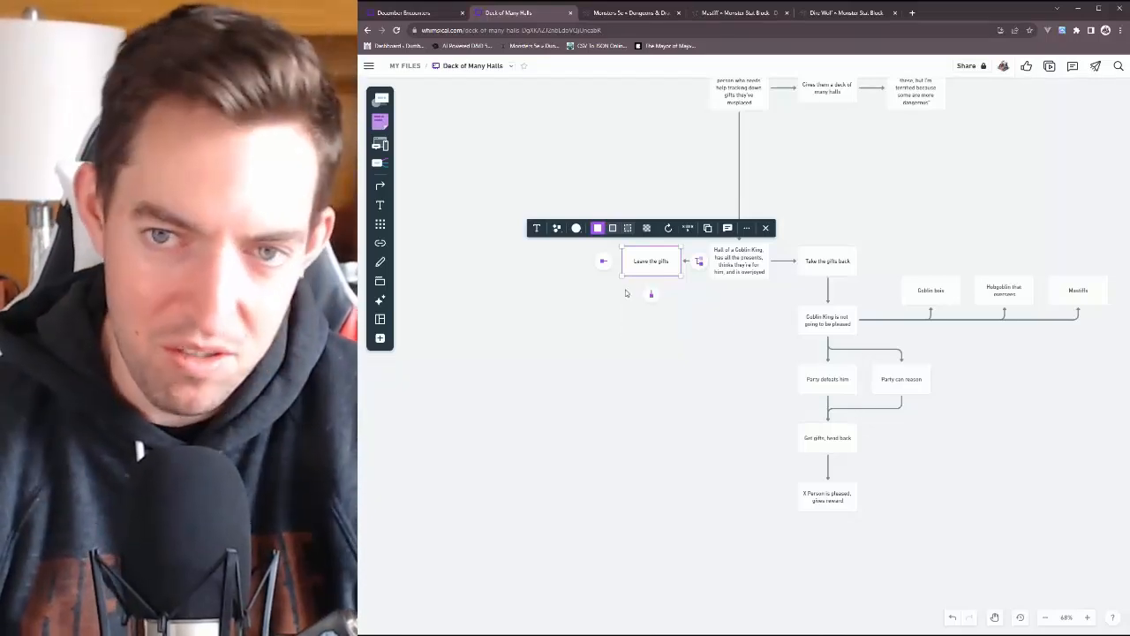
pyautogui.click(554, 334)
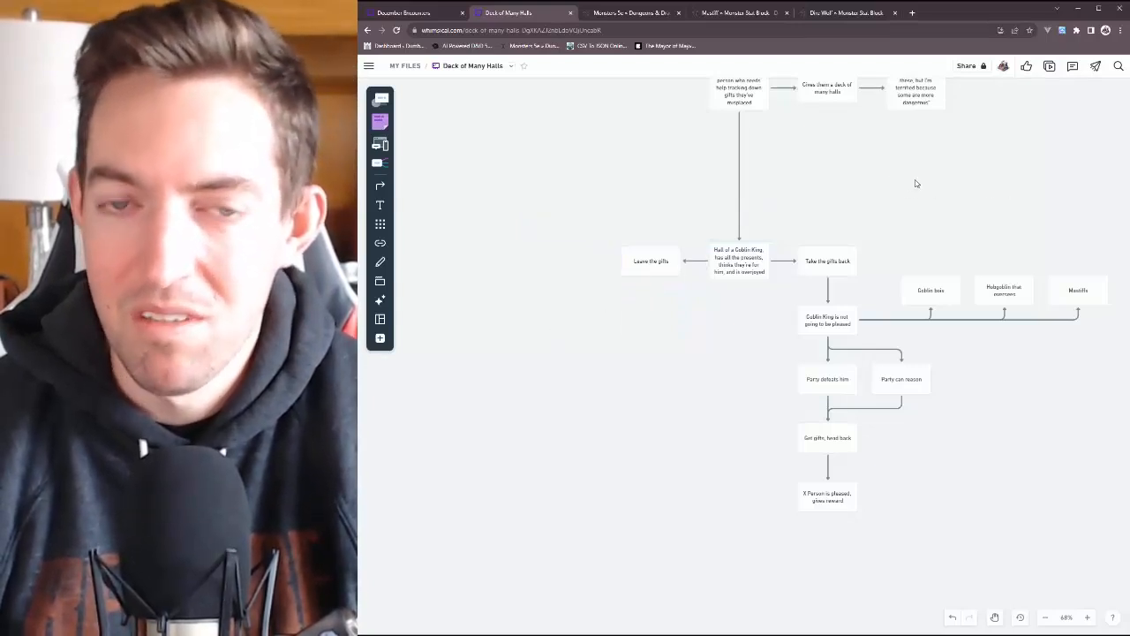
pyautogui.moveTo(929, 190); pyautogui.dragTo(870, 254)
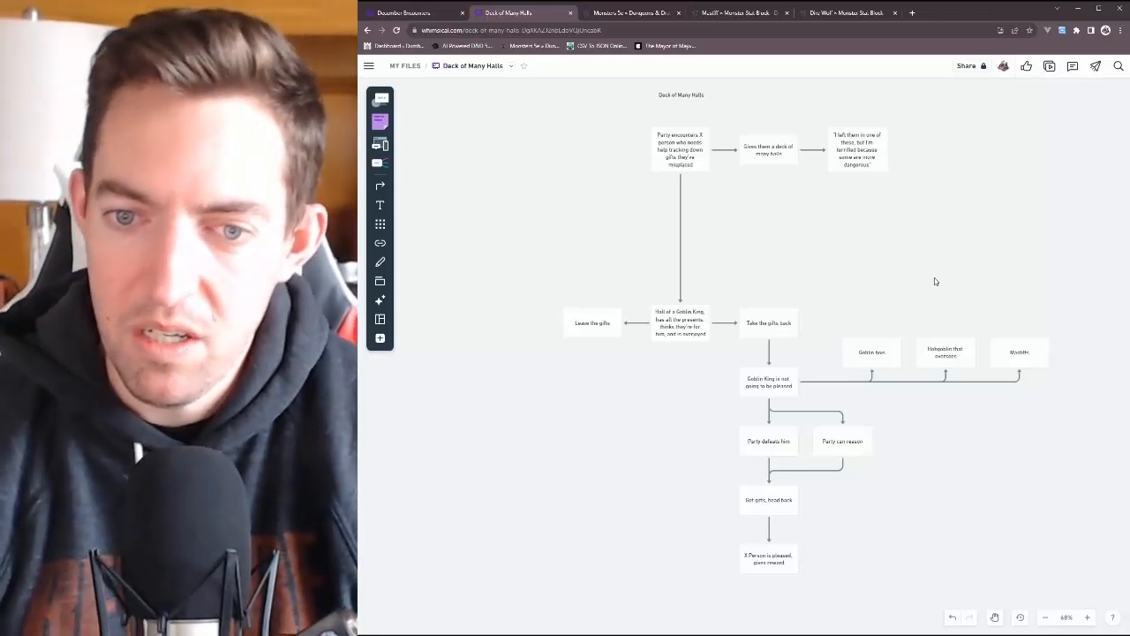
pyautogui.click(759, 325)
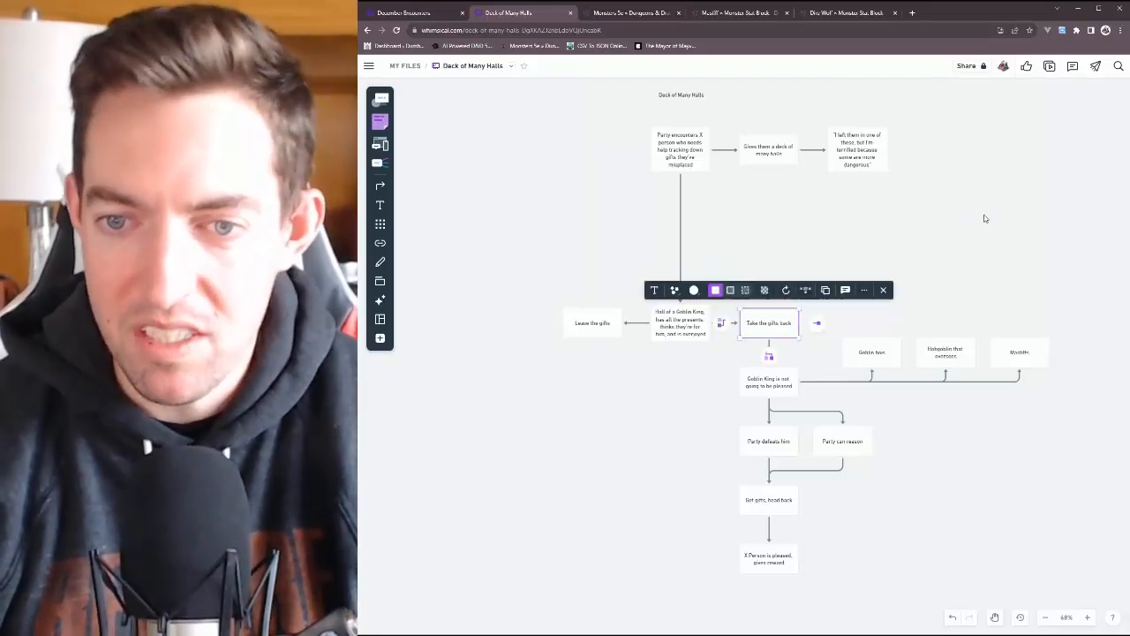
pyautogui.click(985, 219)
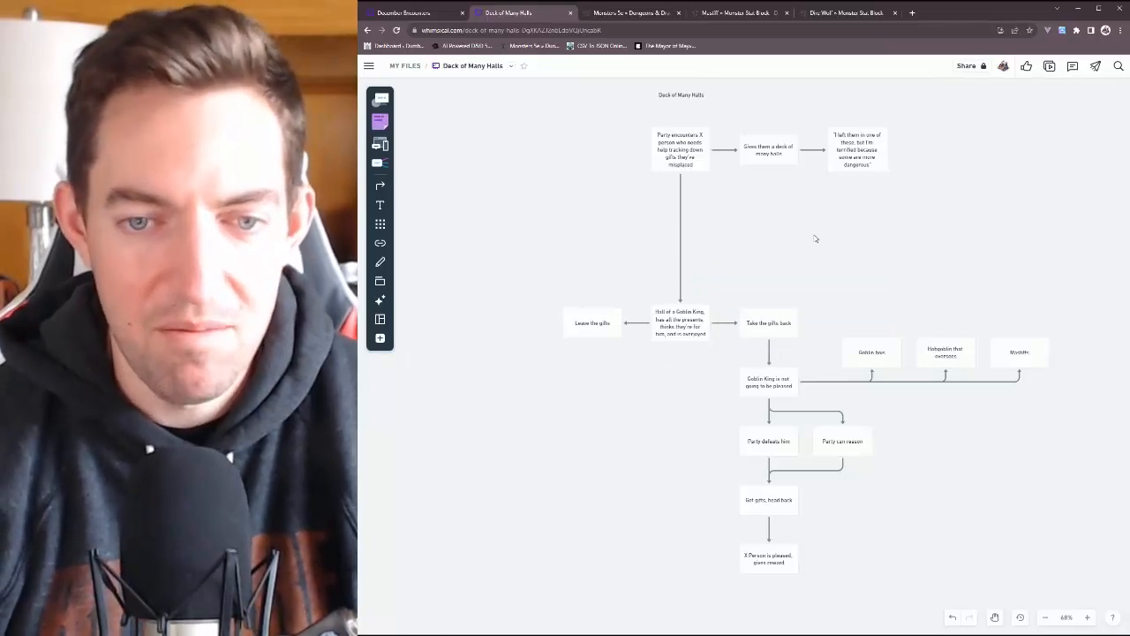